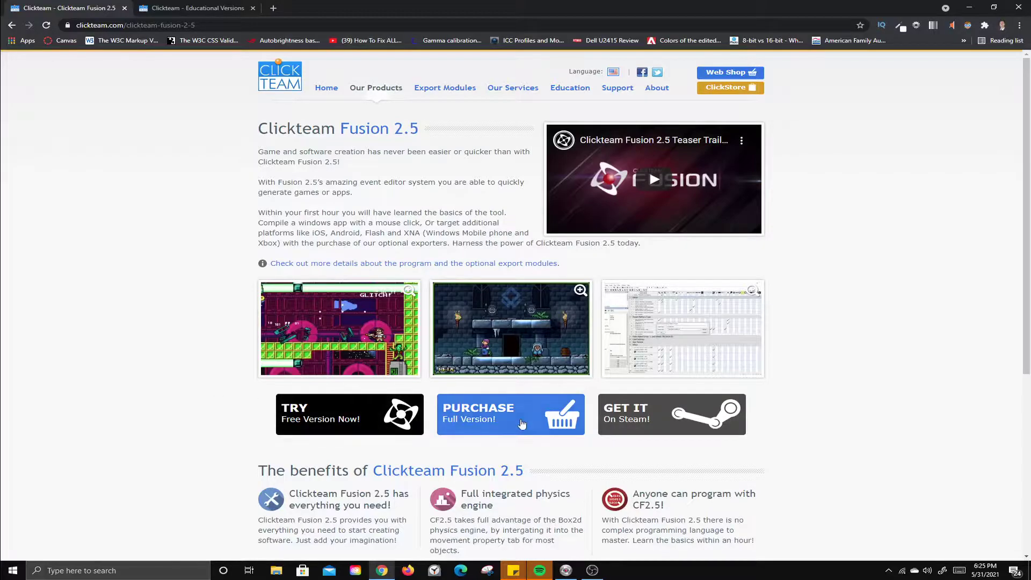
# Step: Review the Clickteam Fusion 2.5 product page and the Educational Versions page, and close the browser
pyautogui.scroll(-2, 507, 416)
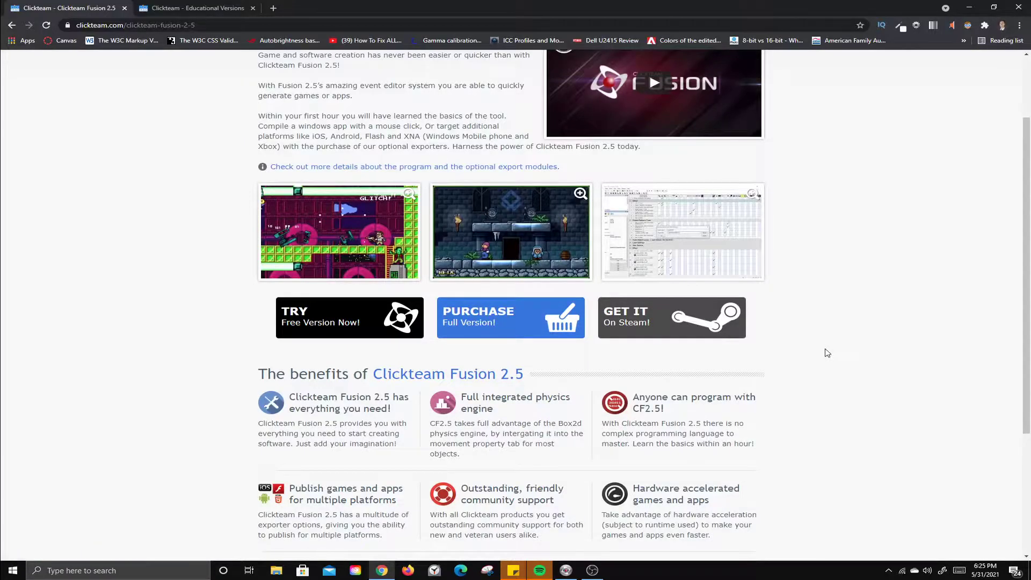
pyautogui.click(220, 8)
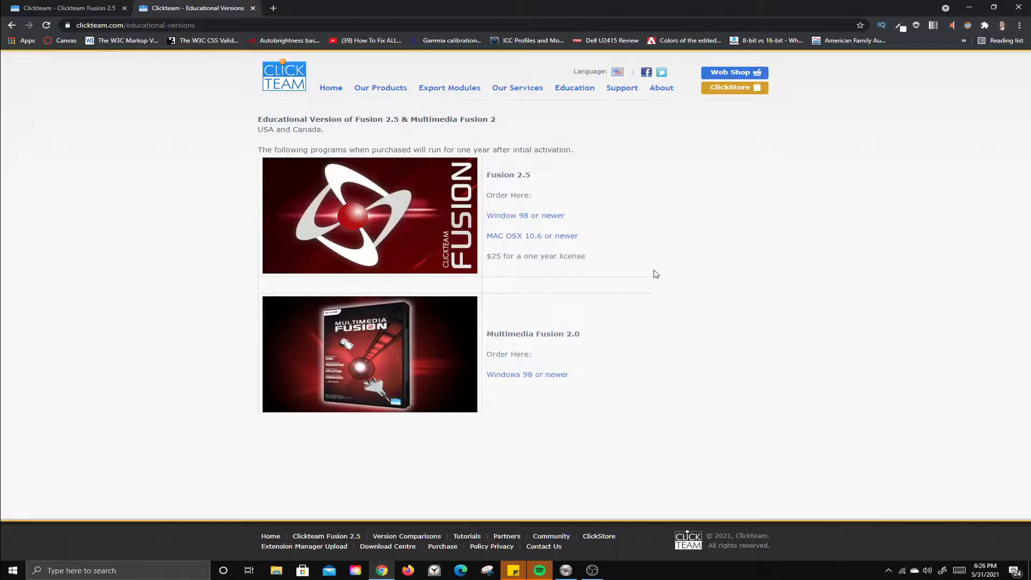
pyautogui.click(1018, 9)
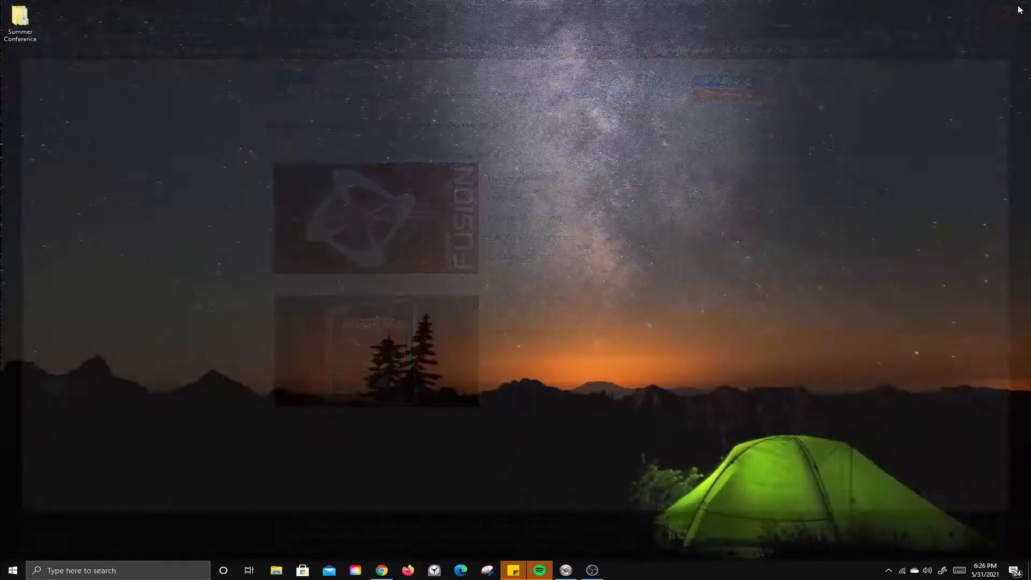
# Step: Switch to Clickteam Fusion 2.5 and open Step 1 of the Chocobreak tutorial in the built-in help
pyautogui.click(566, 570)
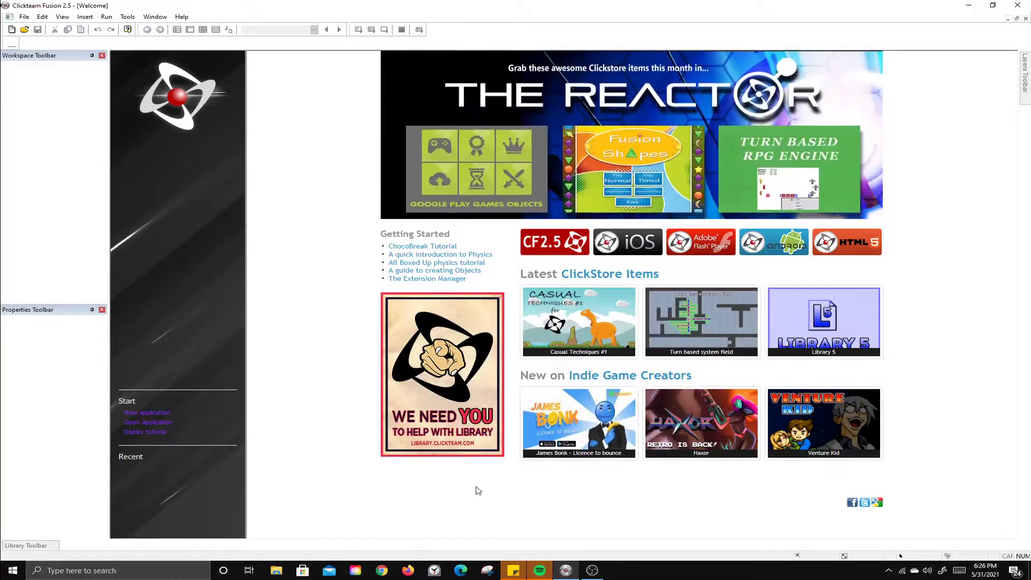
pyautogui.click(183, 16)
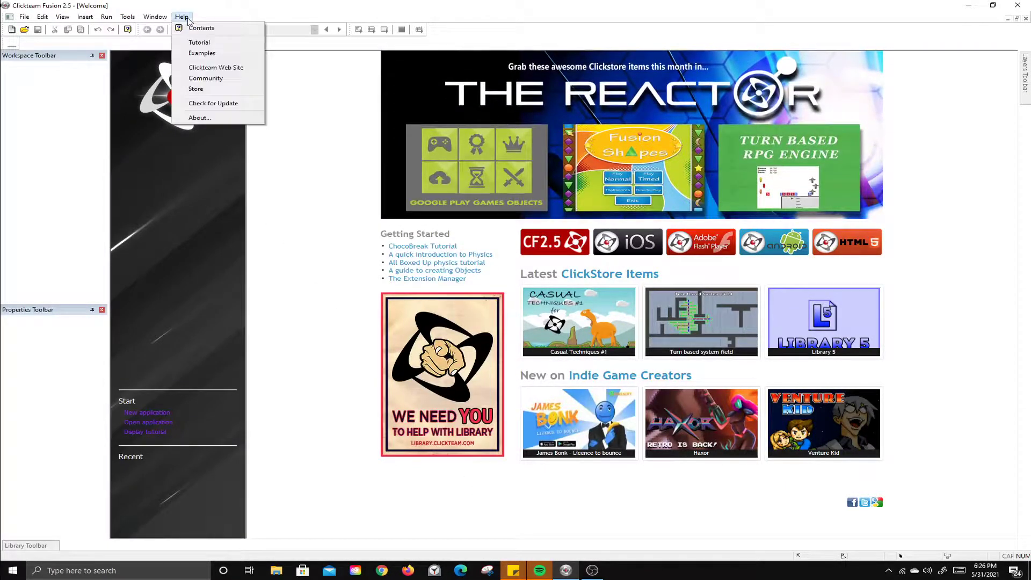
pyautogui.click(203, 41)
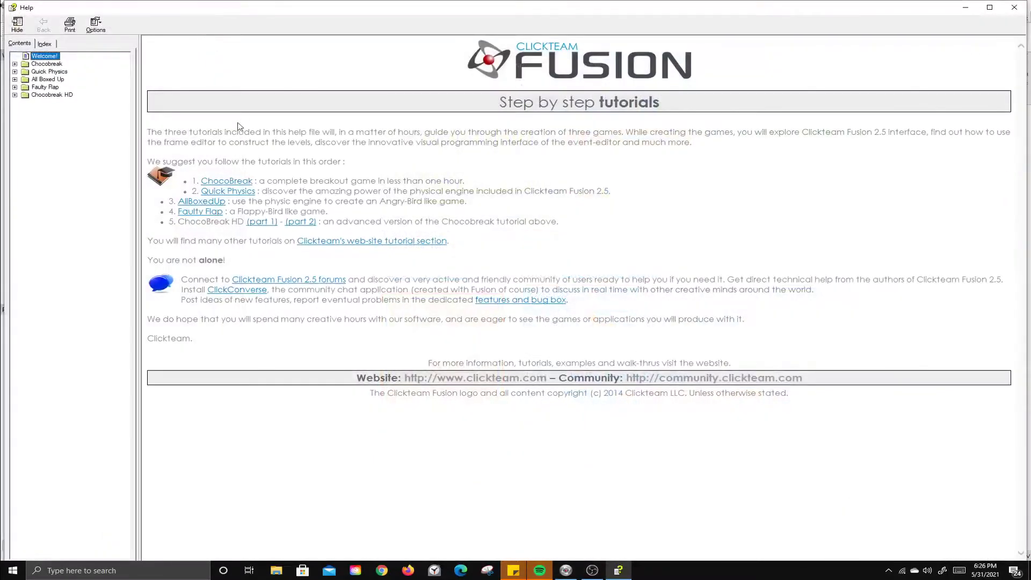
pyautogui.click(14, 64)
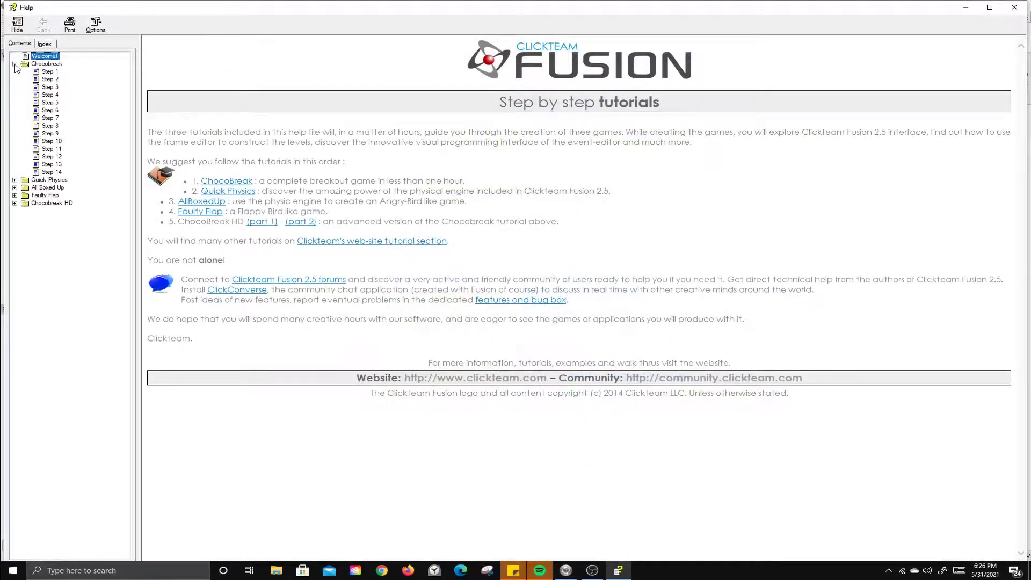
pyautogui.click(49, 72)
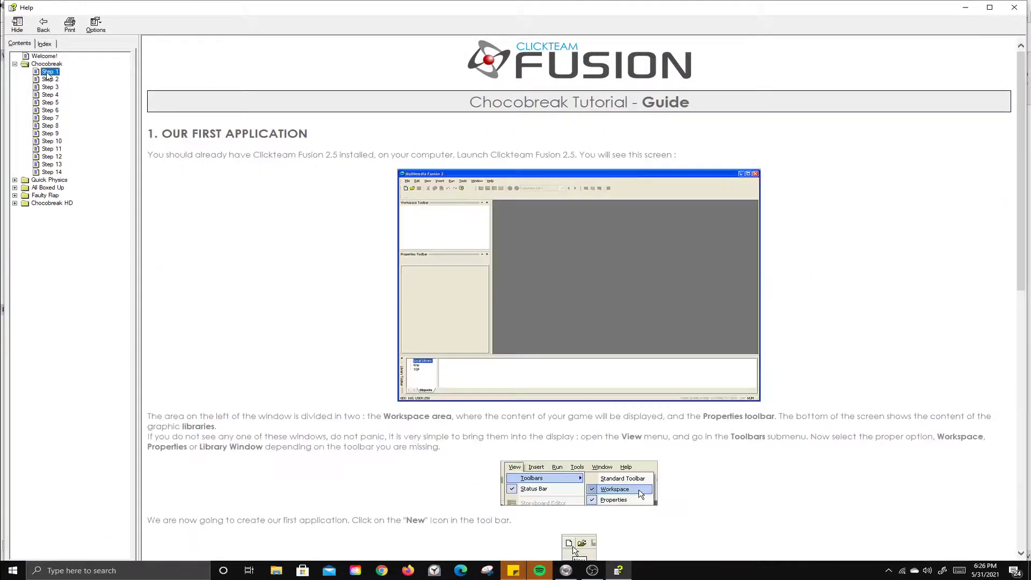
# Step: Look through further Chocobreak tutorial pages, including Steps 7, 2, 14 and 13, and close the help
pyautogui.click(15, 64)
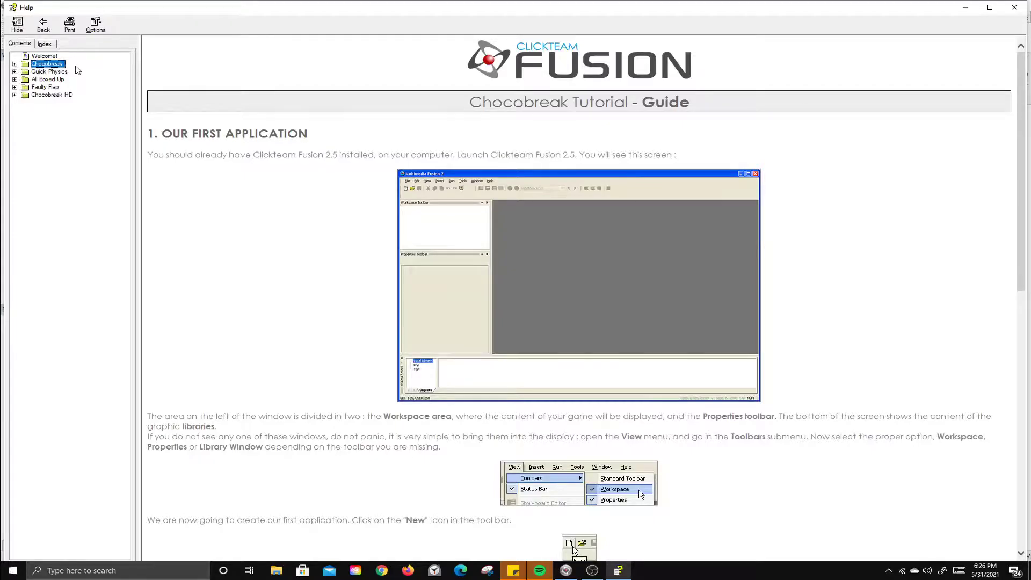
pyautogui.click(15, 64)
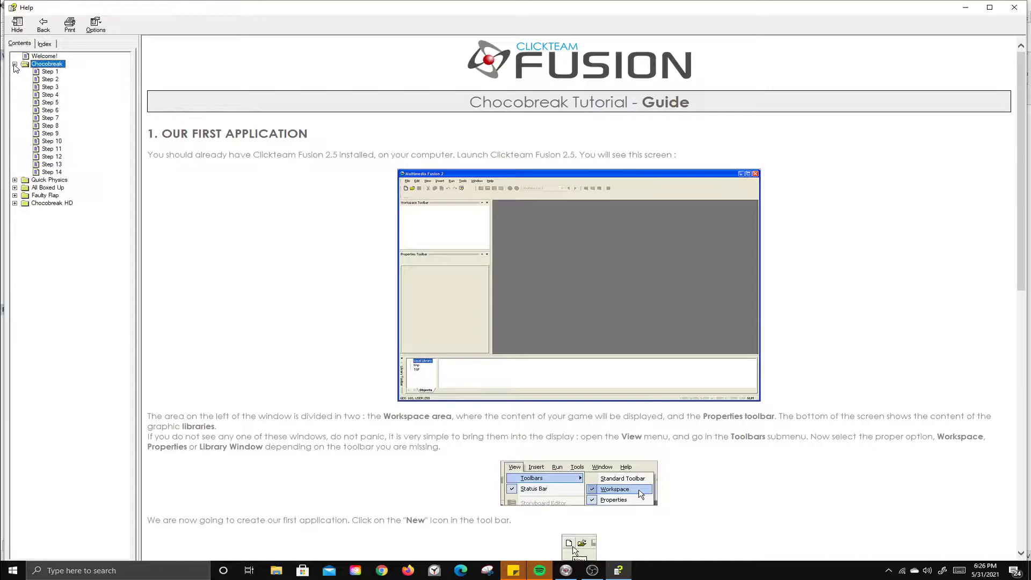
pyautogui.click(58, 150)
pyautogui.click(50, 118)
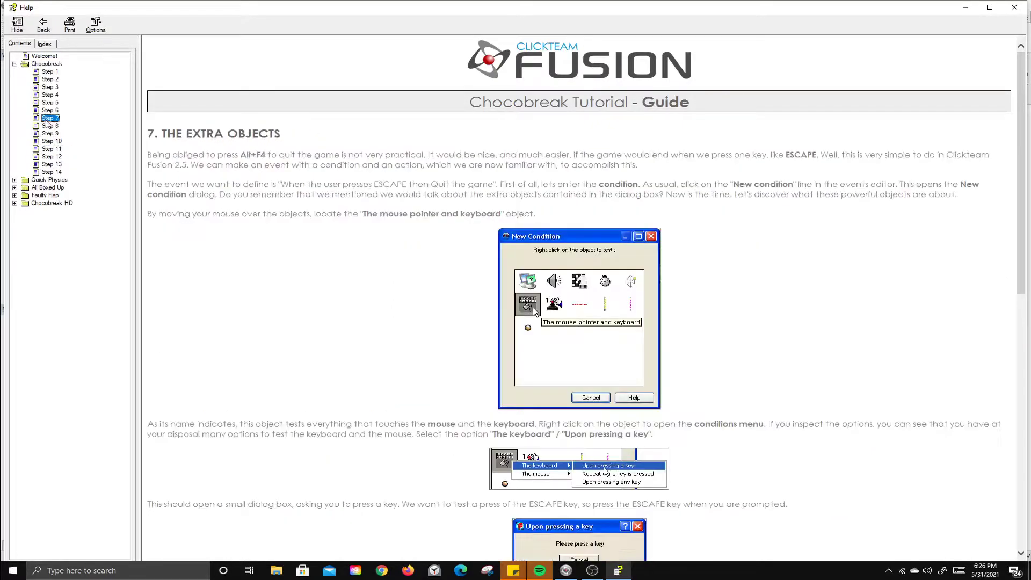
pyautogui.click(50, 80)
pyautogui.scroll(-3, 361, 279)
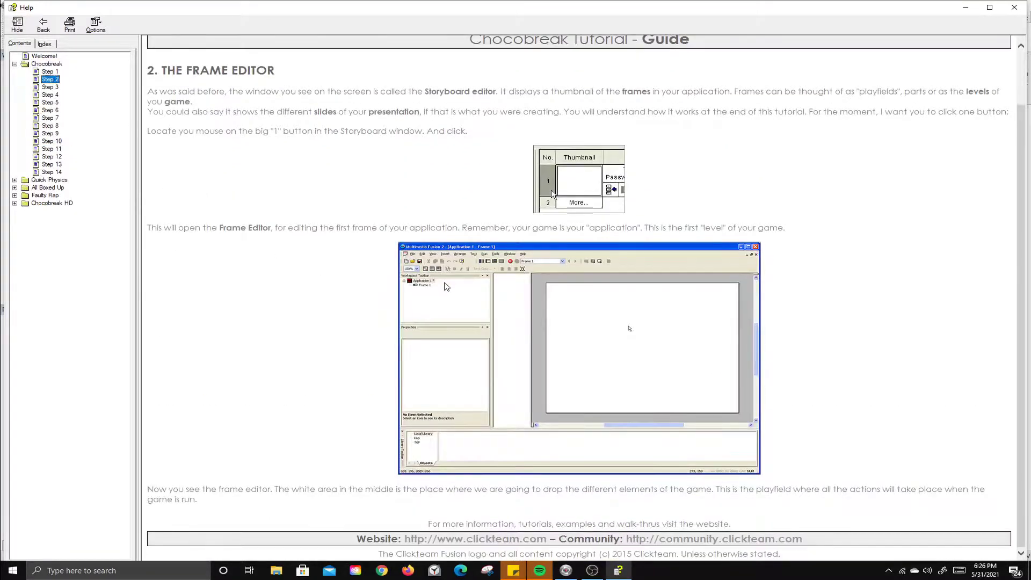
pyautogui.click(50, 172)
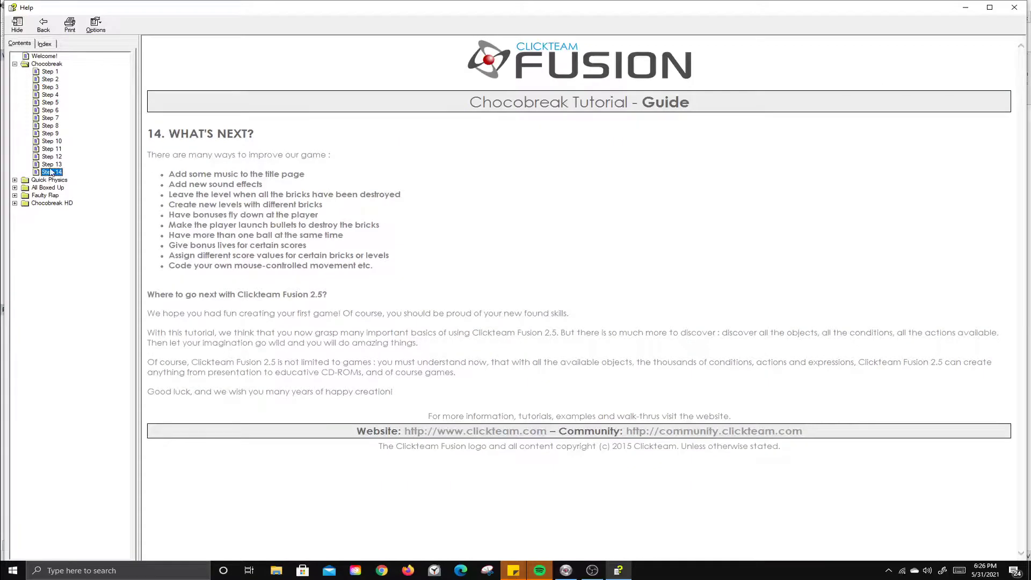
pyautogui.click(52, 165)
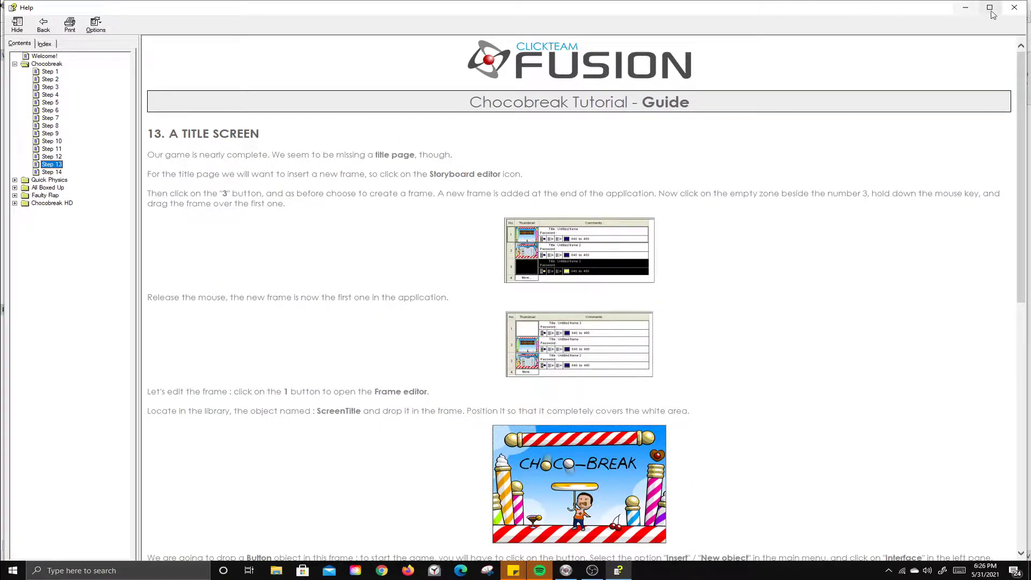
pyautogui.click(1014, 7)
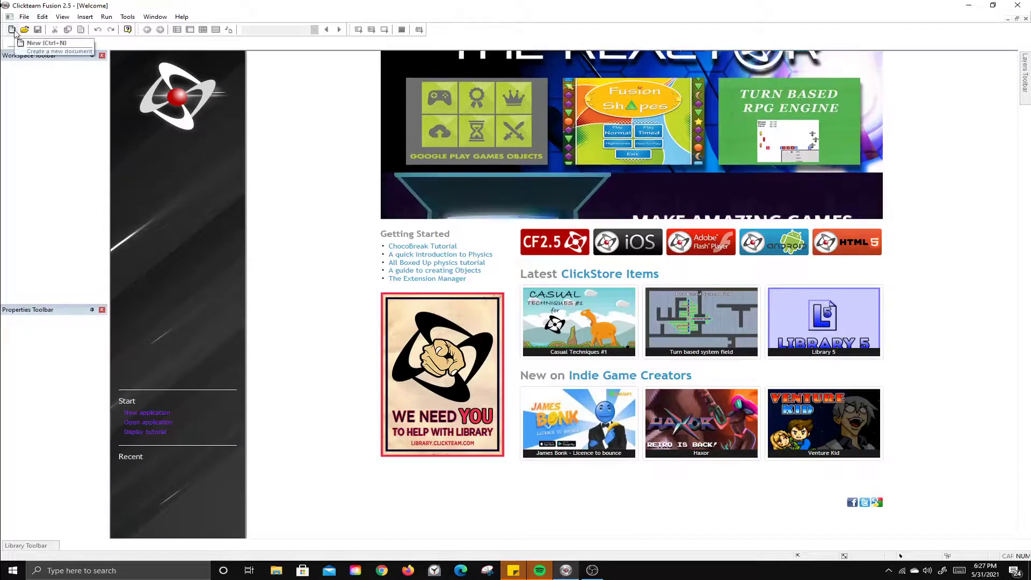
# Step: Create a new application and display the properties of its first frame
pyautogui.click(13, 31)
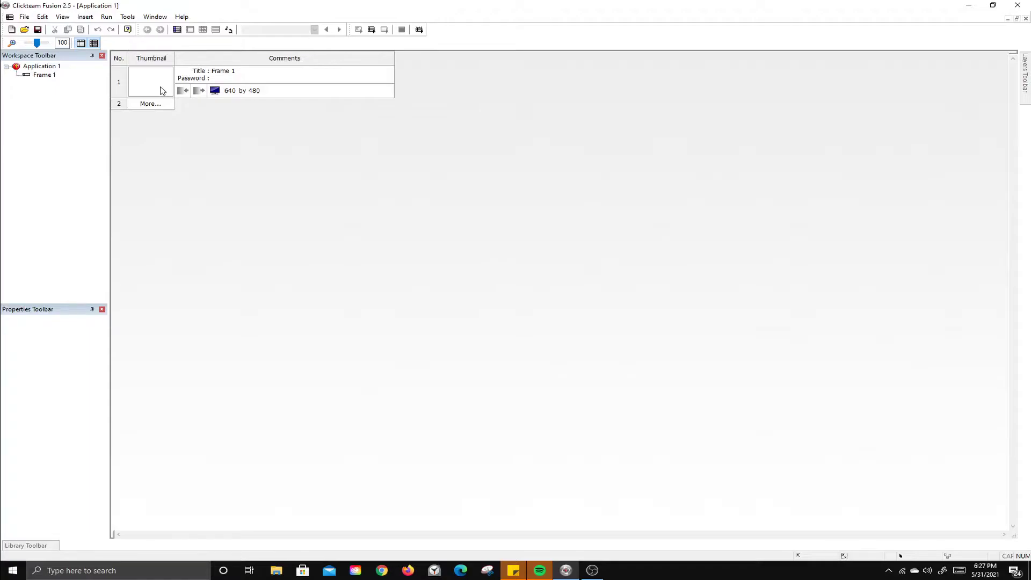
pyautogui.click(51, 77)
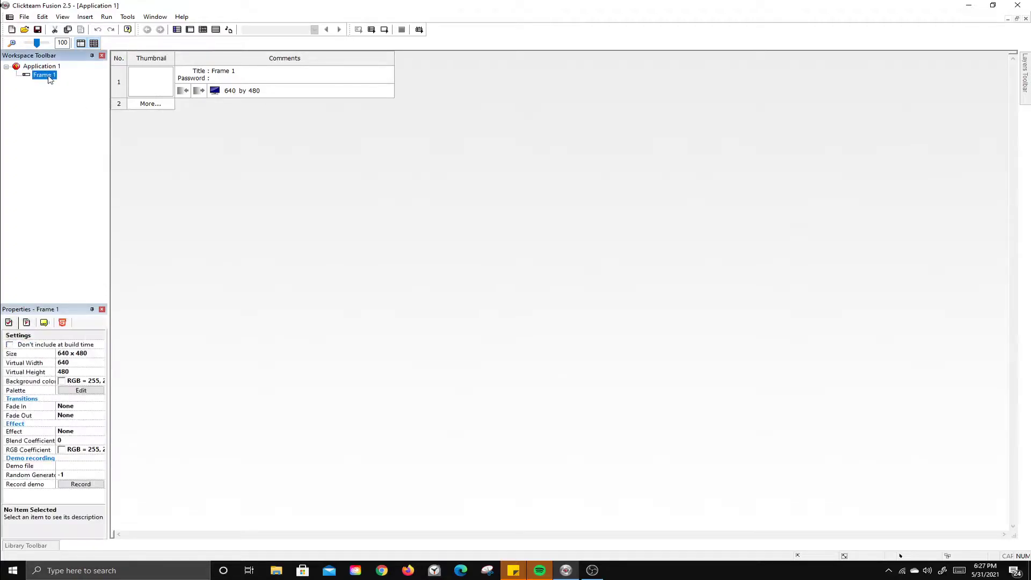
# Step: Add a second frame to the application and view it in the frame editor before returning to the storyboard
pyautogui.click(143, 104)
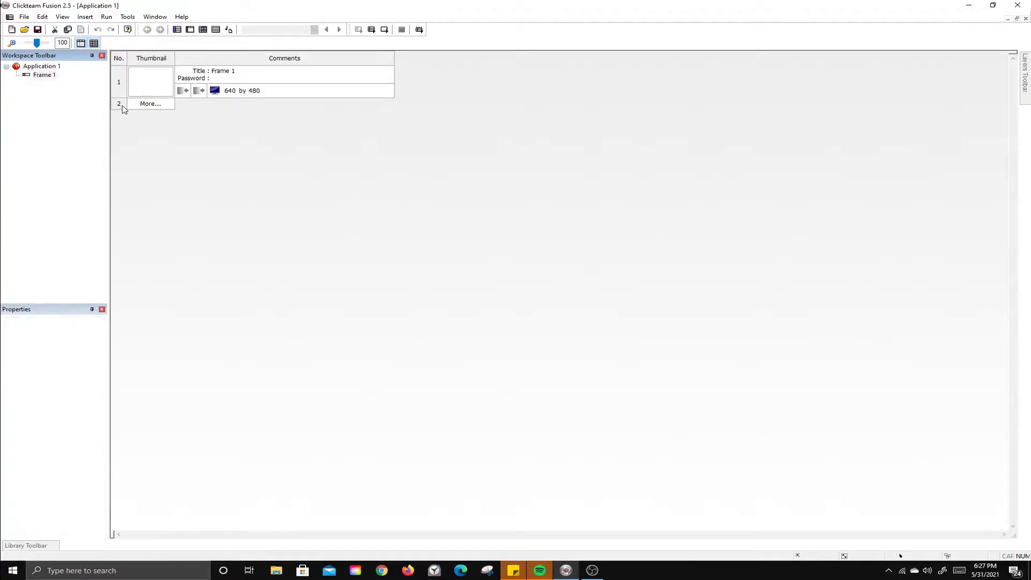
pyautogui.doubleClick(123, 113)
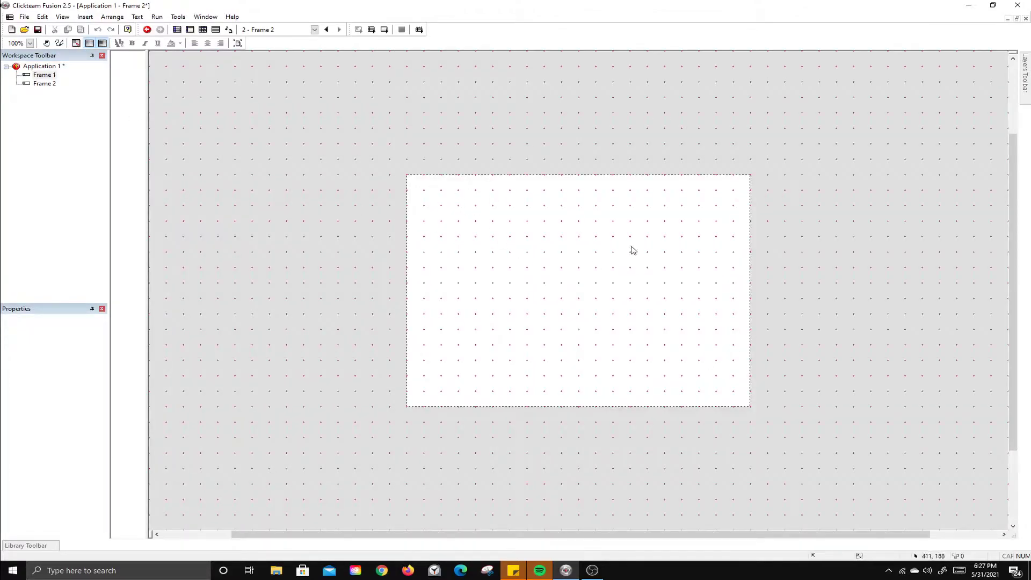
pyautogui.doubleClick(24, 66)
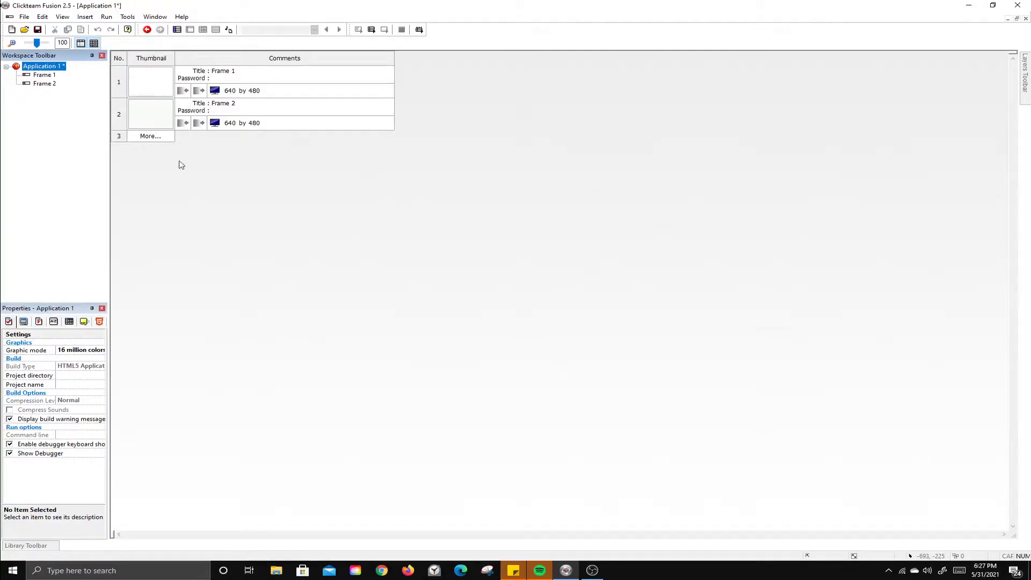
# Step: Delete Frame 2 from the storyboard and confirm the deletion
pyautogui.rightClick(149, 114)
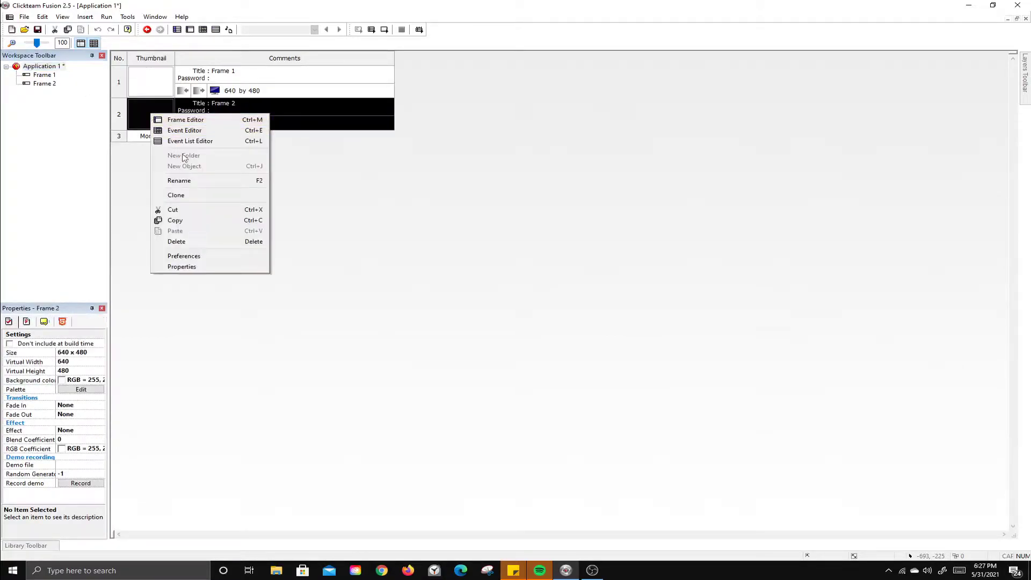
pyautogui.click(196, 243)
pyautogui.click(500, 306)
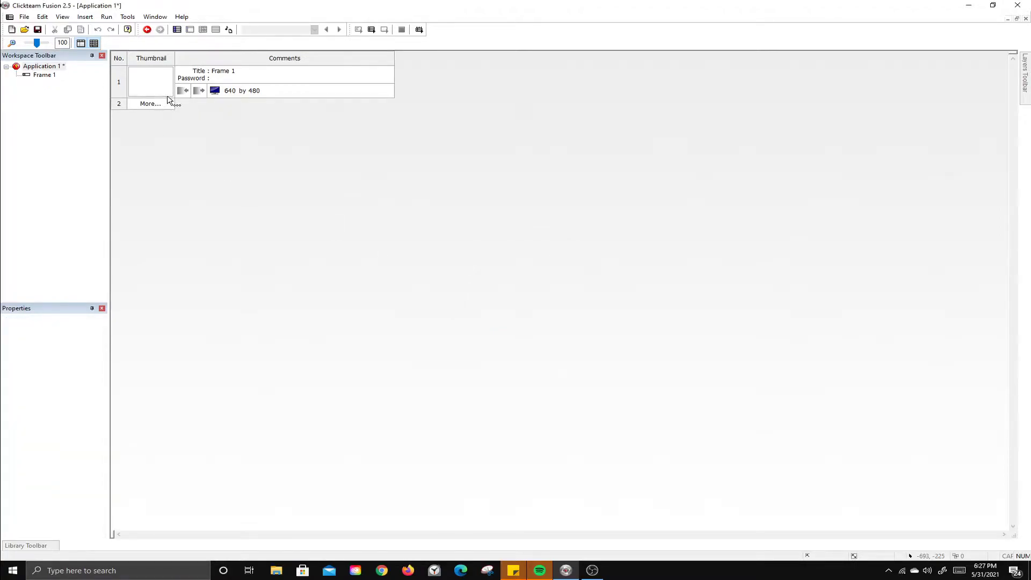
# Step: Rename the remaining frame in the storyboard as Level 1
pyautogui.click(225, 71)
pyautogui.moveTo(239, 70); pyautogui.dragTo(208, 74)
pyautogui.write('Level 1')
pyautogui.press('Return')
# Step: Display the window properties of Application 1 to check its window size
pyautogui.click(44, 66)
pyautogui.click(43, 67)
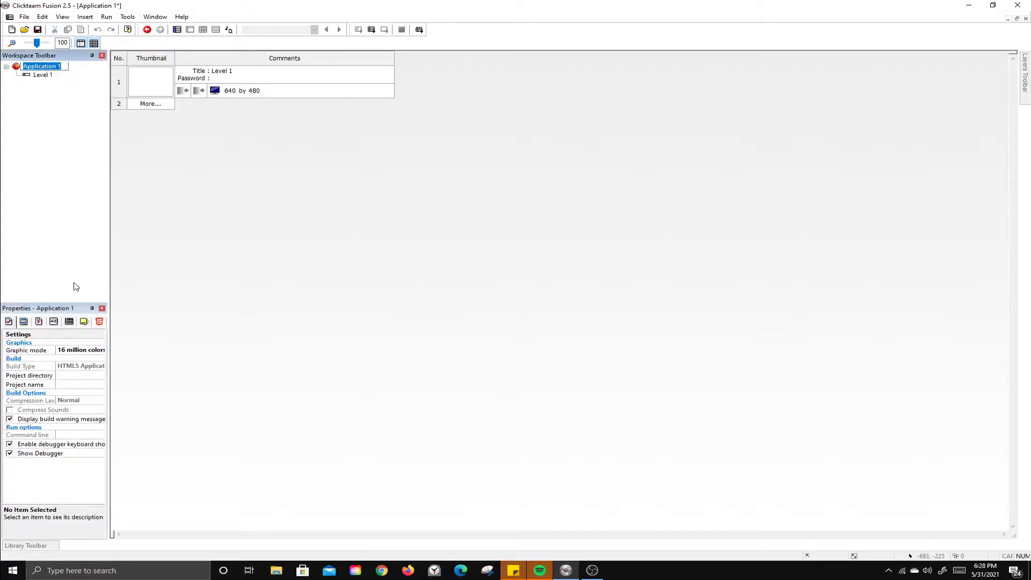
pyautogui.click(24, 321)
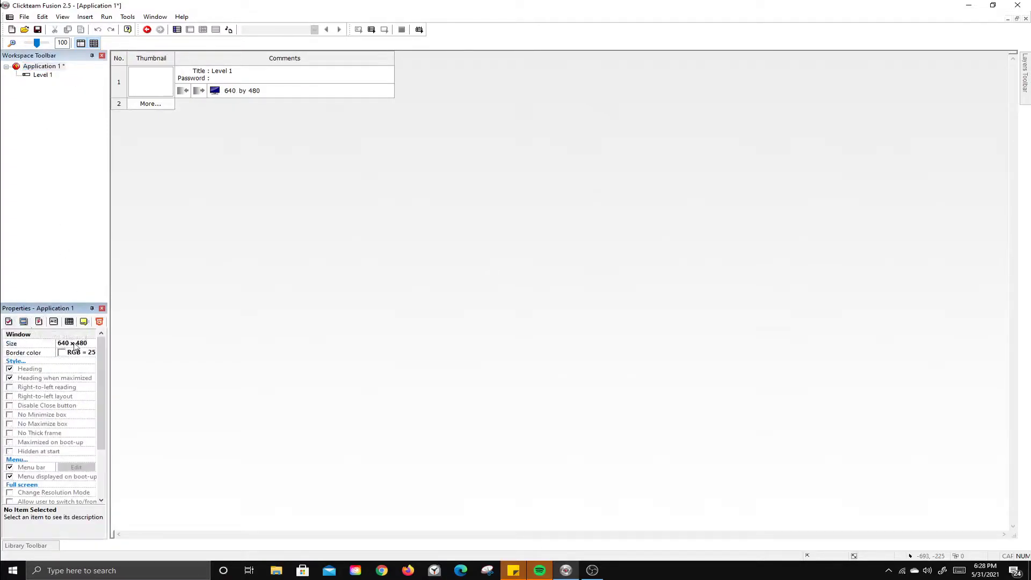
# Step: Open Level 1 in the frame editor and hide its grid
pyautogui.click(42, 76)
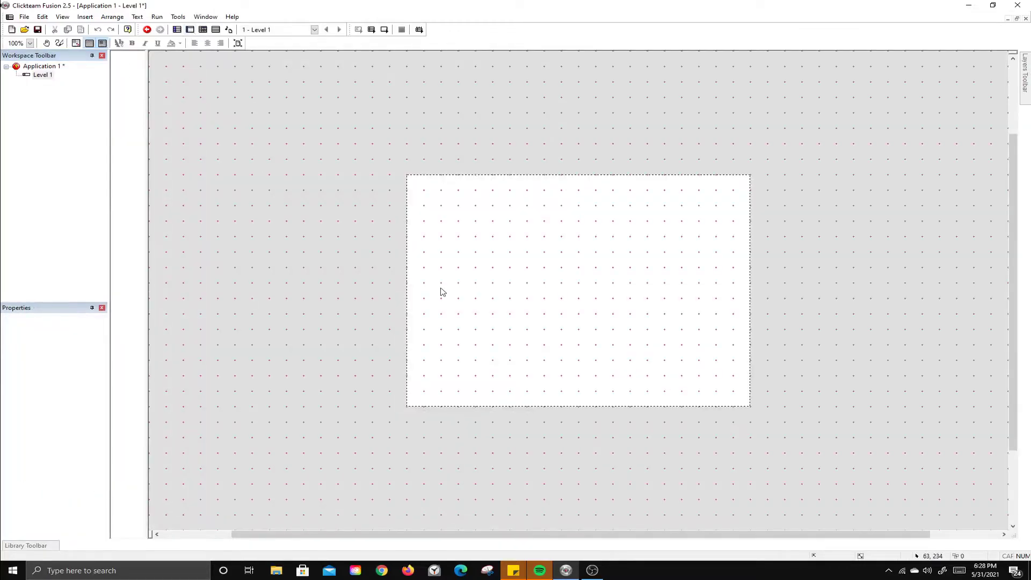
pyautogui.click(62, 16)
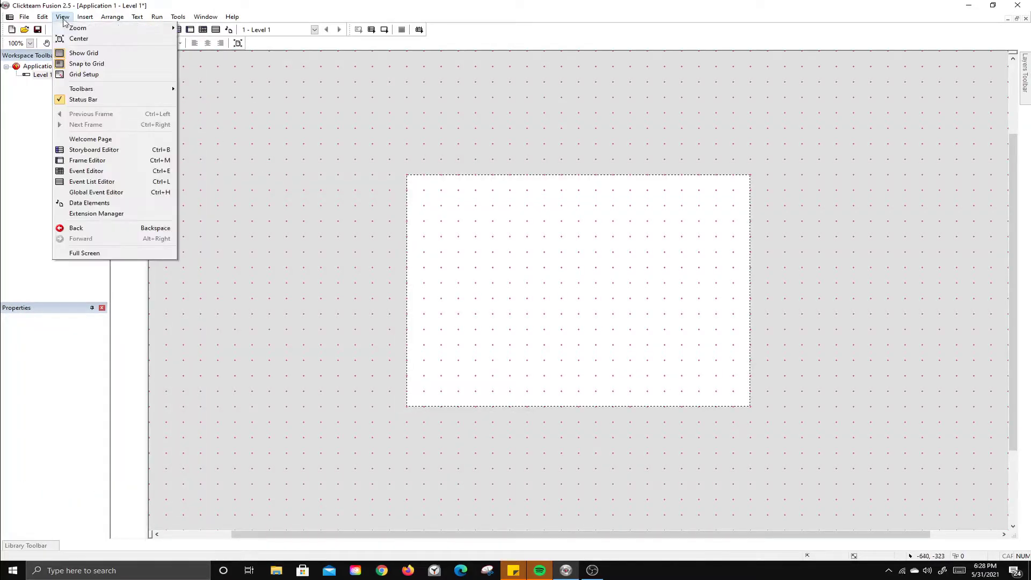
pyautogui.click(84, 53)
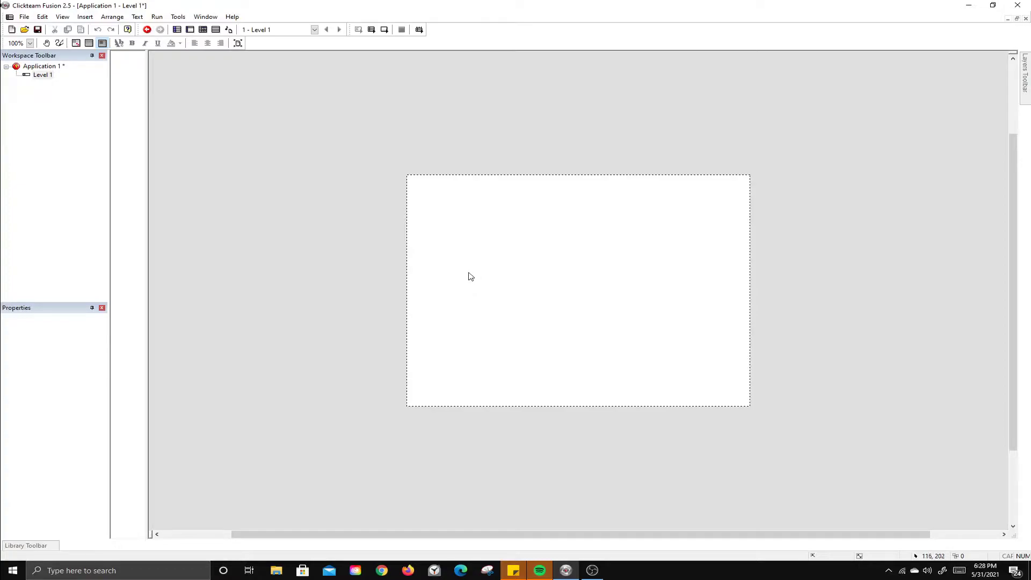
# Step: View Level 1's event editor, the application's storyboard and the frame editor in turn, ending in the frame editor
pyautogui.click(204, 30)
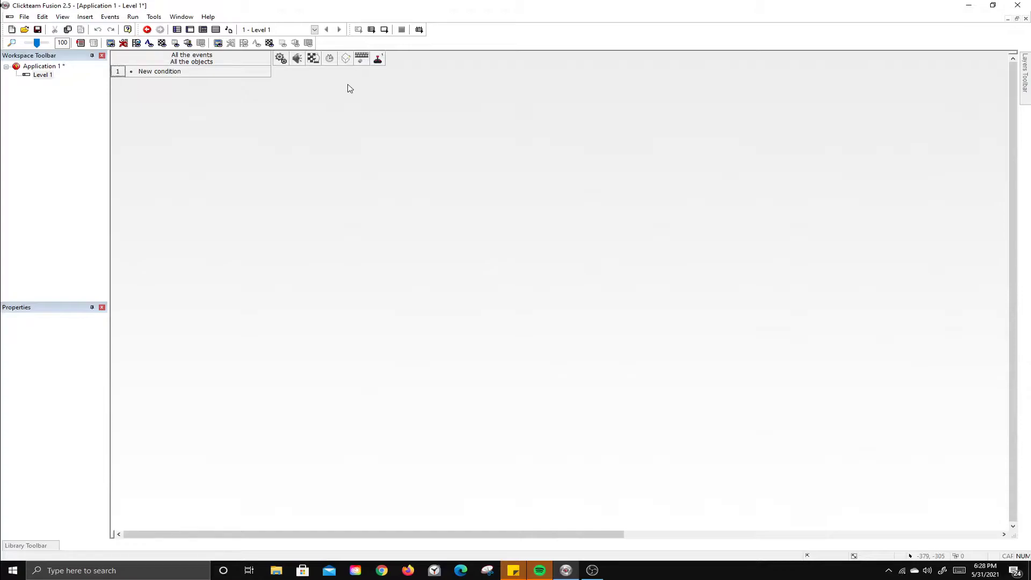
pyautogui.doubleClick(32, 66)
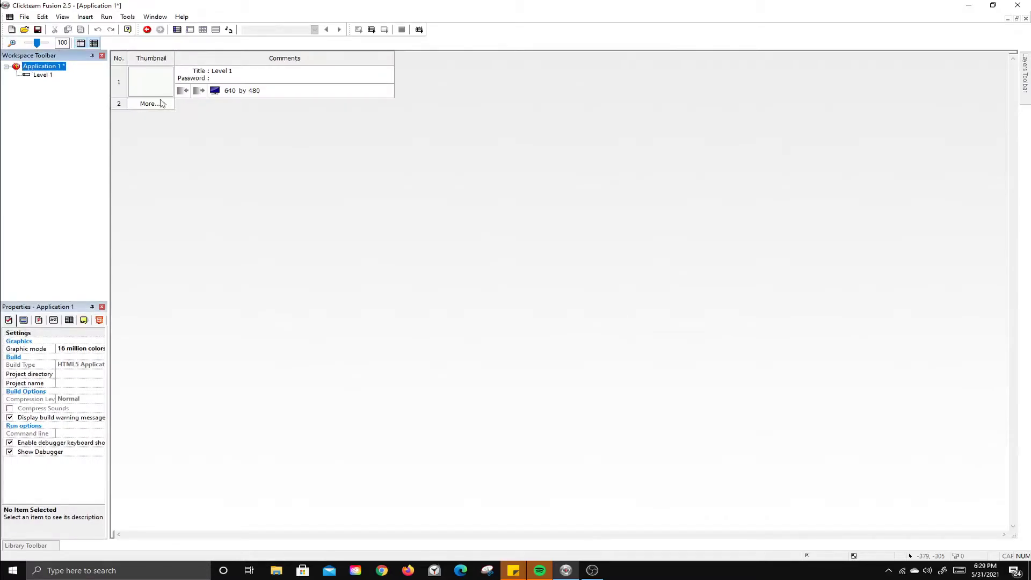
pyautogui.doubleClick(43, 75)
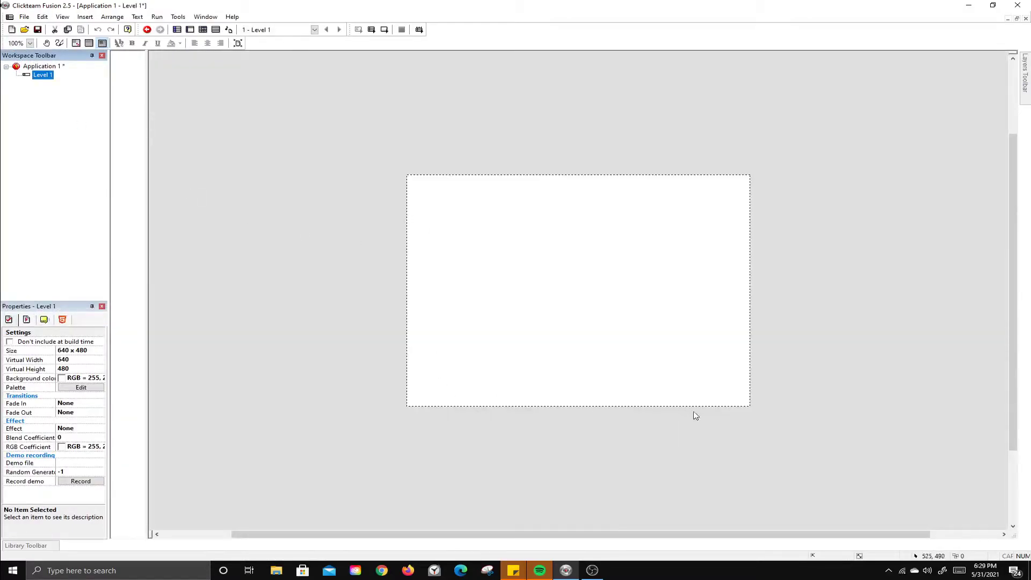
pyautogui.click(203, 30)
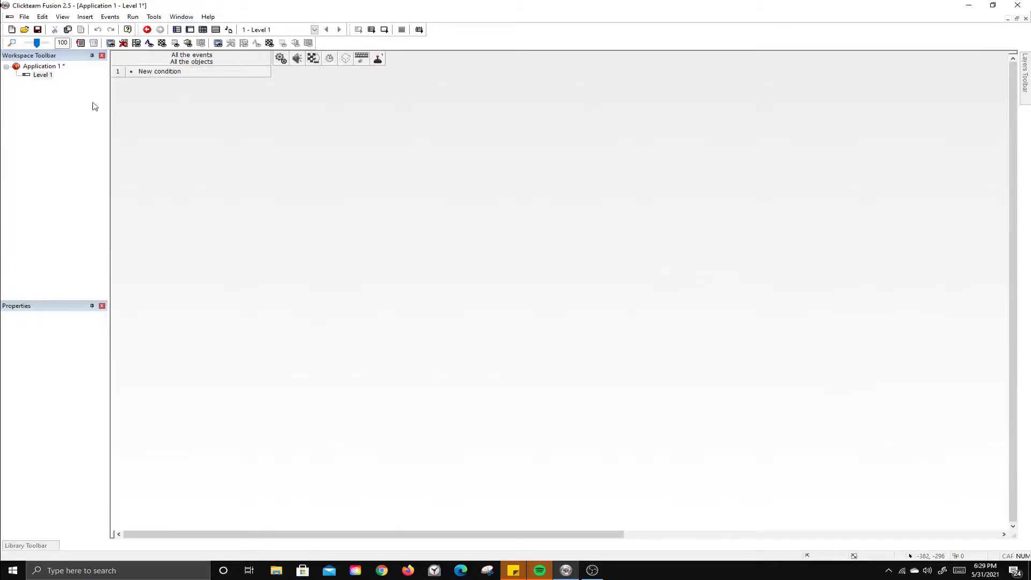
pyautogui.doubleClick(42, 67)
pyautogui.doubleClick(161, 93)
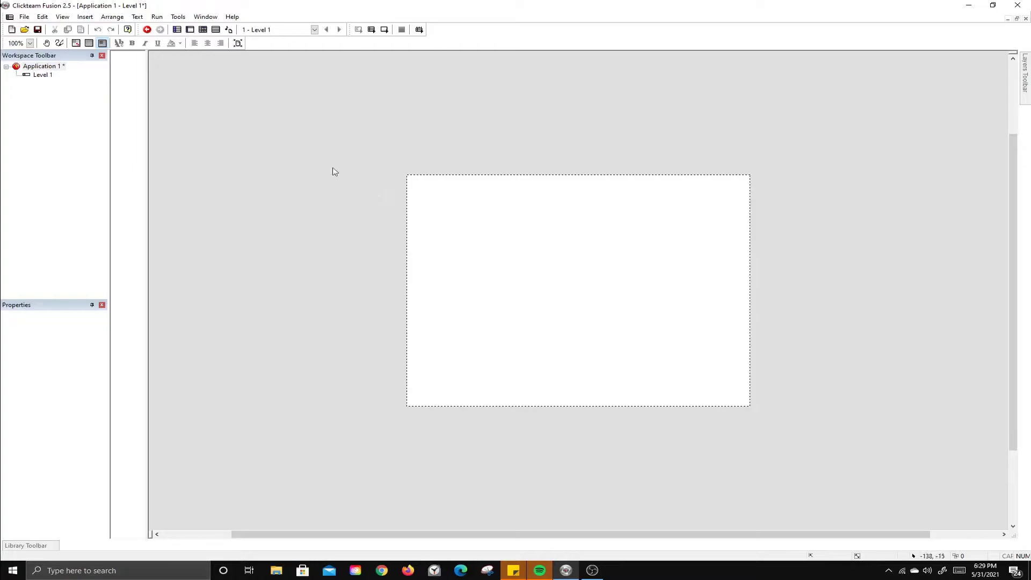
# Step: Turn the grid display back on for the Level 1 frame
pyautogui.click(62, 17)
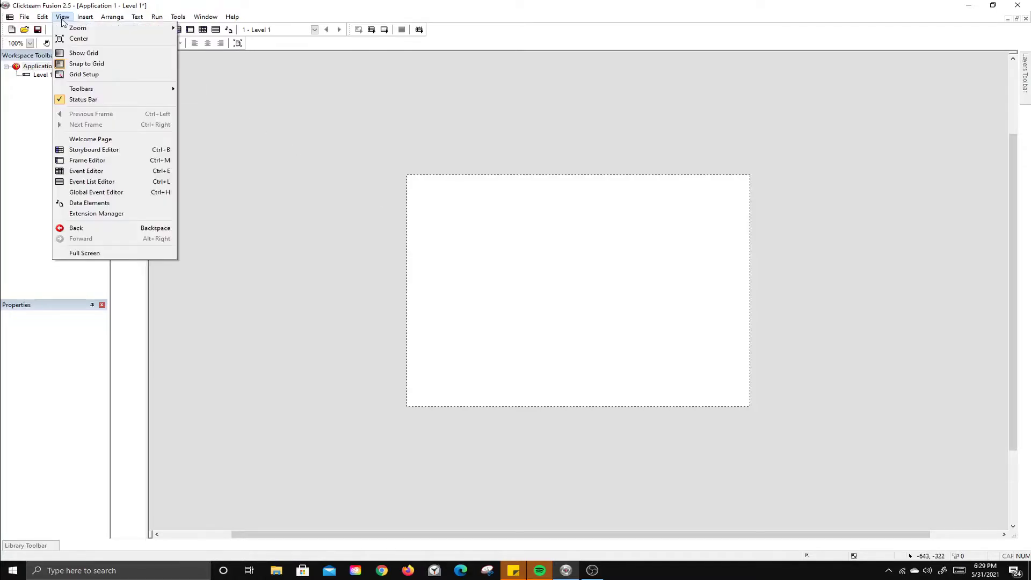
pyautogui.click(83, 52)
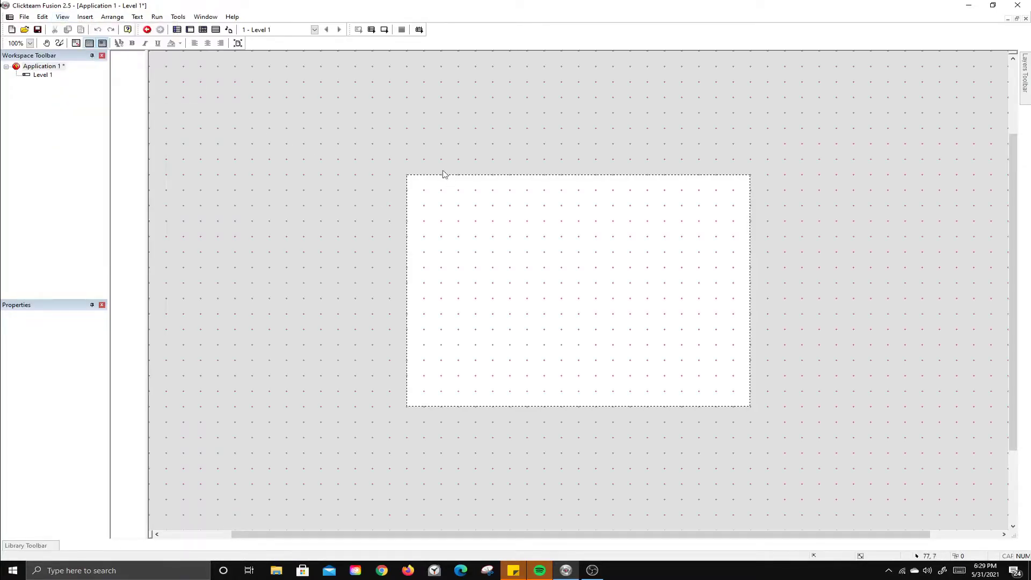
pyautogui.click(62, 20)
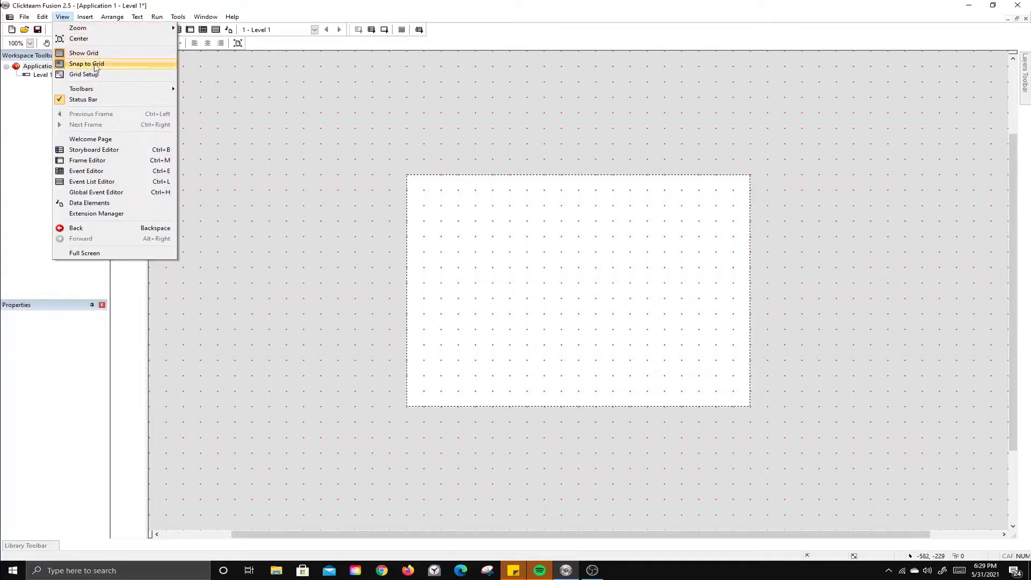
pyautogui.click(281, 136)
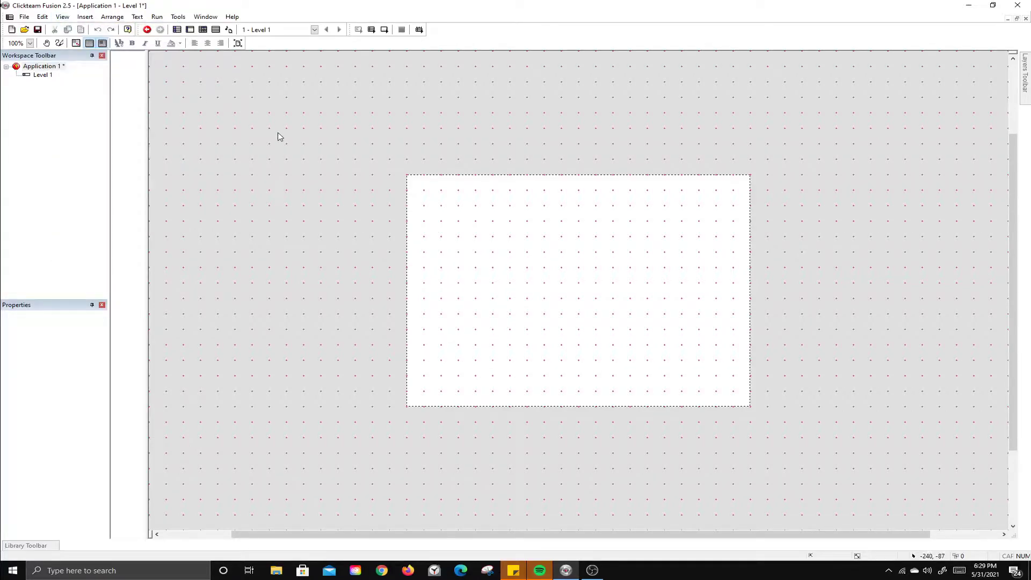
pyautogui.rightClick(421, 190)
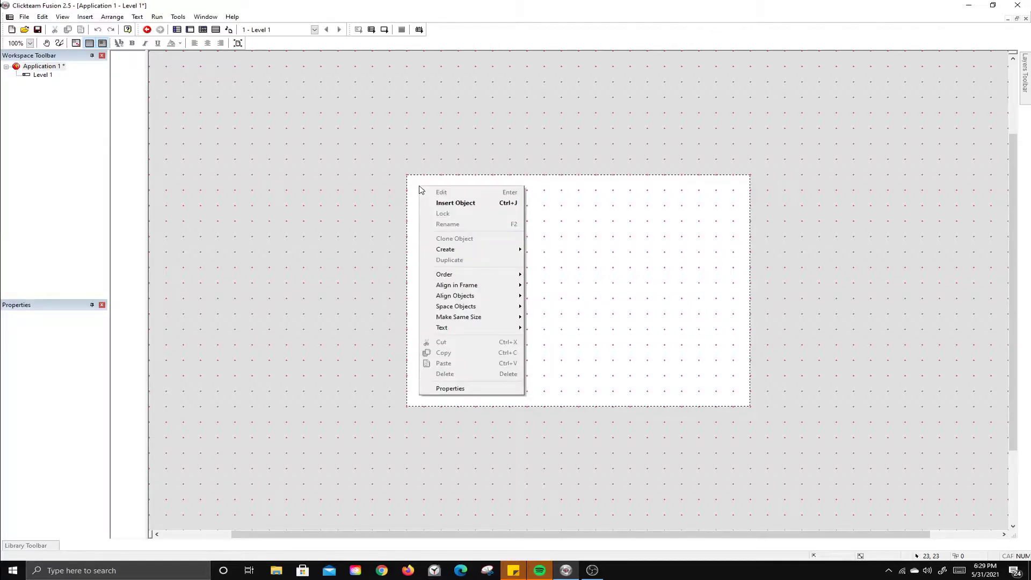
pyautogui.click(449, 207)
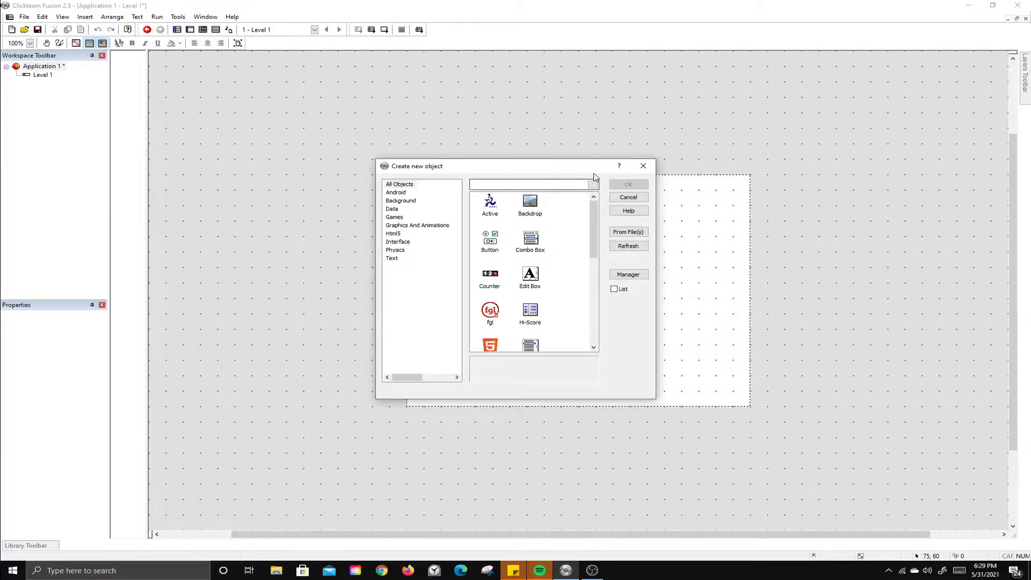
pyautogui.click(644, 165)
# Step: Insert an Active object into the Level 1 frame near its upper-left corner
pyautogui.rightClick(450, 202)
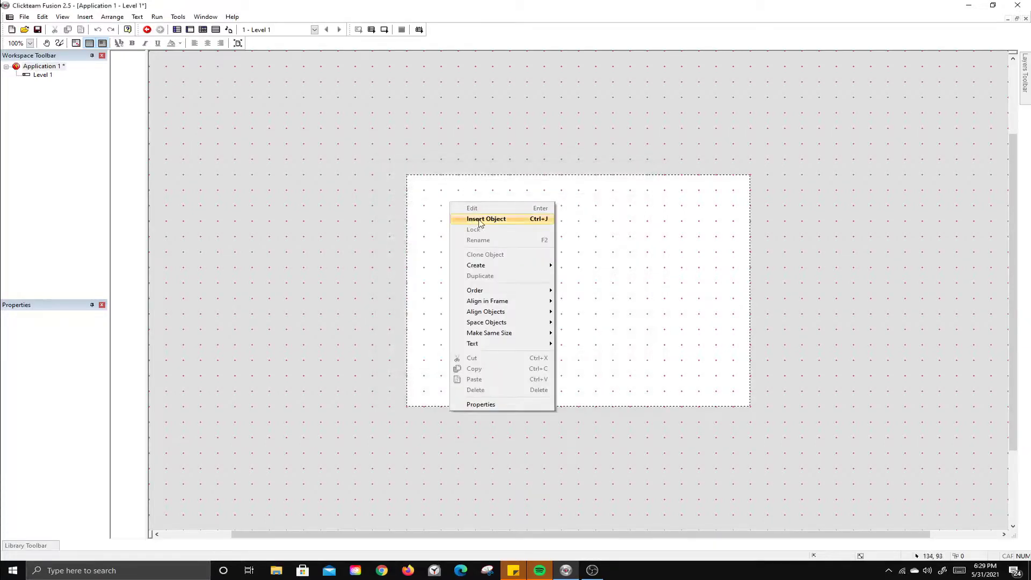
pyautogui.click(533, 221)
pyautogui.click(490, 203)
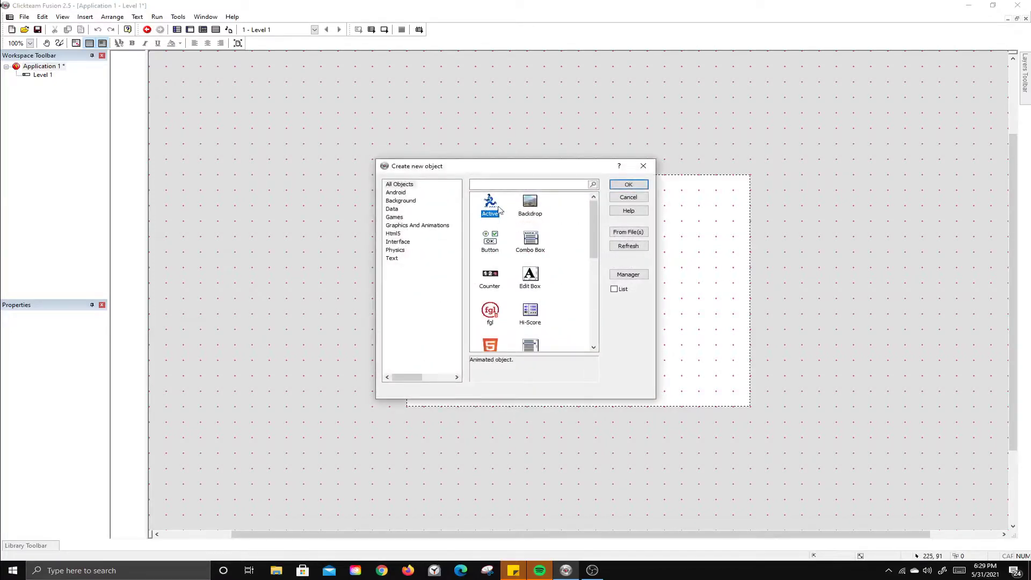
pyautogui.click(623, 185)
pyautogui.click(459, 207)
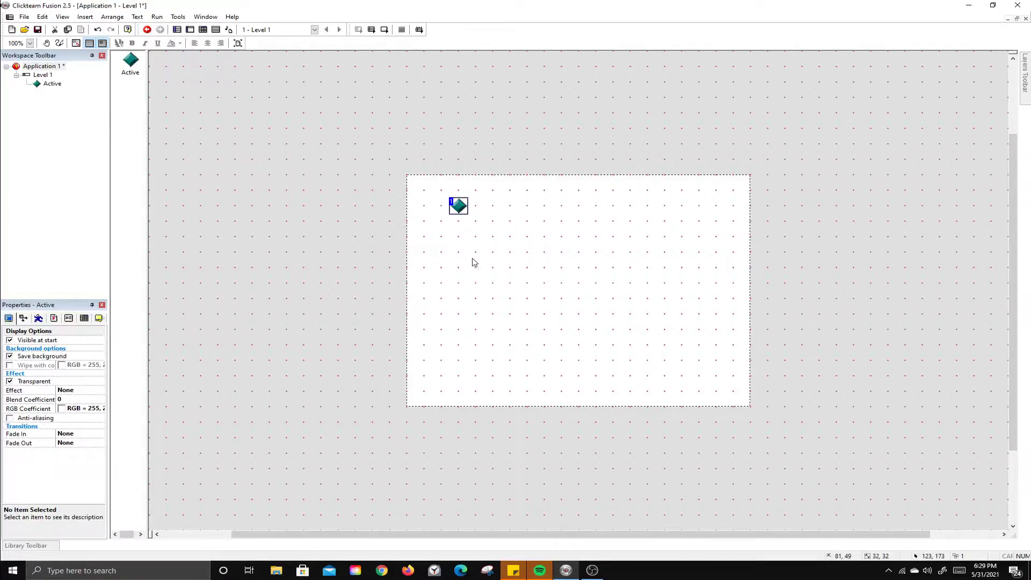
# Step: Move the Active object around the frame with grid snapping and place it at position 64, 64
pyautogui.moveTo(449, 208)
pyautogui.mouseDown()
pyautogui.moveTo(431, 207)
pyautogui.moveTo(423, 186)
pyautogui.mouseUp()
pyautogui.moveTo(422, 186); pyautogui.dragTo(462, 220)
pyautogui.click(421, 191)
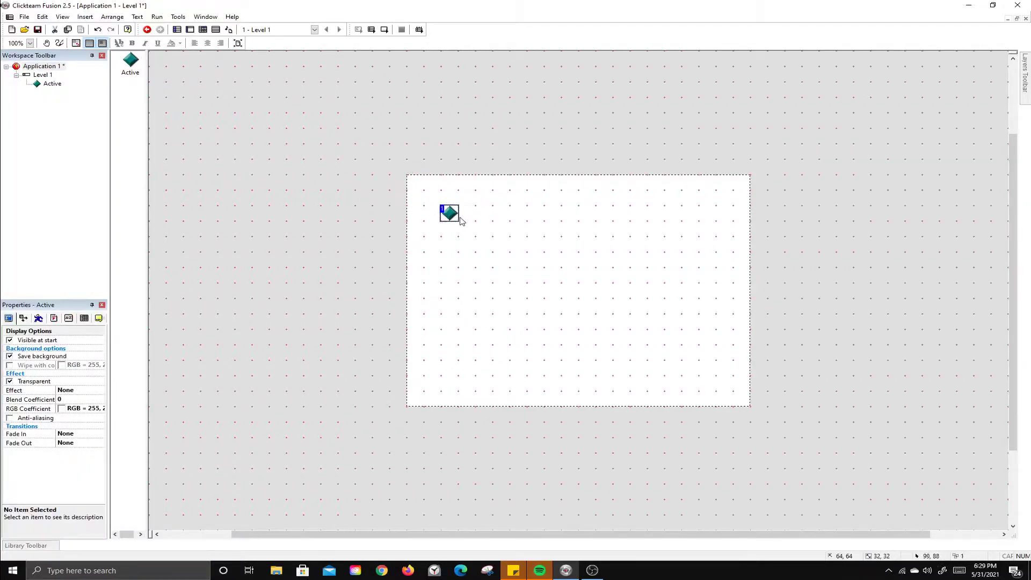
# Step: Examine the Active object's image enlarged in the animation editor, check its pixel size, and leave without changes
pyautogui.doubleClick(452, 214)
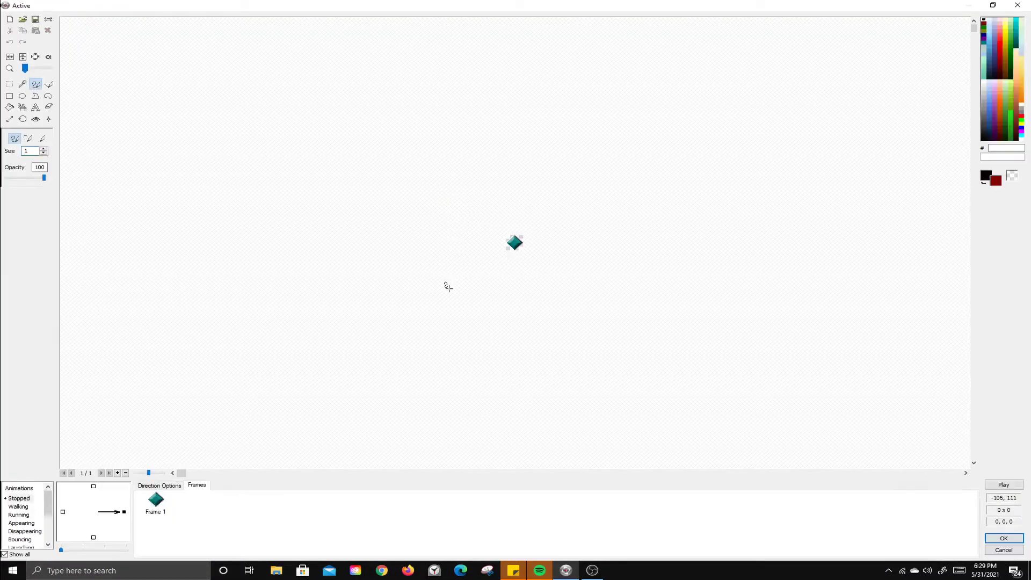
pyautogui.click(993, 5)
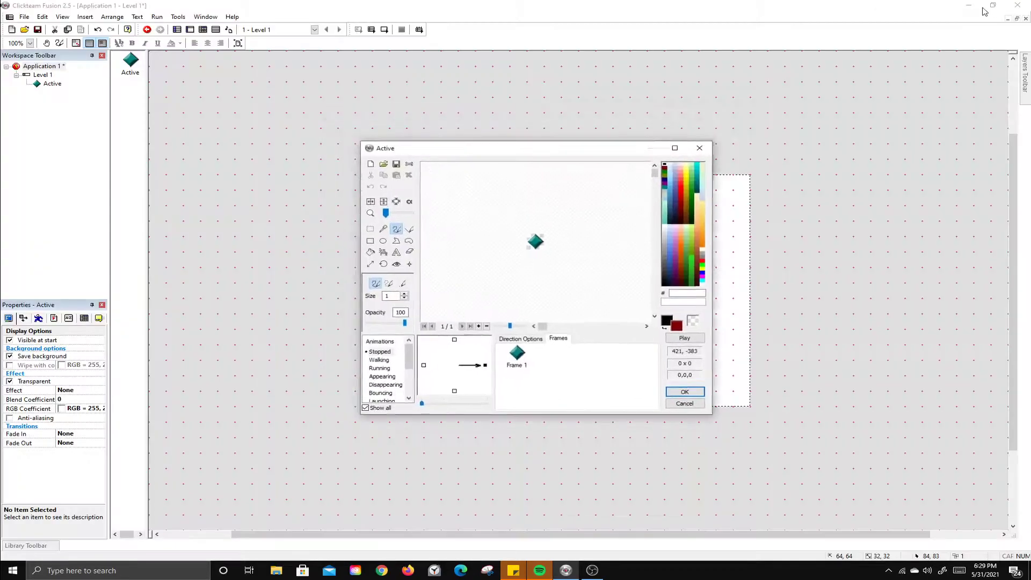
pyautogui.click(676, 150)
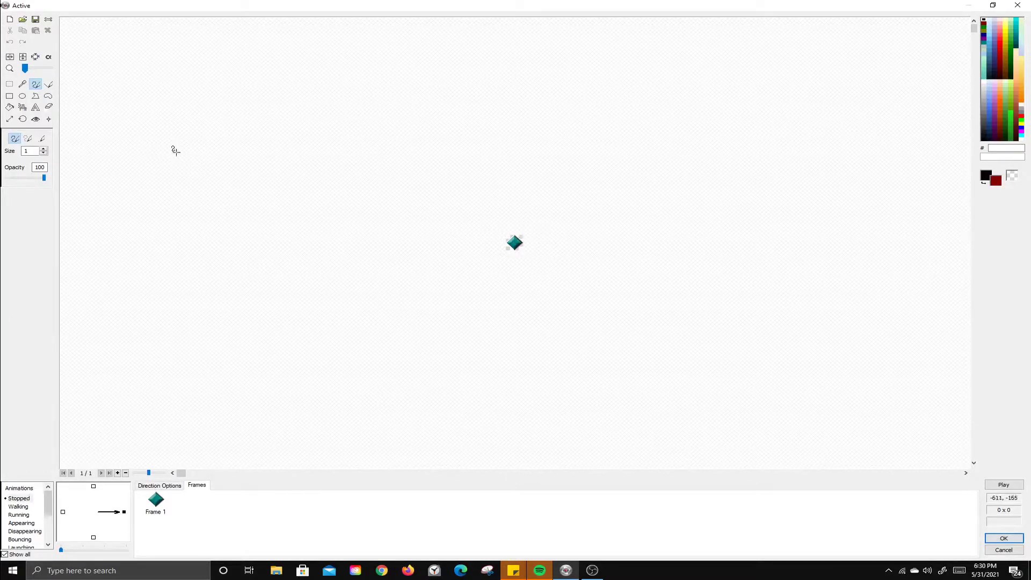
pyautogui.moveTo(25, 69); pyautogui.dragTo(40, 68)
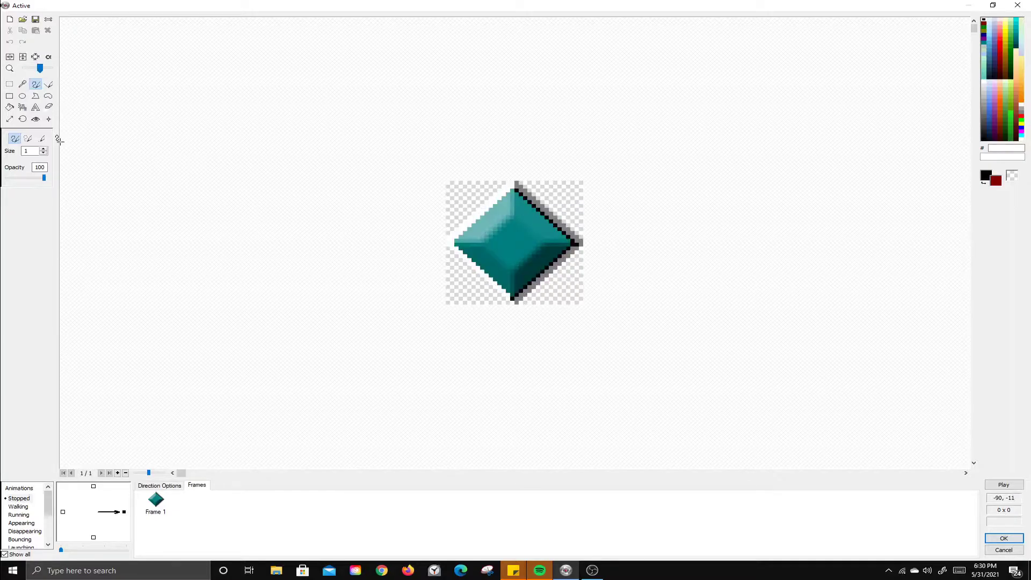
pyautogui.click(10, 119)
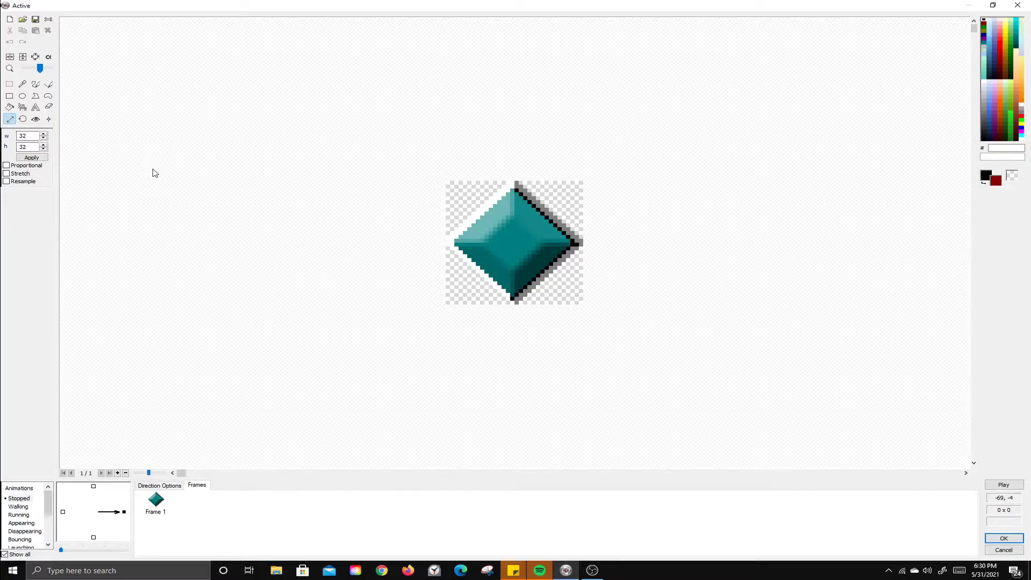
pyautogui.click(1001, 551)
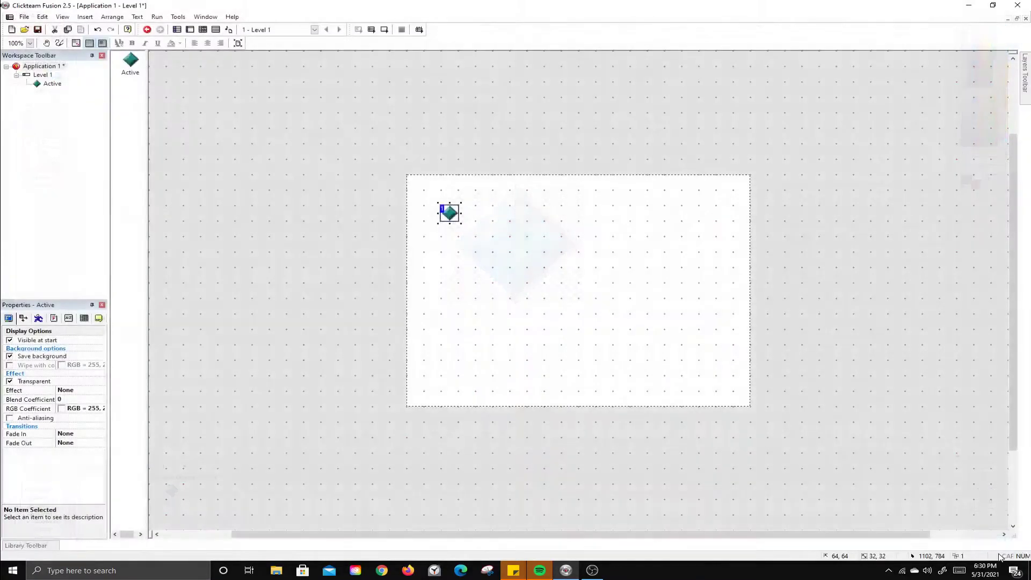
# Step: Check the frame's grid width and height in the grid setup and leave them unchanged
pyautogui.click(62, 16)
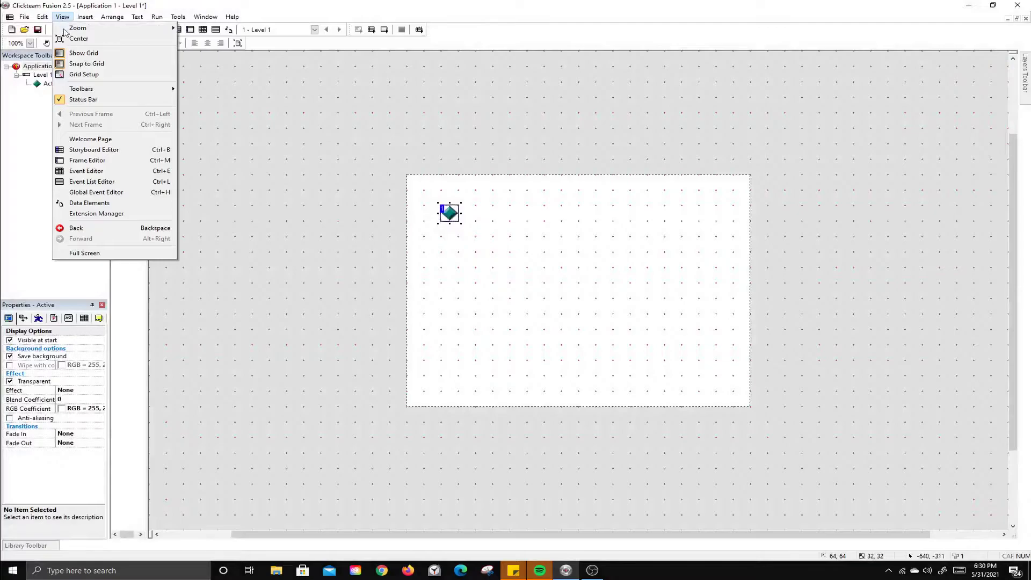
pyautogui.click(84, 74)
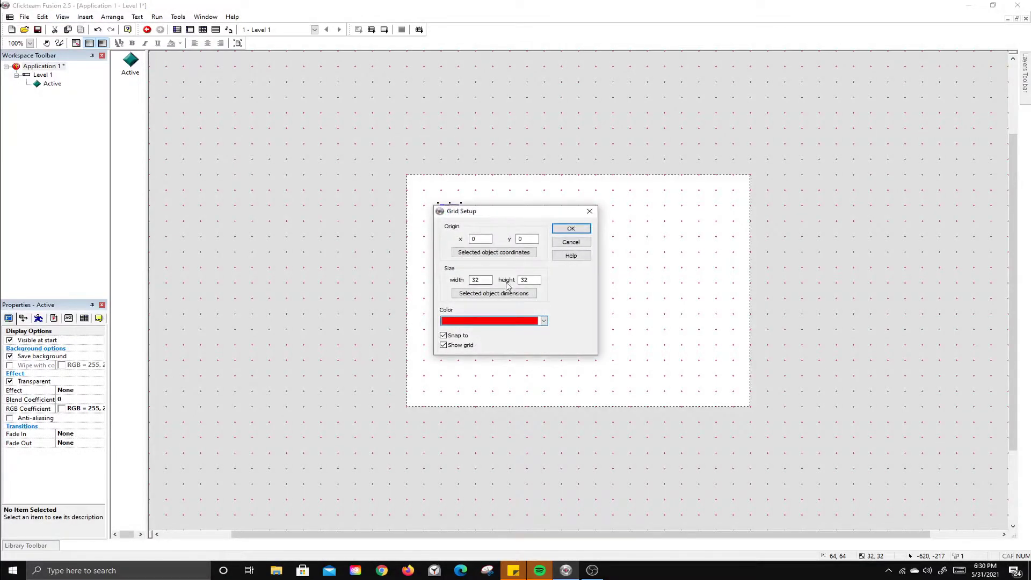
pyautogui.click(570, 242)
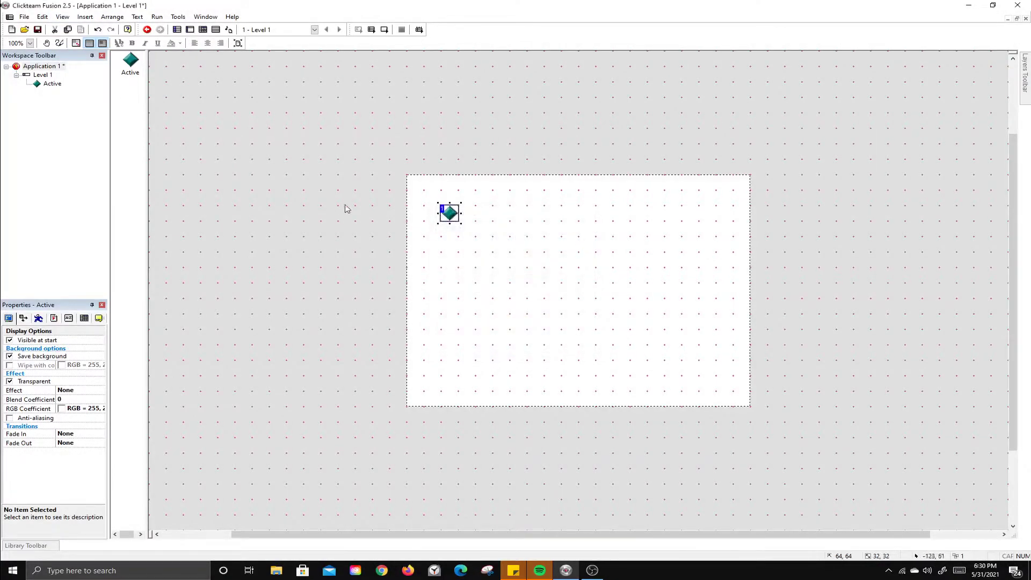
# Step: Clear the Active object's first animation frame and fill the whole canvas with blue 438BB7
pyautogui.doubleClick(450, 213)
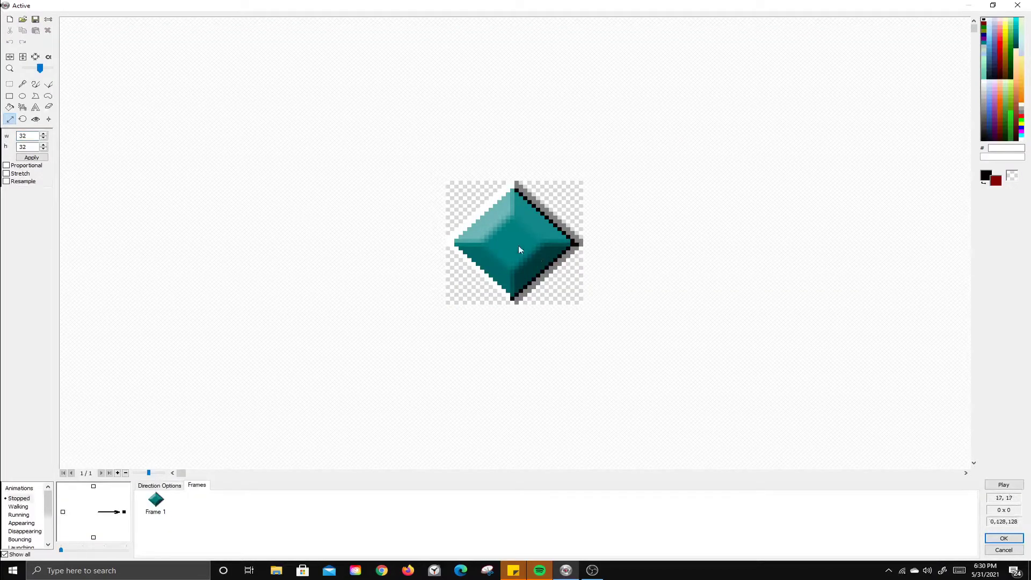
pyautogui.click(9, 20)
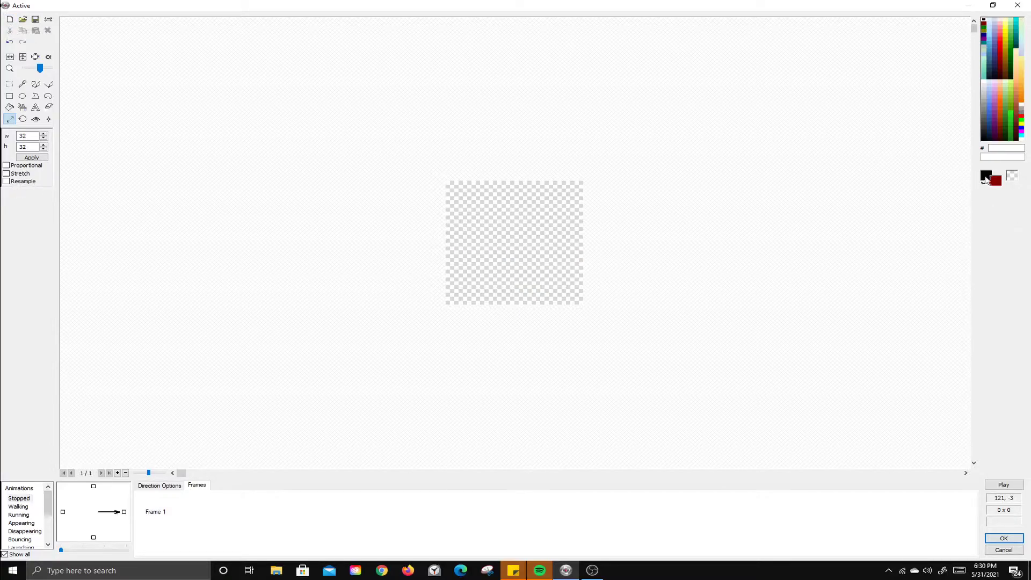
pyautogui.click(989, 50)
pyautogui.click(989, 52)
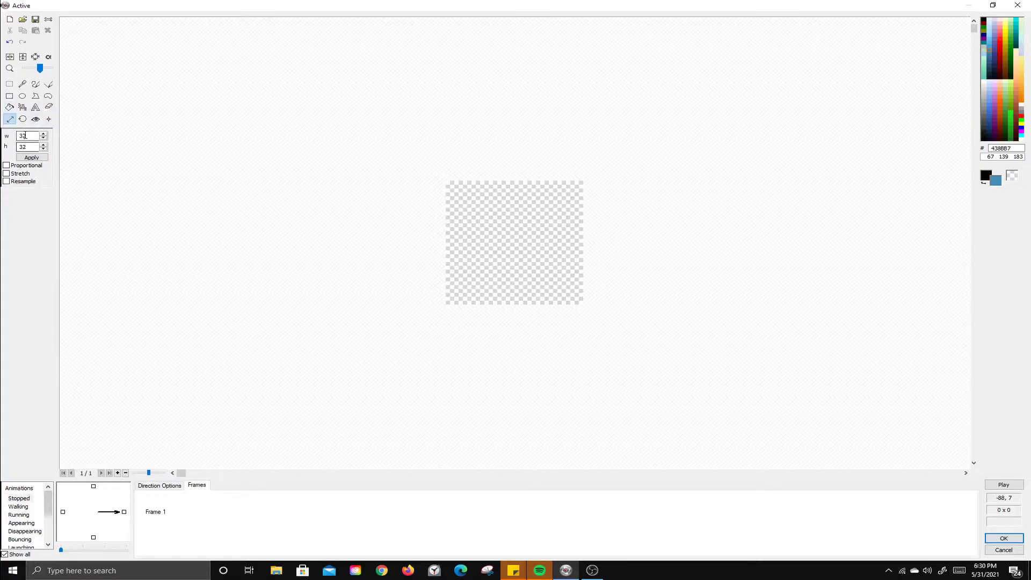
pyautogui.click(11, 107)
pyautogui.click(559, 245)
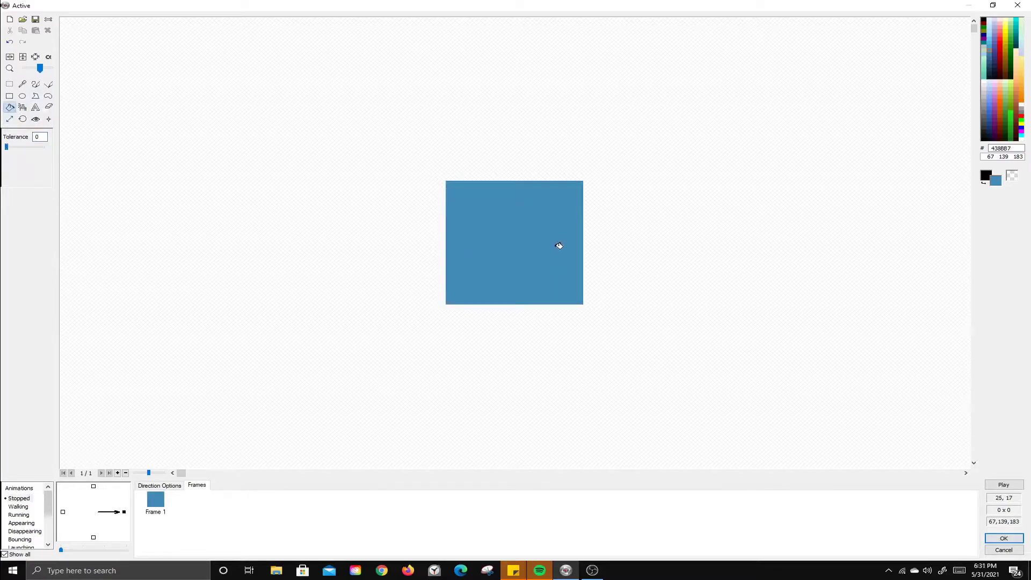
# Step: Draw a filled black rectangle with a size 2 blue outline over the Active object's canvas and save the image
pyautogui.click(9, 96)
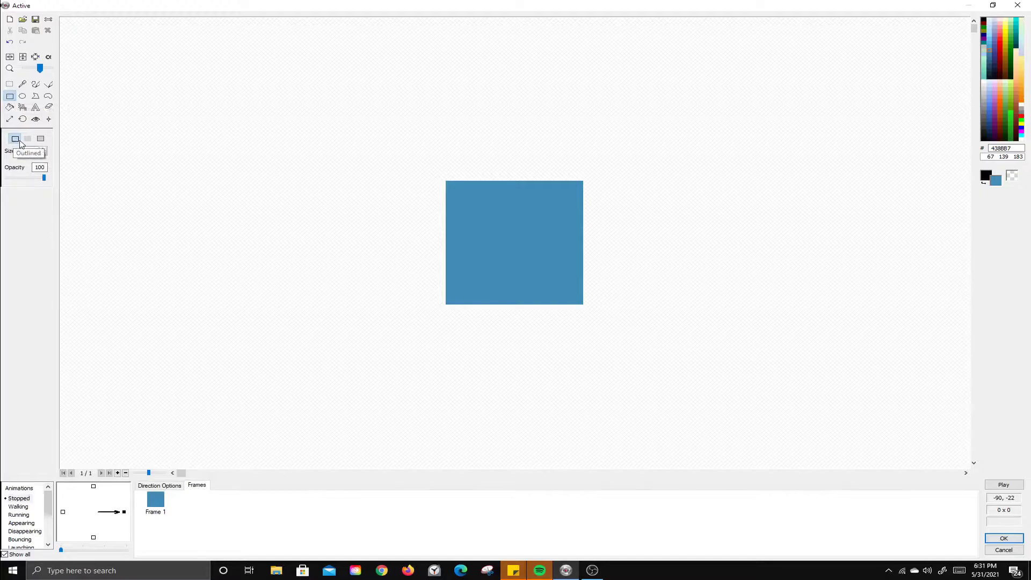
pyautogui.click(40, 139)
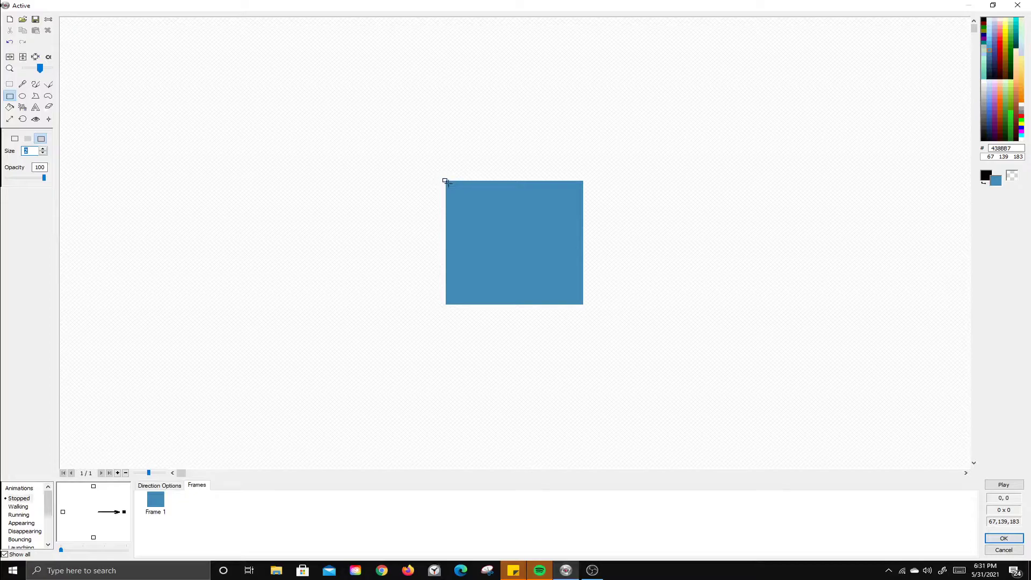
pyautogui.moveTo(455, 189); pyautogui.dragTo(582, 301)
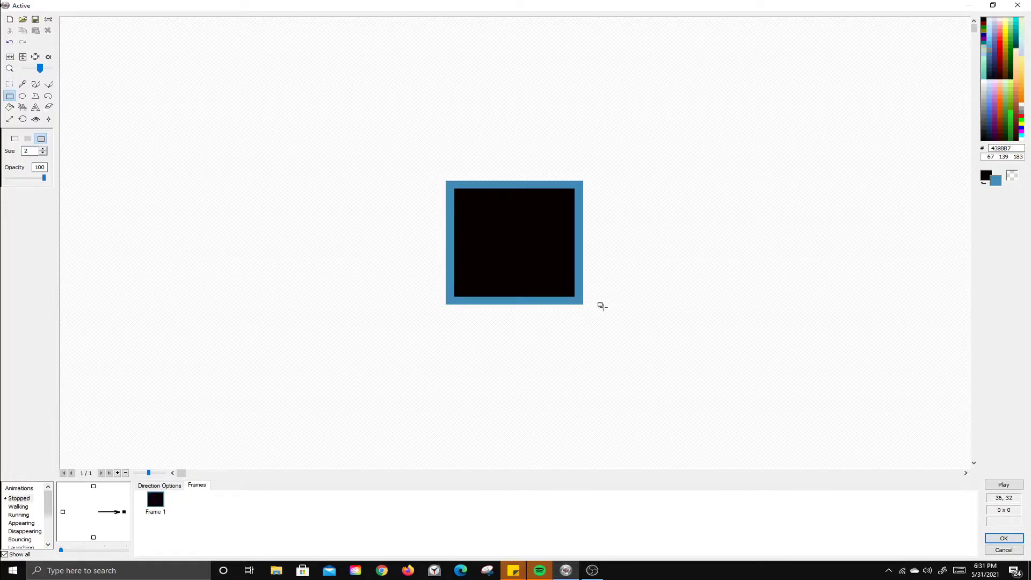
pyautogui.click(1003, 540)
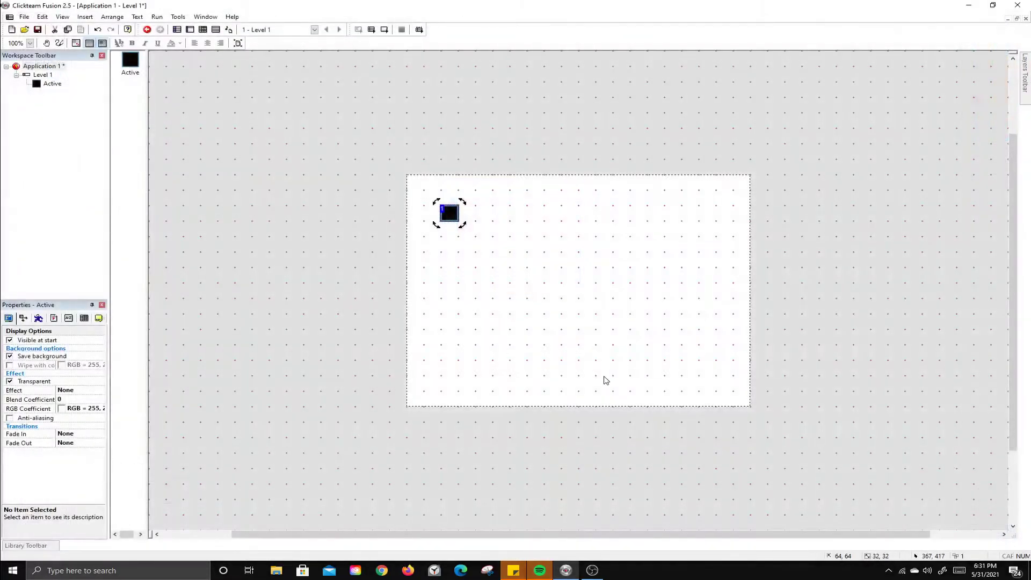
# Step: Move the black Active square to position 0, 0 in the frame's upper-left corner
pyautogui.click(364, 179)
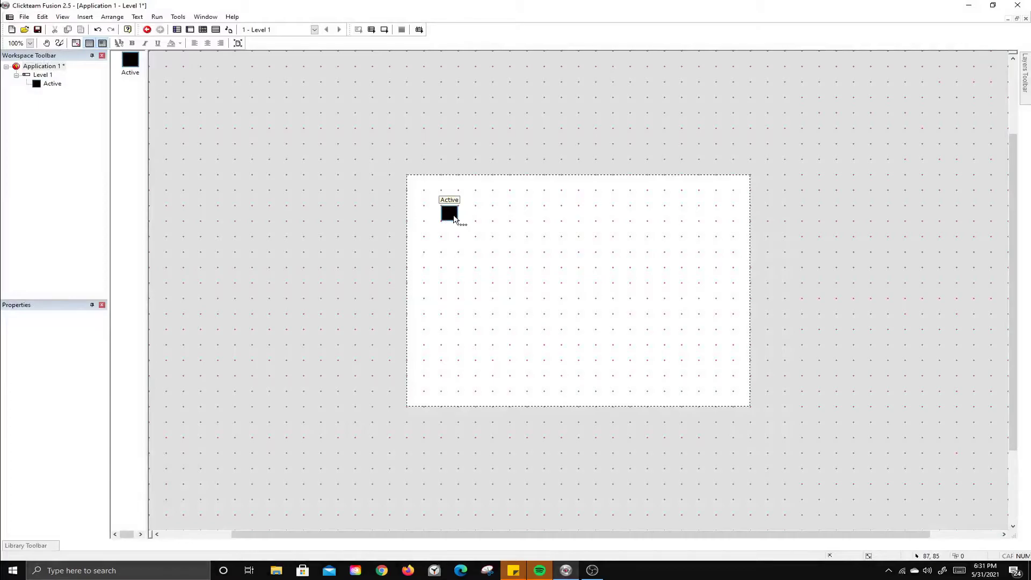
pyautogui.click(458, 219)
pyautogui.moveTo(458, 219); pyautogui.dragTo(423, 189)
pyautogui.click(379, 237)
# Step: Try copying the Active square along the frame's top edge, then undo the copies
pyautogui.keyDown('ctrl'); pyautogui.moveTo(417, 187); pyautogui.dragTo(455, 185); pyautogui.keyUp('ctrl')
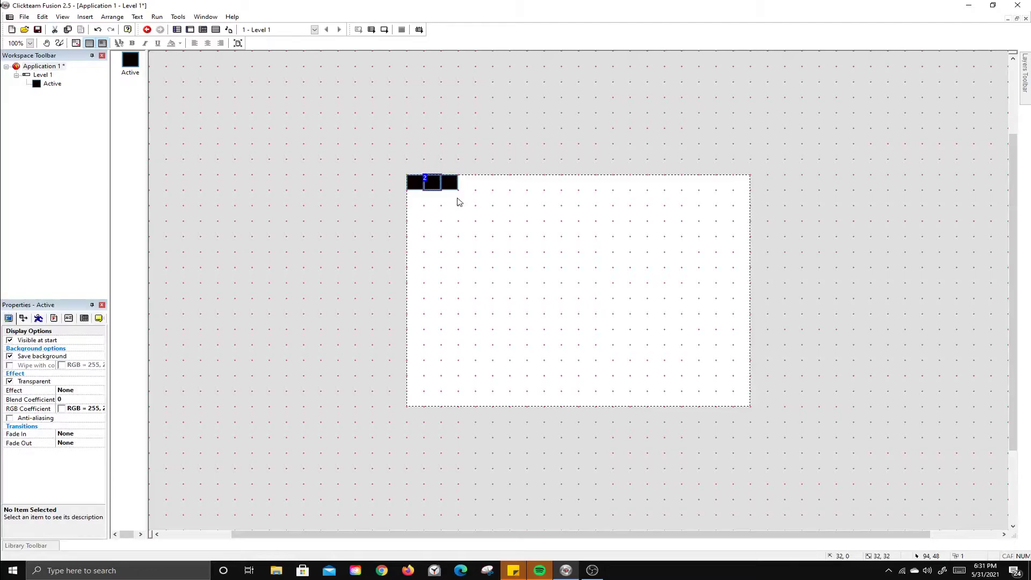
pyautogui.hotkey('ctrl', 'z')
pyautogui.click(421, 186)
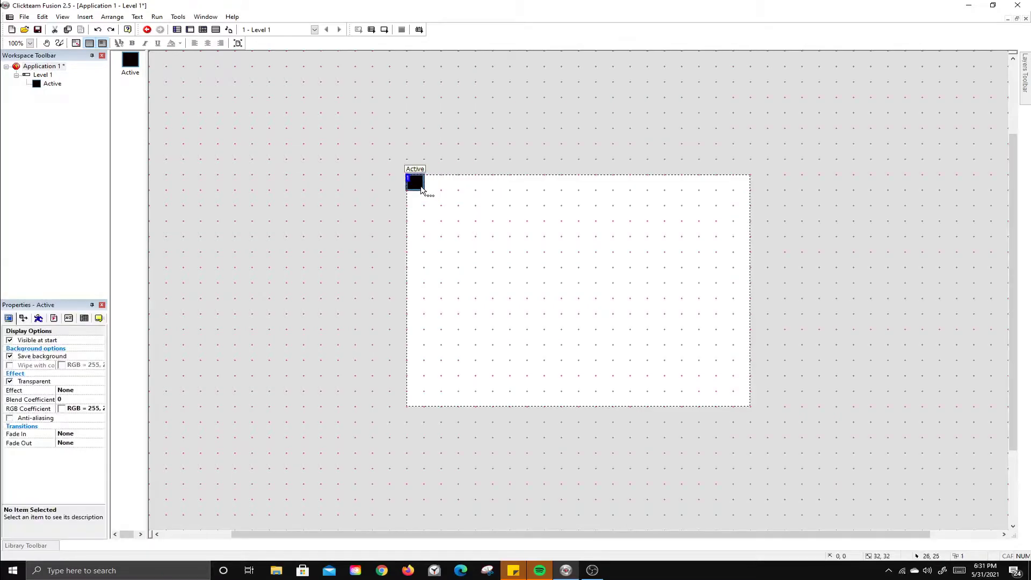
# Step: Clone the Active square with 2 rows and 1 column at zero spacing
pyautogui.rightClick(416, 186)
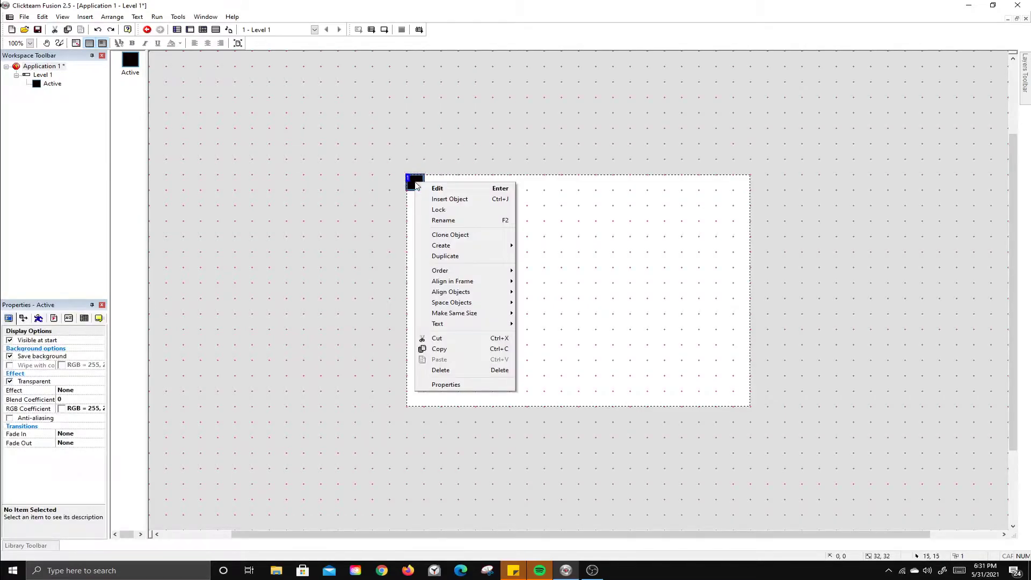
pyautogui.click(451, 234)
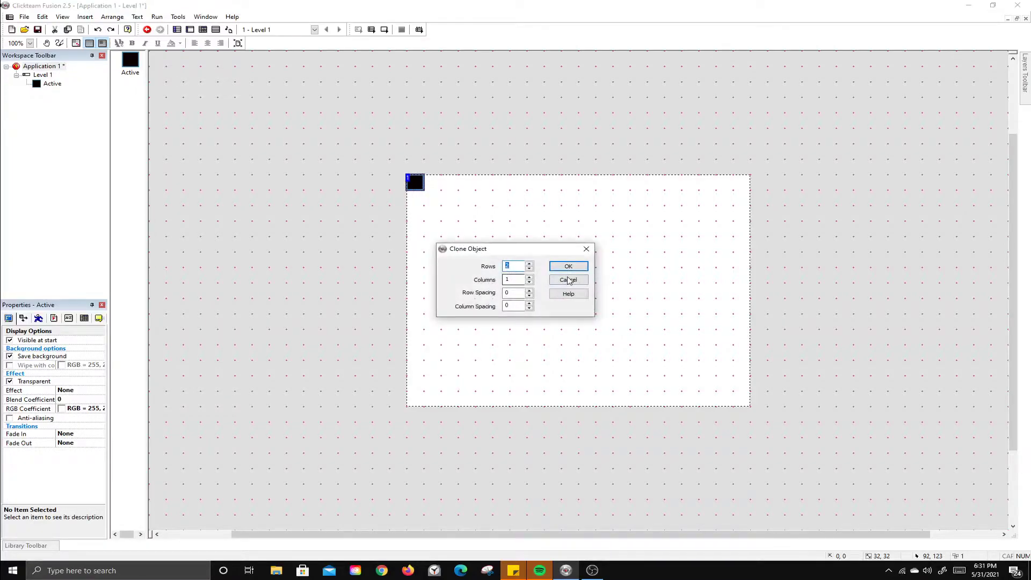
pyautogui.click(568, 266)
pyautogui.click(414, 195)
pyautogui.click(414, 182)
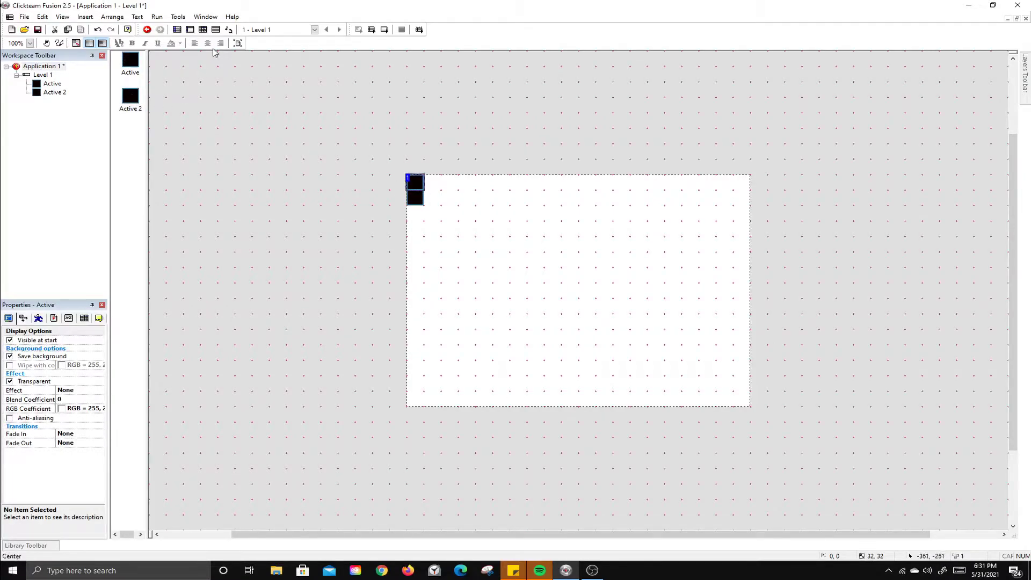
# Step: View Level 1's event editor, return to the frame editor and delete the Active 2 clone
pyautogui.click(203, 30)
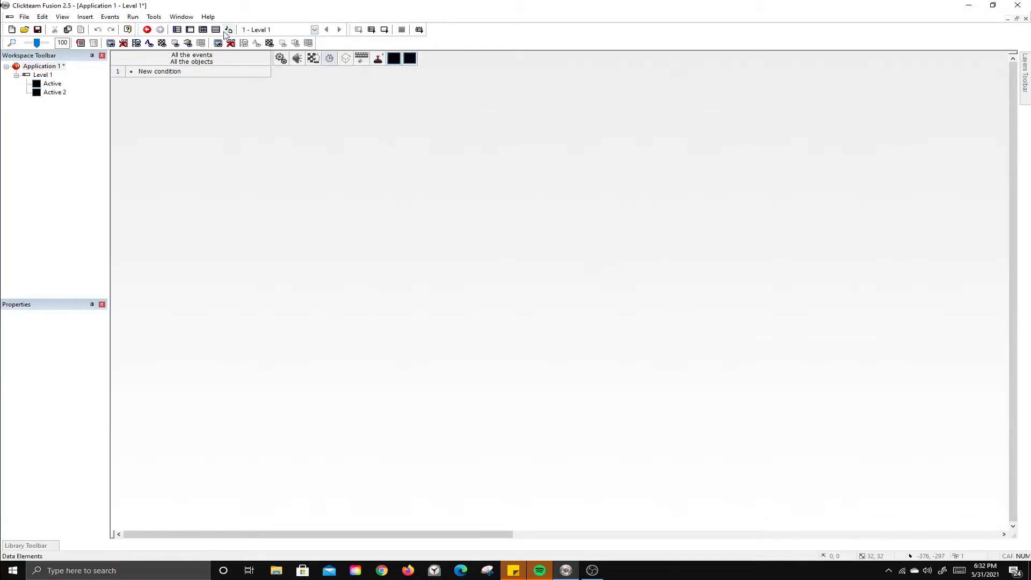
pyautogui.click(191, 31)
pyautogui.click(422, 198)
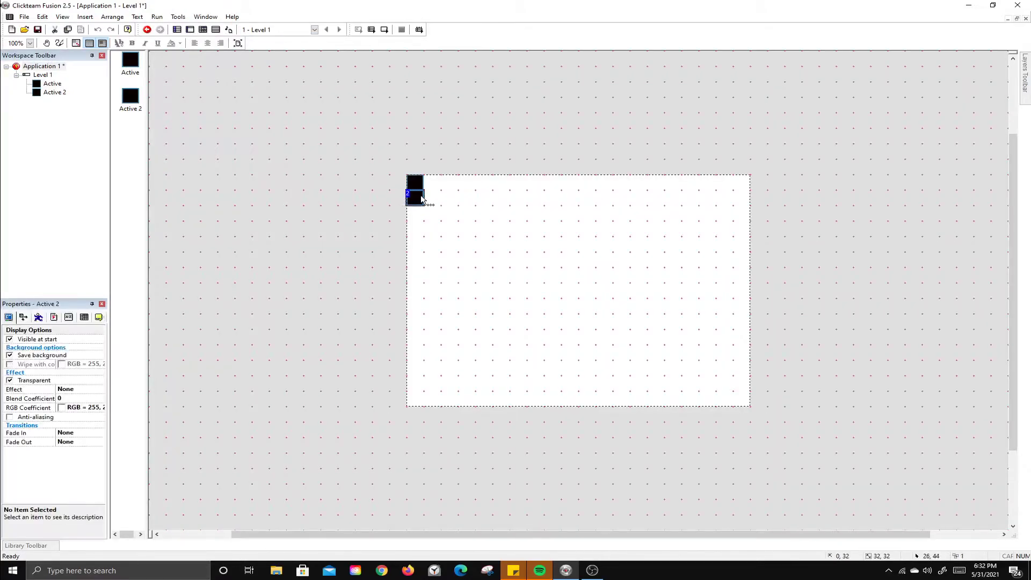
pyautogui.press('Delete')
# Step: Duplicate the Active square with 16 rows and 1 column, and delete the extra square below the frame
pyautogui.rightClick(416, 184)
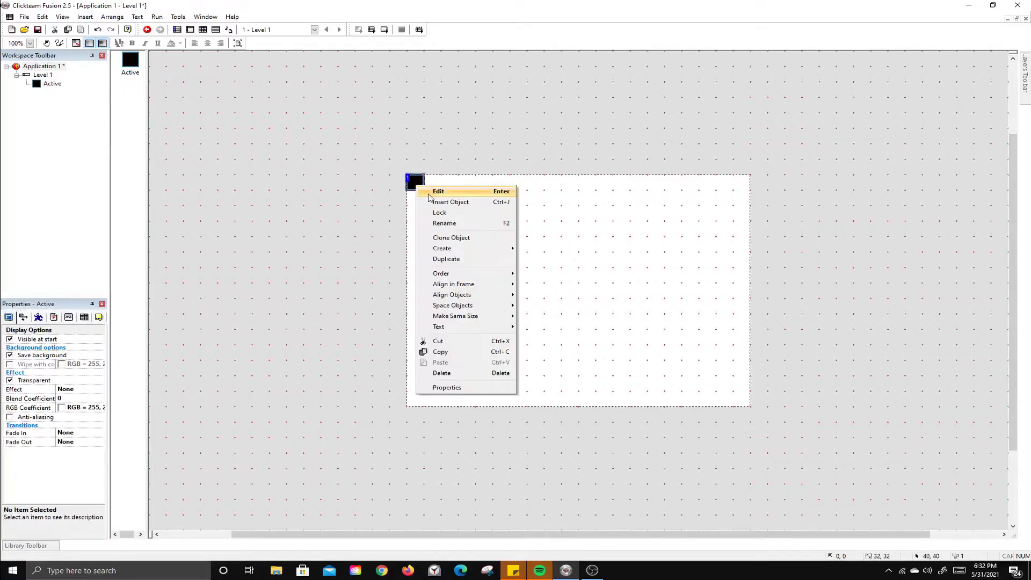
pyautogui.click(453, 260)
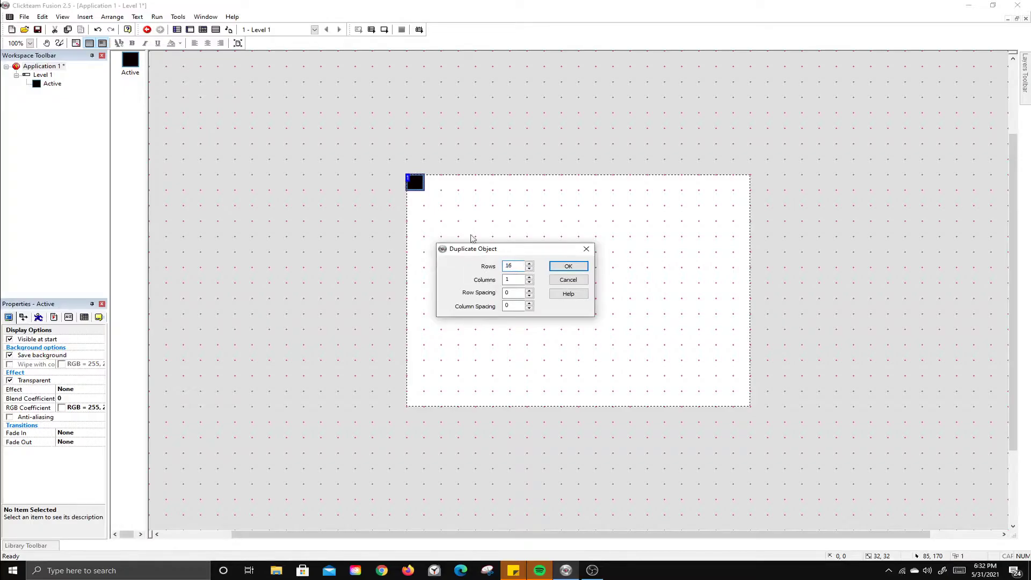
pyautogui.click(563, 270)
pyautogui.click(413, 422)
pyautogui.click(410, 418)
pyautogui.press('Delete')
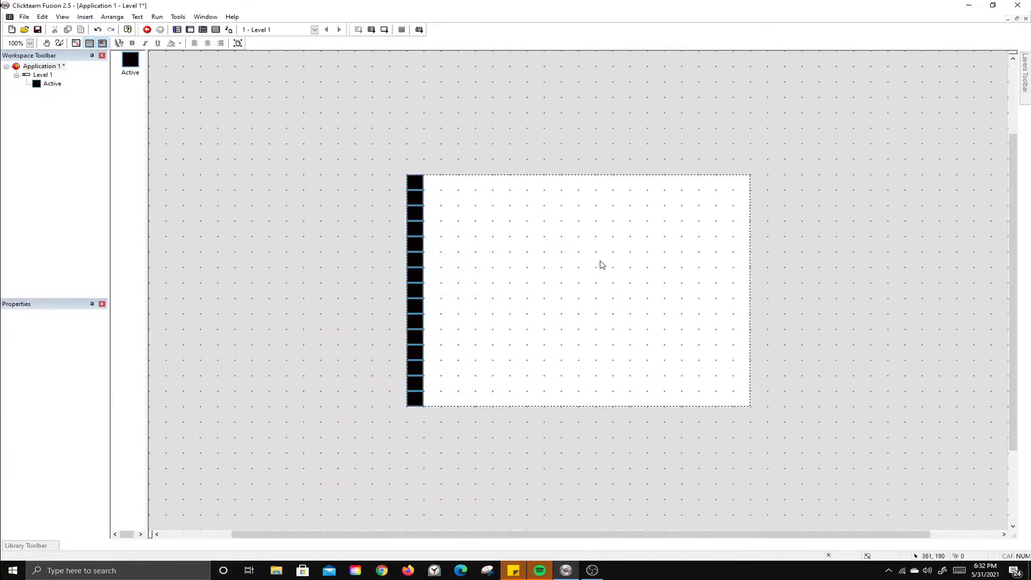
# Step: Duplicate the upper-left Active square with 1 row and 18 columns along the frame's top edge
pyautogui.click(412, 181)
pyautogui.rightClick(414, 183)
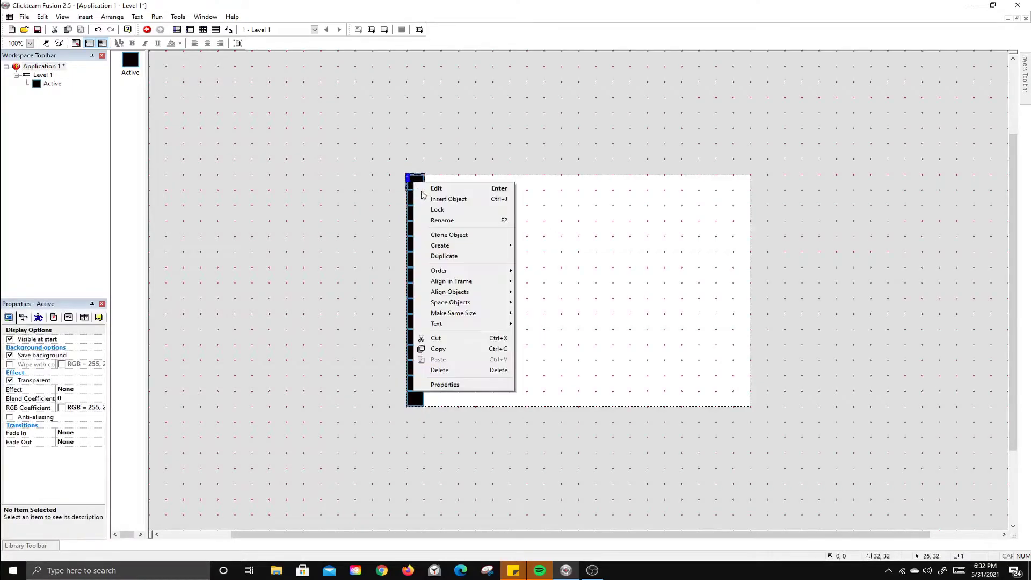
pyautogui.click(445, 256)
pyautogui.write('1')
pyautogui.press('Tab')
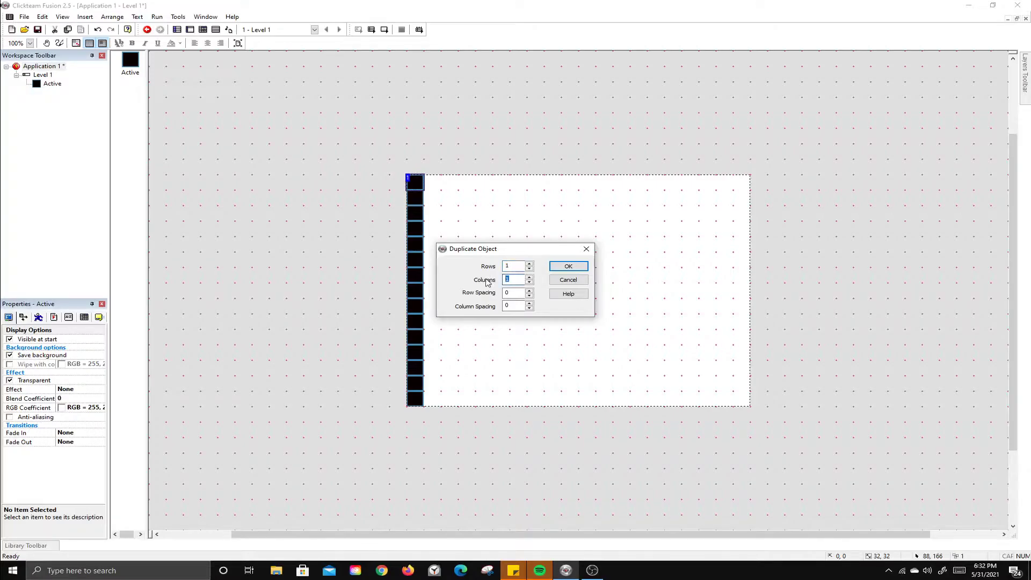
pyautogui.write('18')
pyautogui.press('Return')
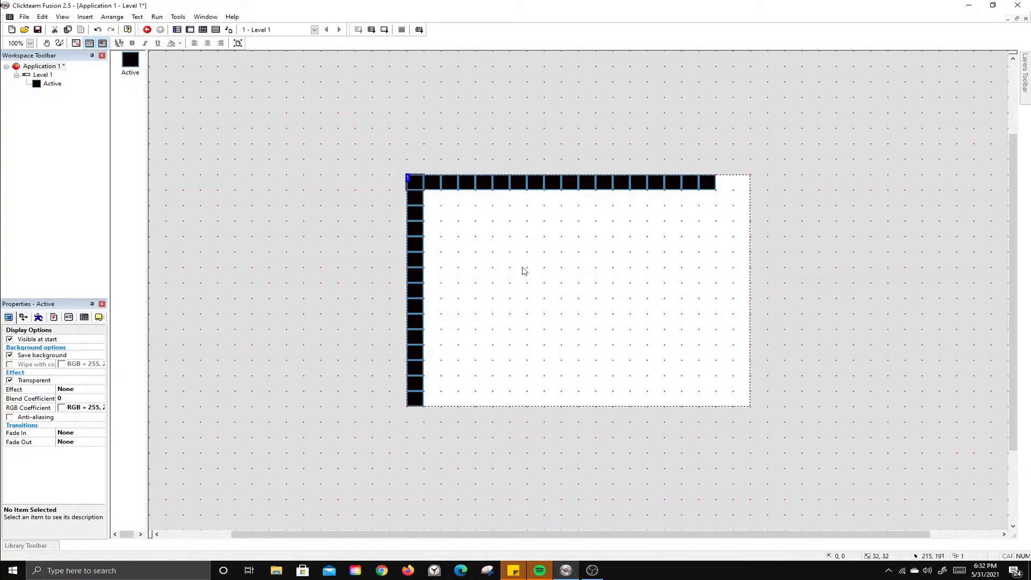
# Step: Copy two more Active squares onto the end of the top row to reach the frame's upper-right corner
pyautogui.click(710, 183)
pyautogui.keyDown('ctrl'); pyautogui.moveTo(713, 184); pyautogui.dragTo(742, 185); pyautogui.keyUp('ctrl')
pyautogui.click(749, 200)
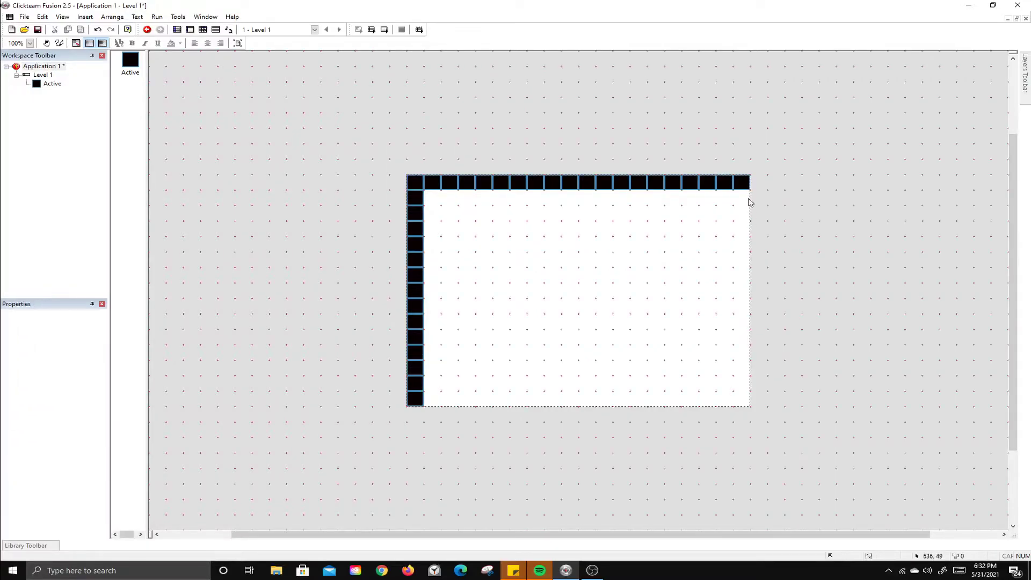
# Step: Duplicate the lower-left Active square with 1 row and 20 columns along the frame's bottom edge
pyautogui.click(414, 398)
pyautogui.rightClick(417, 402)
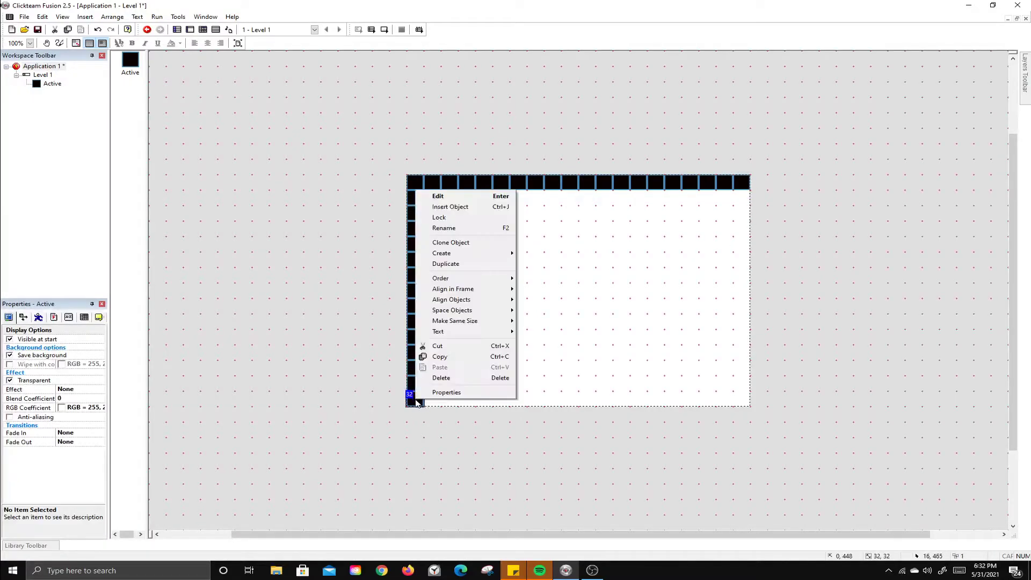
pyautogui.click(456, 264)
pyautogui.write('1')
pyautogui.press('Tab')
pyautogui.write('20')
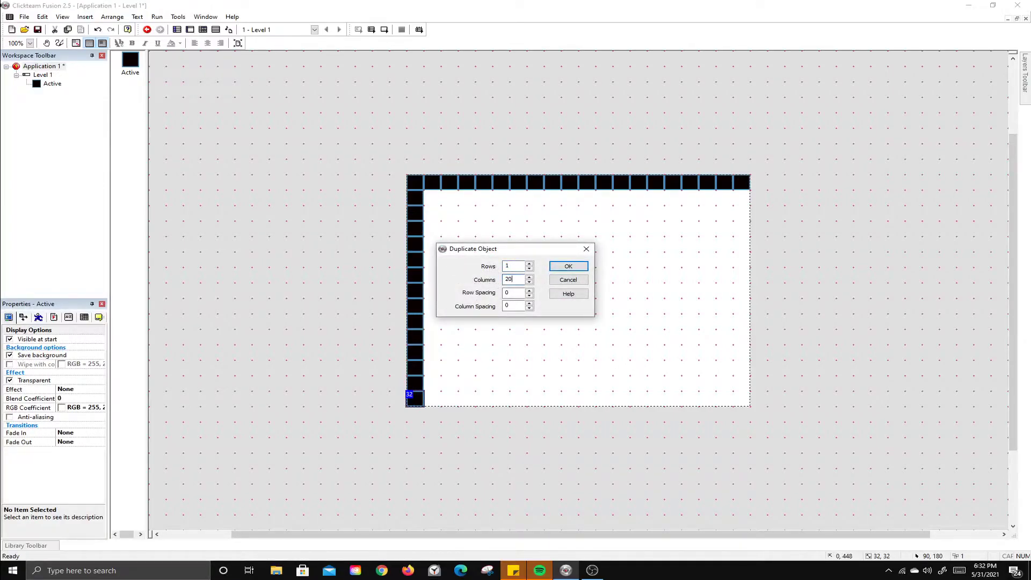
pyautogui.press('Return')
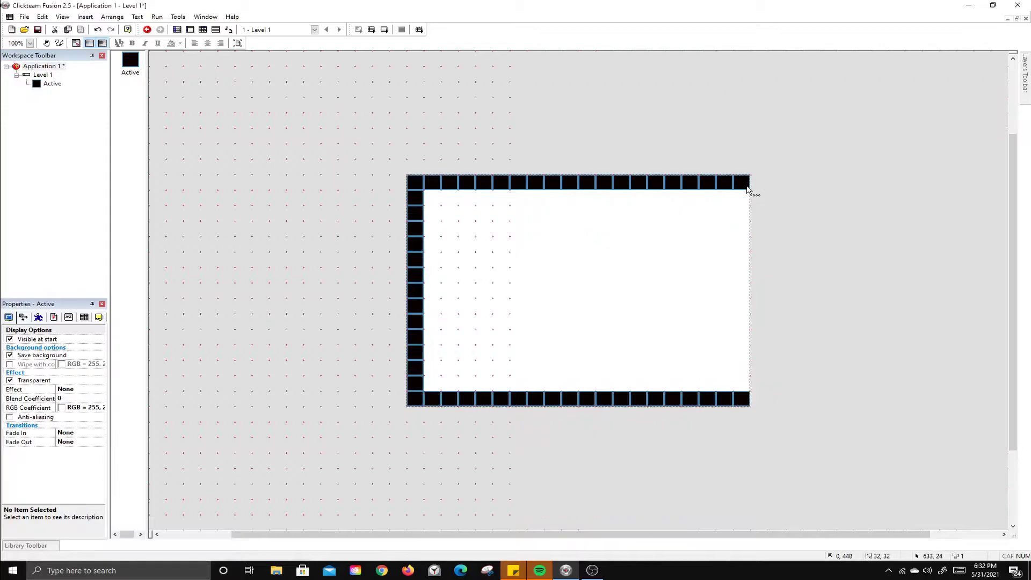
# Step: Duplicate the upper-right Active square with 15 rows and 1 column down the frame's right edge
pyautogui.rightClick(743, 186)
pyautogui.click(774, 260)
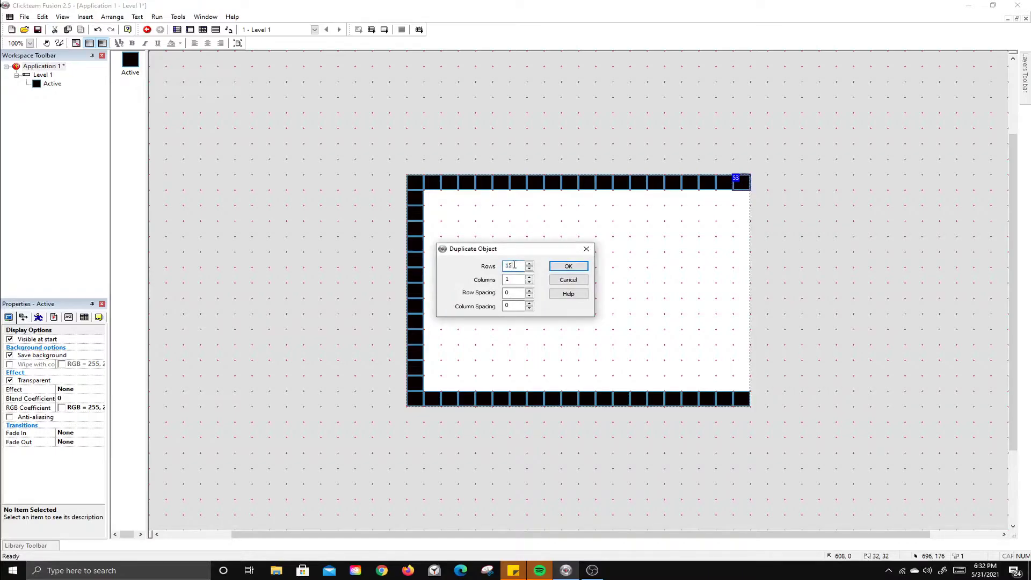
pyautogui.click(568, 267)
pyautogui.click(619, 313)
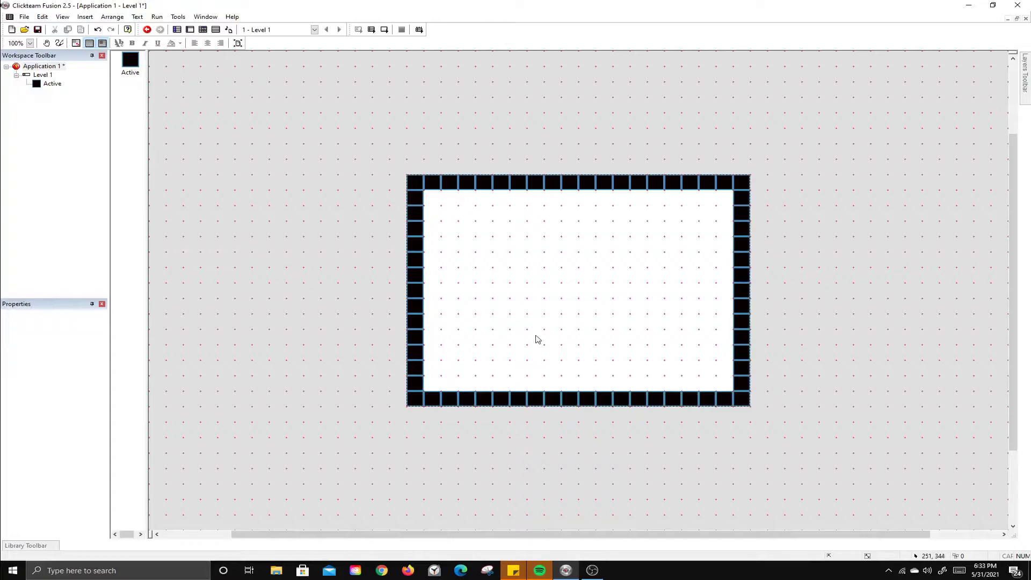
# Step: Copy Active squares across the frame's interior to build the maze walls and corridors
pyautogui.click(500, 187)
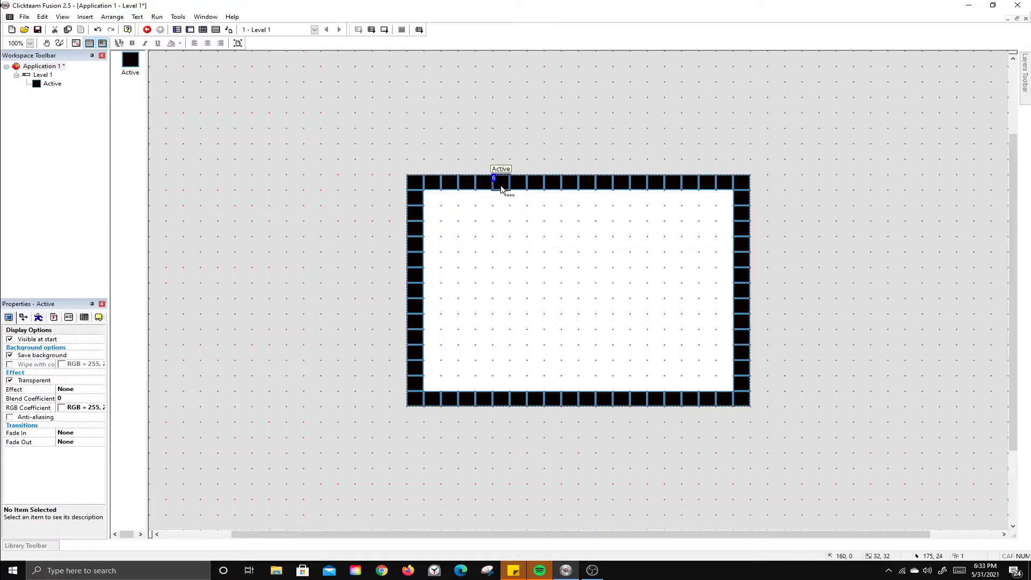
pyautogui.keyDown('ctrl'); pyautogui.moveTo(500, 188); pyautogui.dragTo(690, 260); pyautogui.keyUp('ctrl')
pyautogui.keyDown('ctrl'); pyautogui.moveTo(500, 275); pyautogui.dragTo(717, 395); pyautogui.keyUp('ctrl')
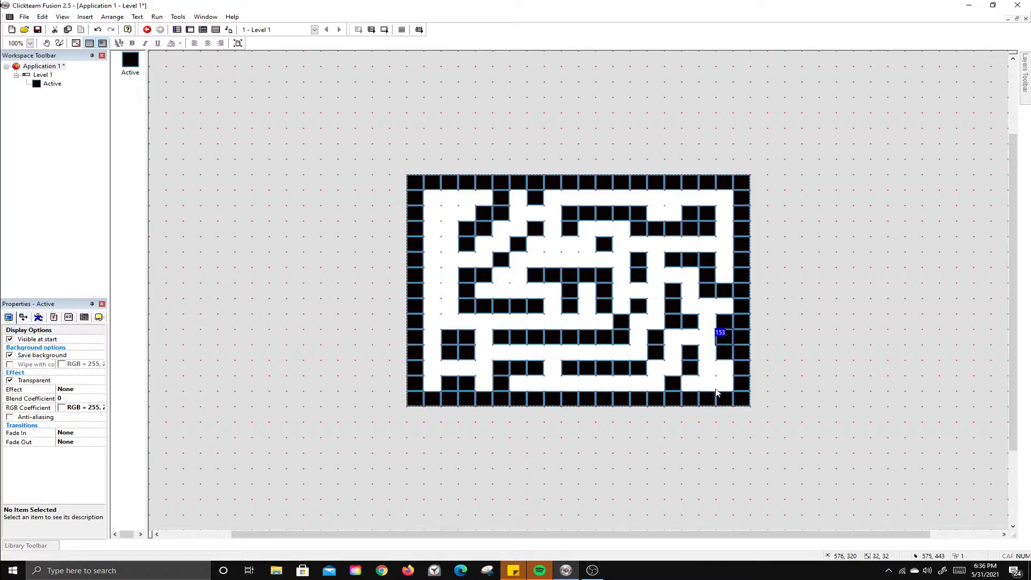
pyautogui.click(806, 346)
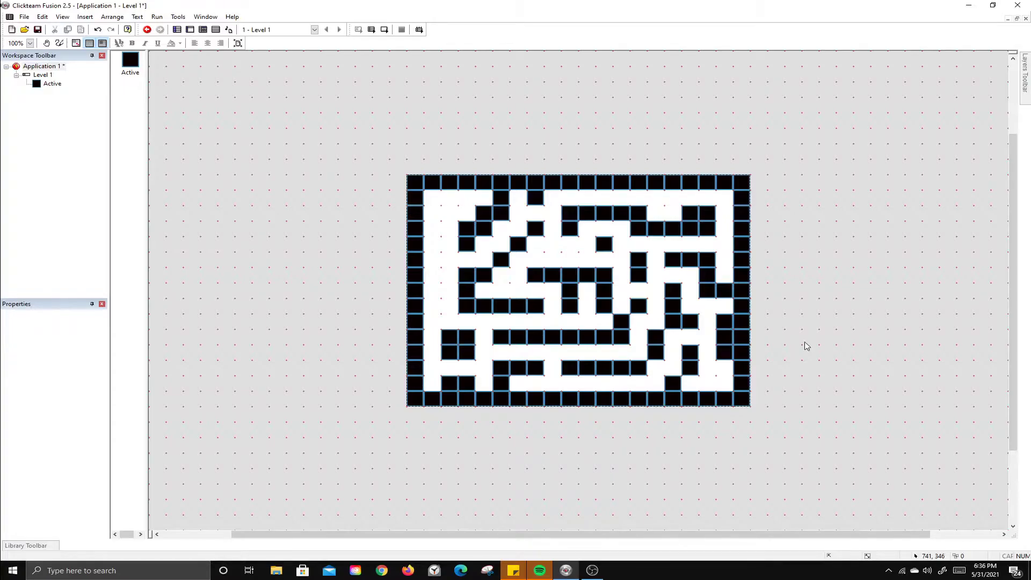
# Step: Insert a new Active object near the maze's upper-left corner
pyautogui.rightClick(444, 213)
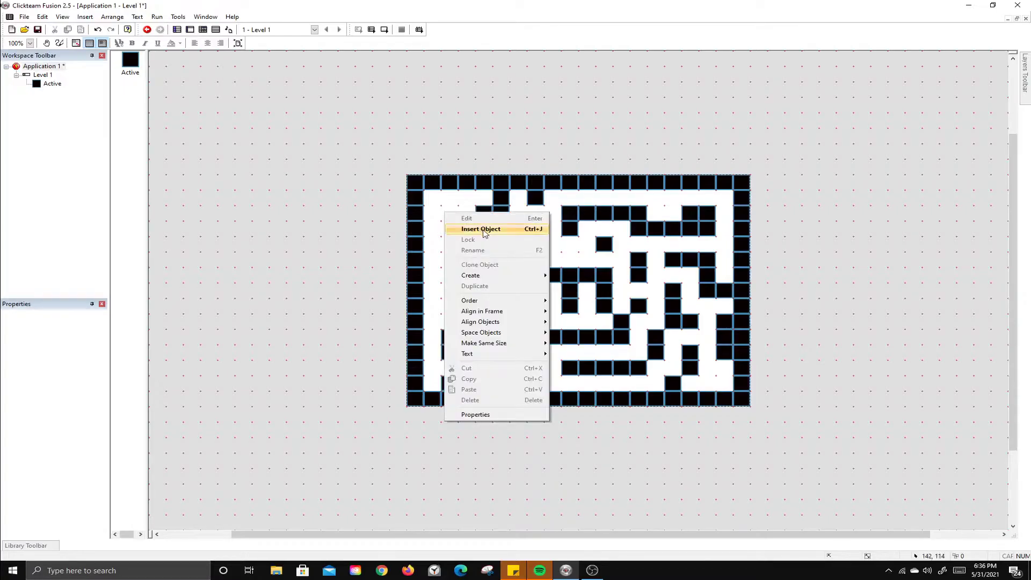
pyautogui.click(483, 230)
pyautogui.click(489, 203)
pyautogui.click(631, 185)
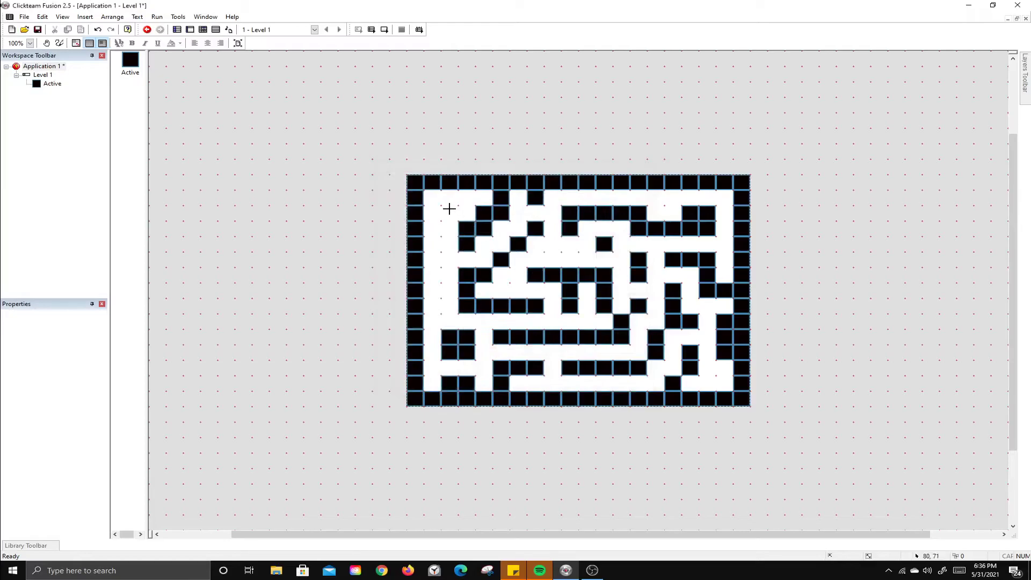
pyautogui.click(424, 191)
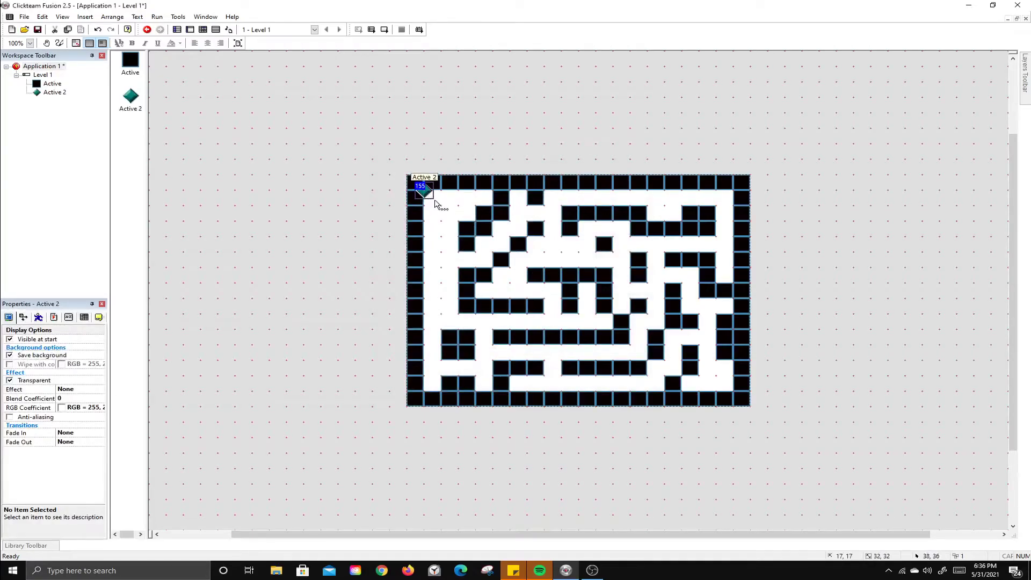
# Step: Clear the Active 2 image and draw a filled blue ellipse covering the whole canvas
pyautogui.doubleClick(428, 193)
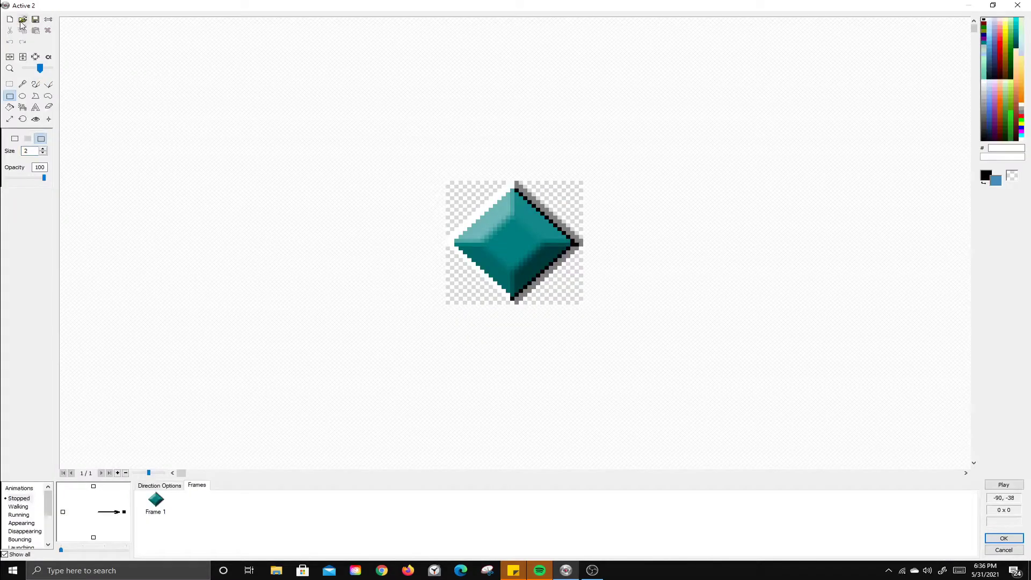
pyautogui.click(10, 20)
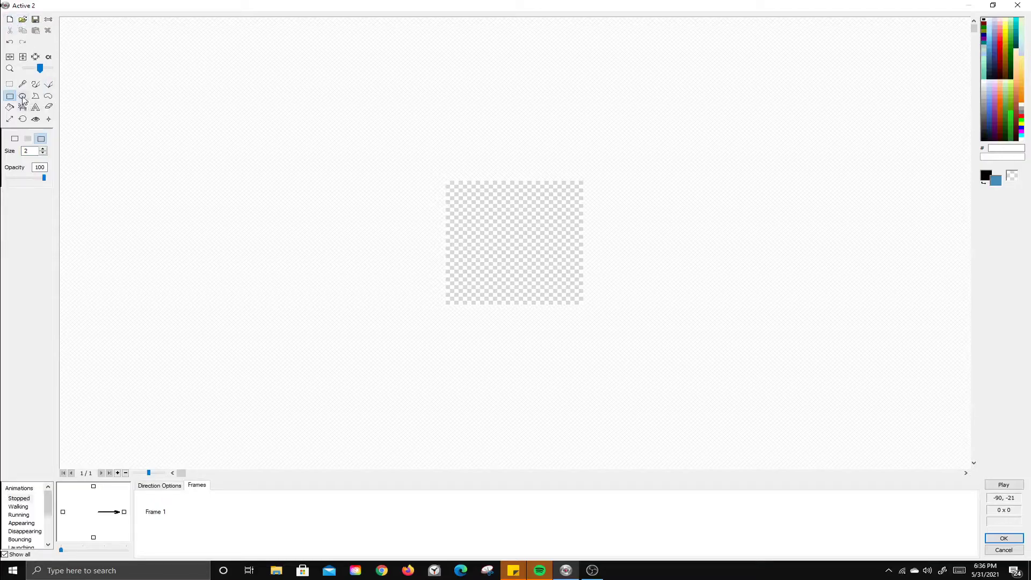
pyautogui.click(23, 96)
pyautogui.click(32, 138)
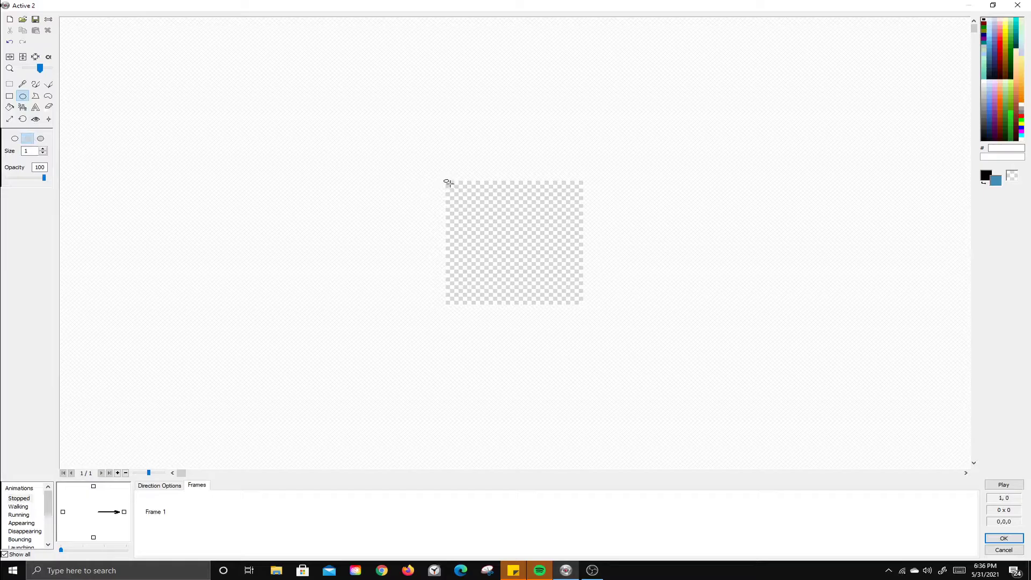
pyautogui.moveTo(447, 183); pyautogui.dragTo(587, 302)
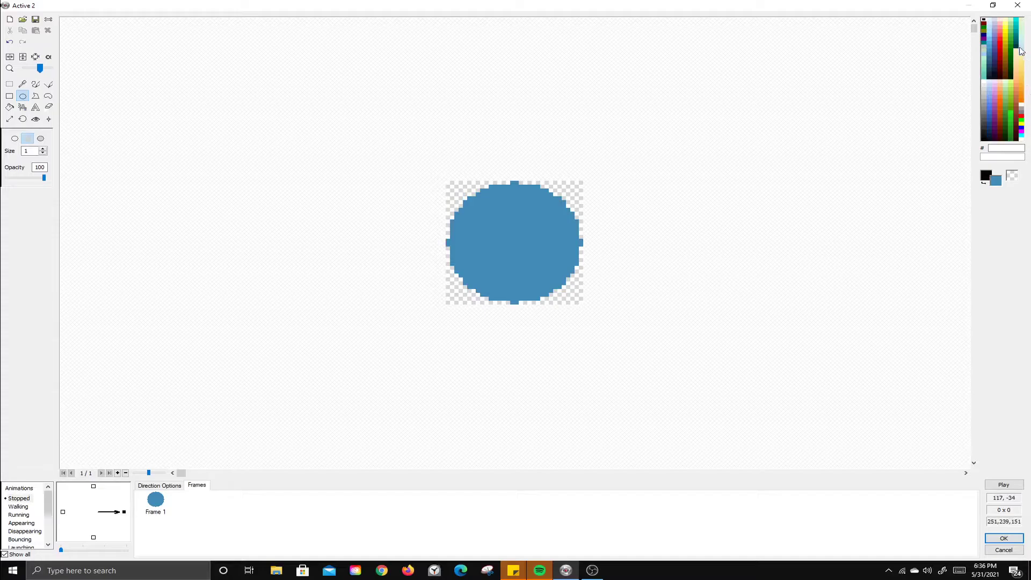
# Step: Draw a smaller ellipse highlight in light blue 83, 175, 227, save the image and place the ball at 32, 32
pyautogui.click(990, 99)
pyautogui.click(989, 48)
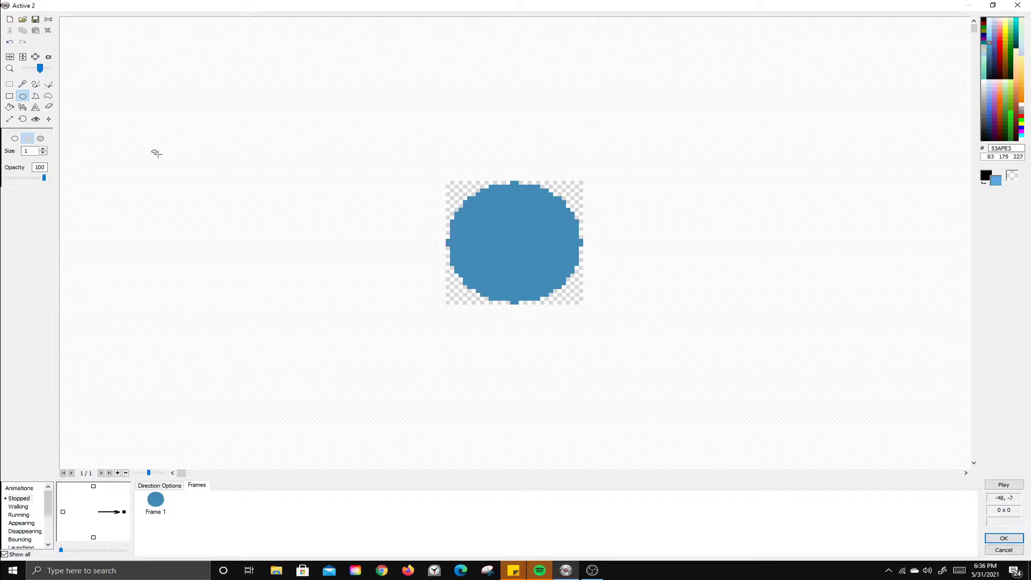
pyautogui.moveTo(513, 207); pyautogui.dragTo(566, 258)
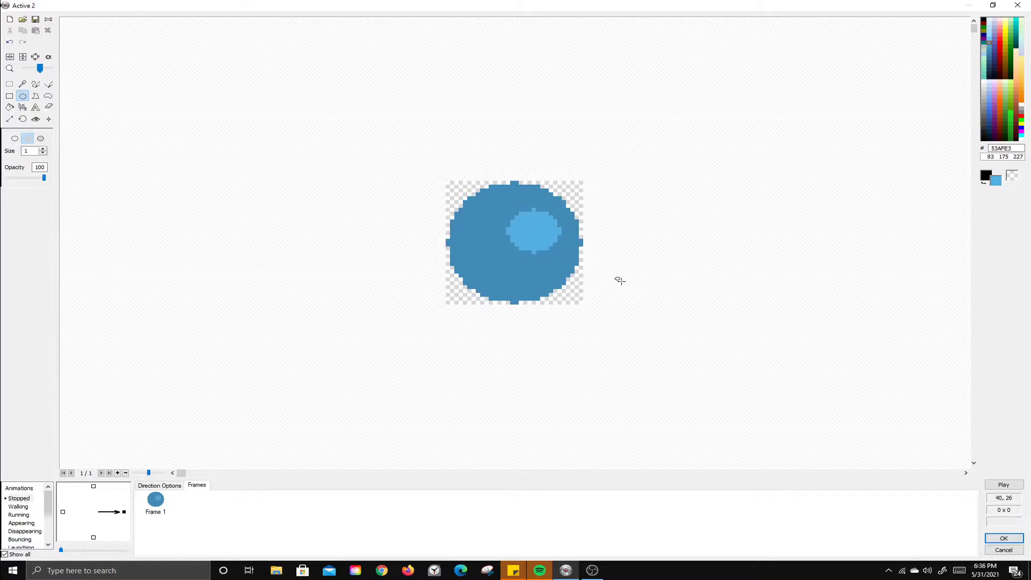
pyautogui.click(1007, 539)
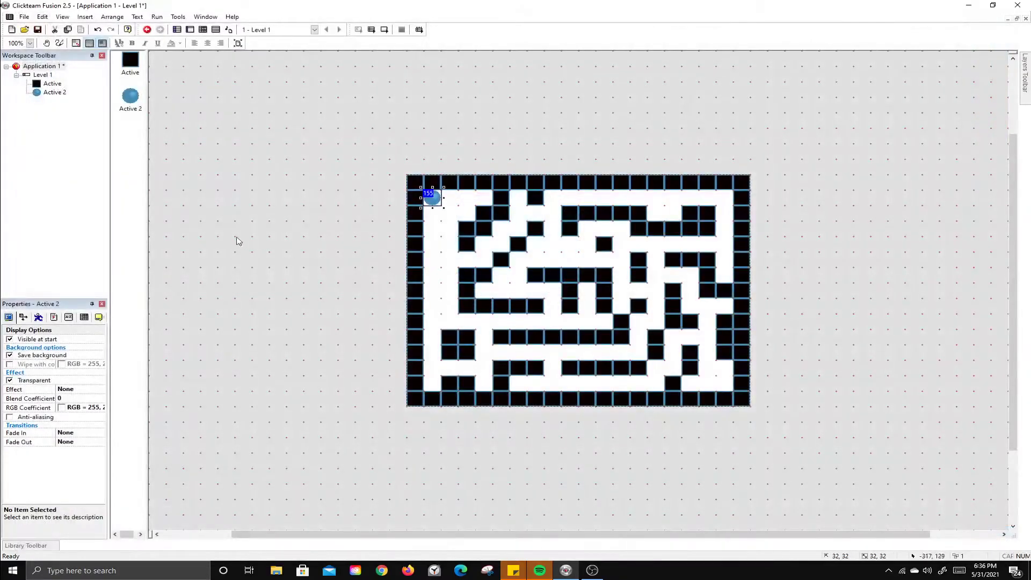
pyautogui.click(244, 237)
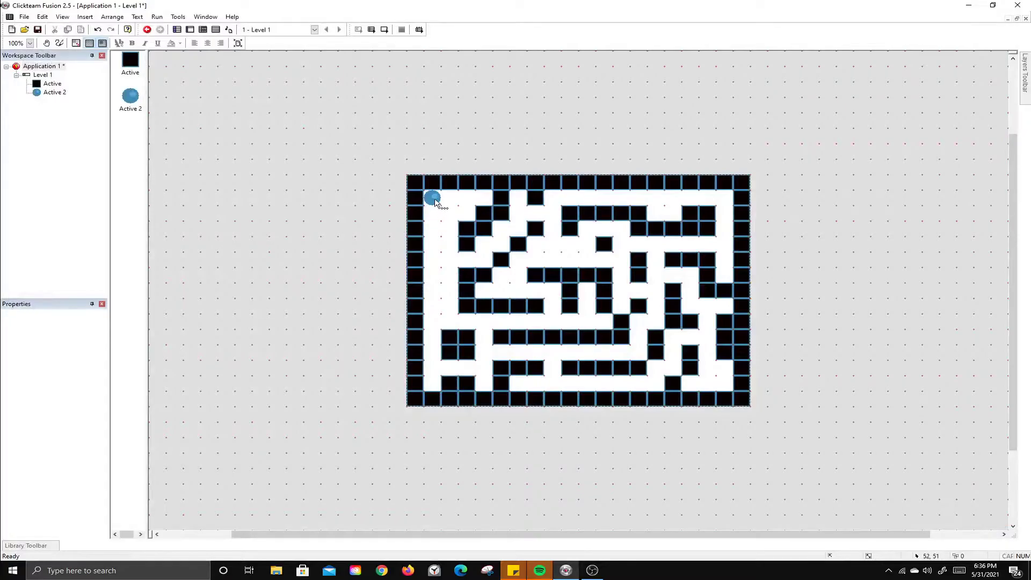
# Step: Run the current frame to preview the maze with the ball, and close the preview
pyautogui.click(433, 199)
pyautogui.click(400, 248)
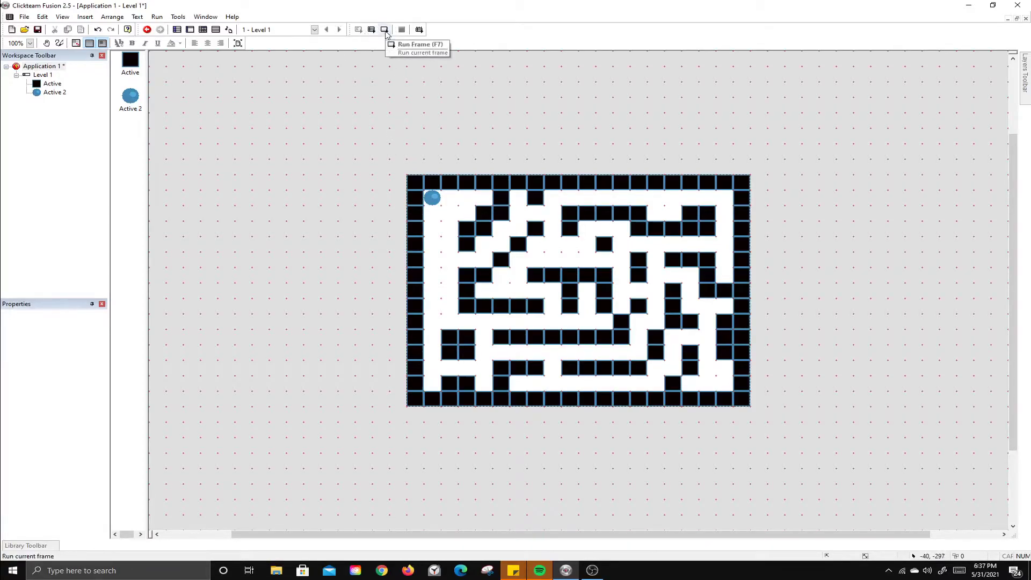
pyautogui.click(385, 31)
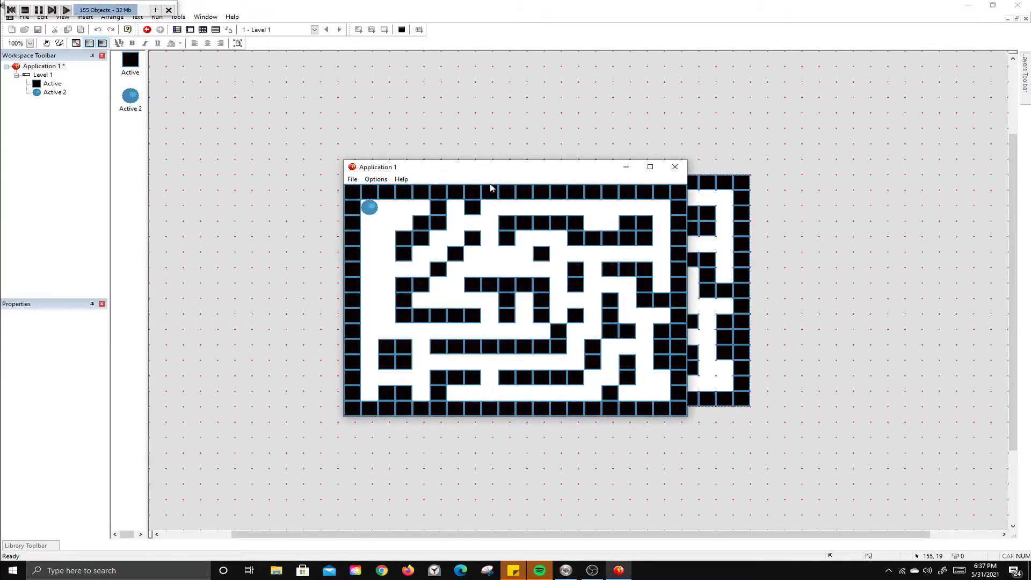
pyautogui.click(675, 166)
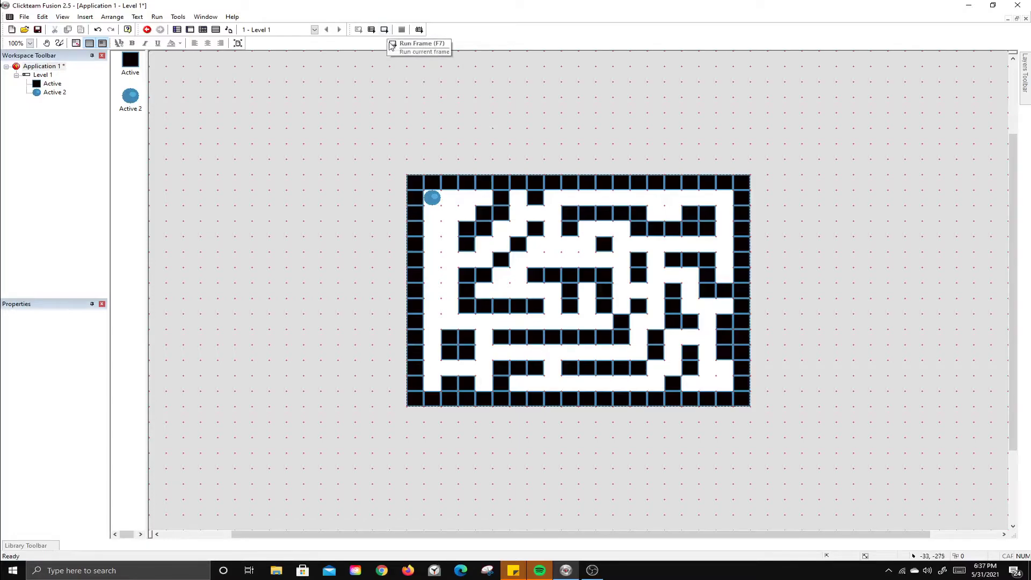
# Step: Set the blue ball's movement type to Eight Directions
pyautogui.click(434, 199)
pyautogui.click(434, 200)
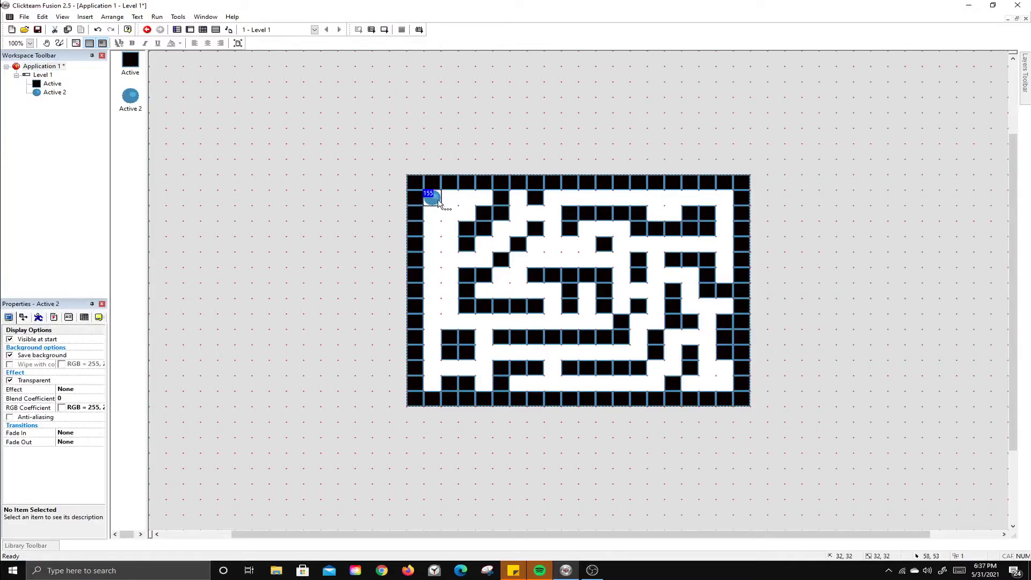
pyautogui.click(450, 183)
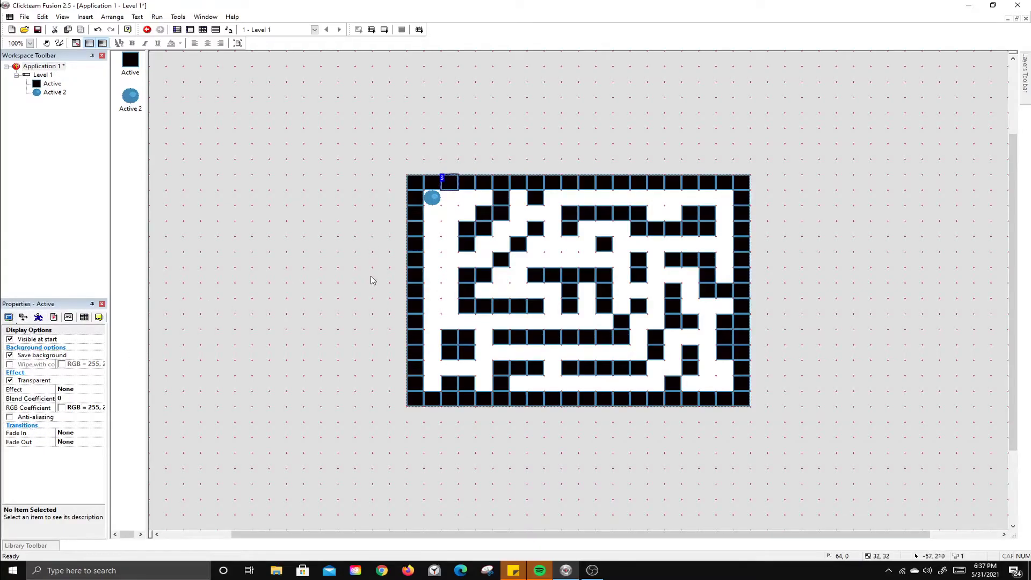
pyautogui.click(433, 200)
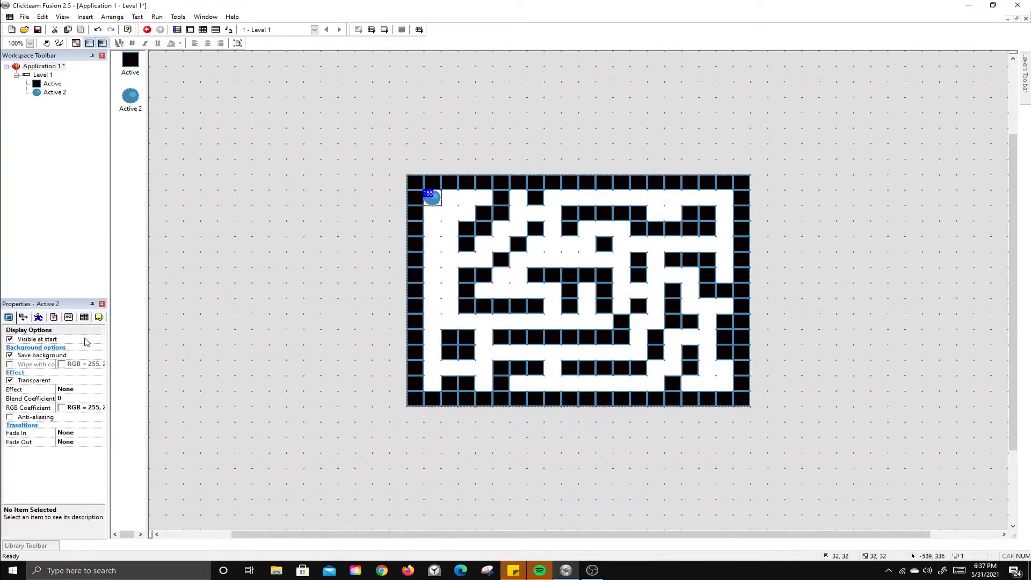
pyautogui.click(8, 317)
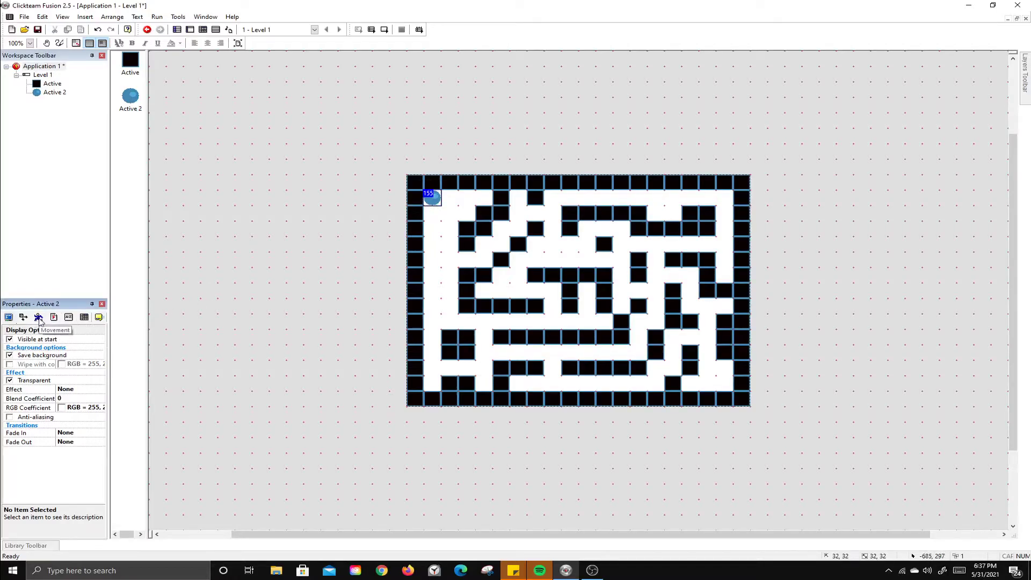
pyautogui.click(39, 317)
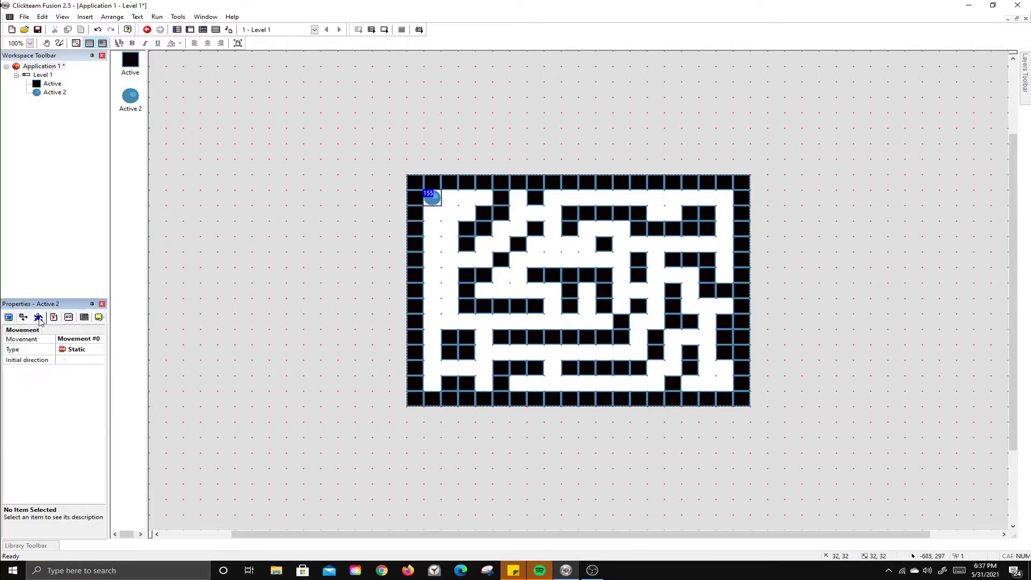
pyautogui.click(77, 350)
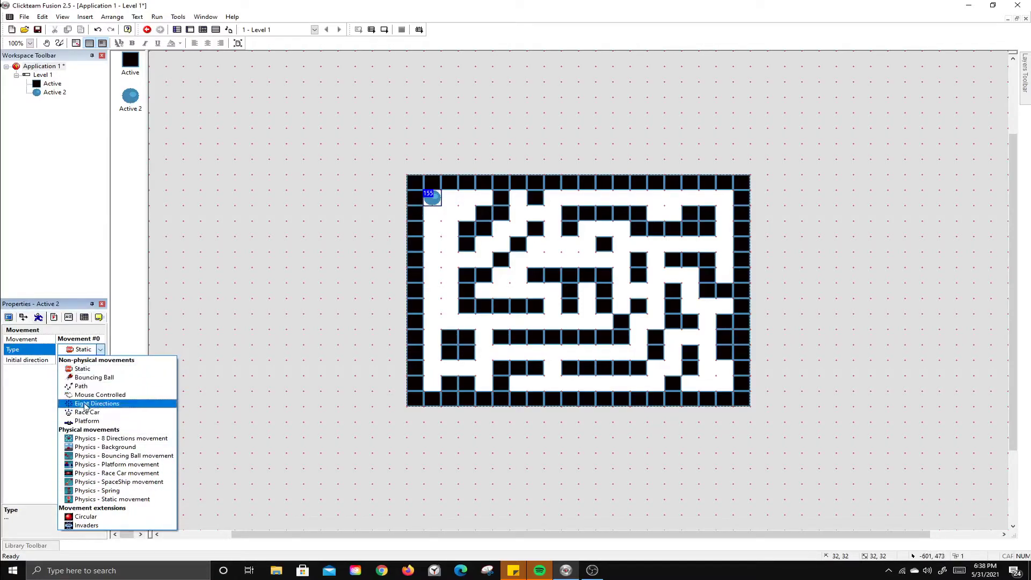
pyautogui.click(93, 404)
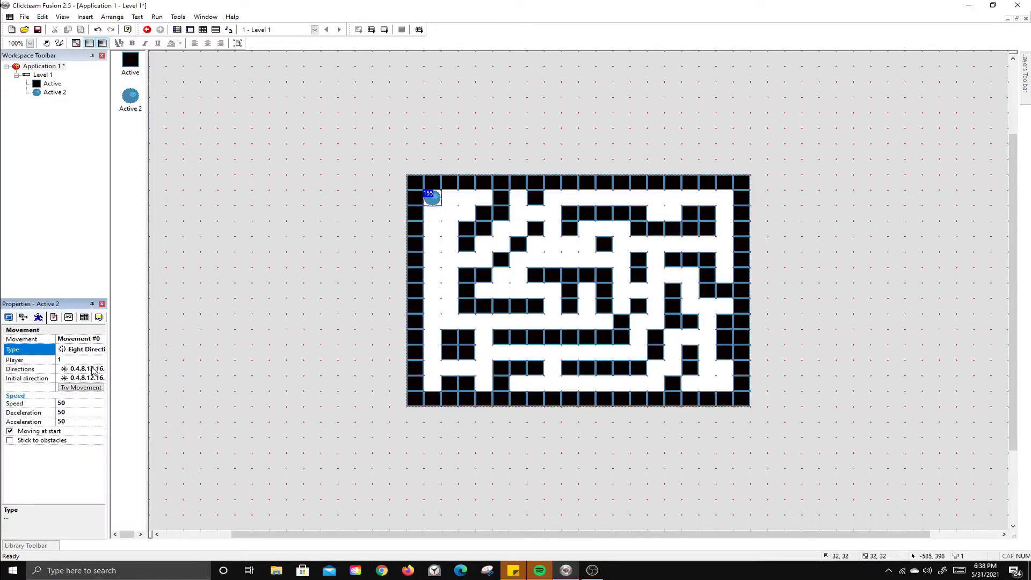
# Step: Clear the ball's allowed movement directions and re-enable all eight
pyautogui.click(93, 369)
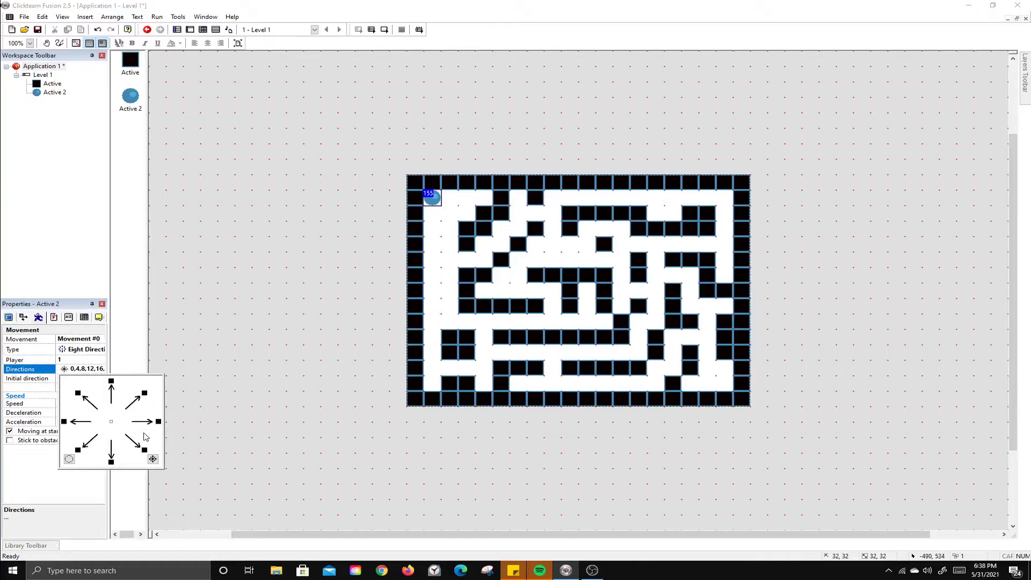
pyautogui.click(70, 460)
pyautogui.click(153, 459)
pyautogui.click(190, 393)
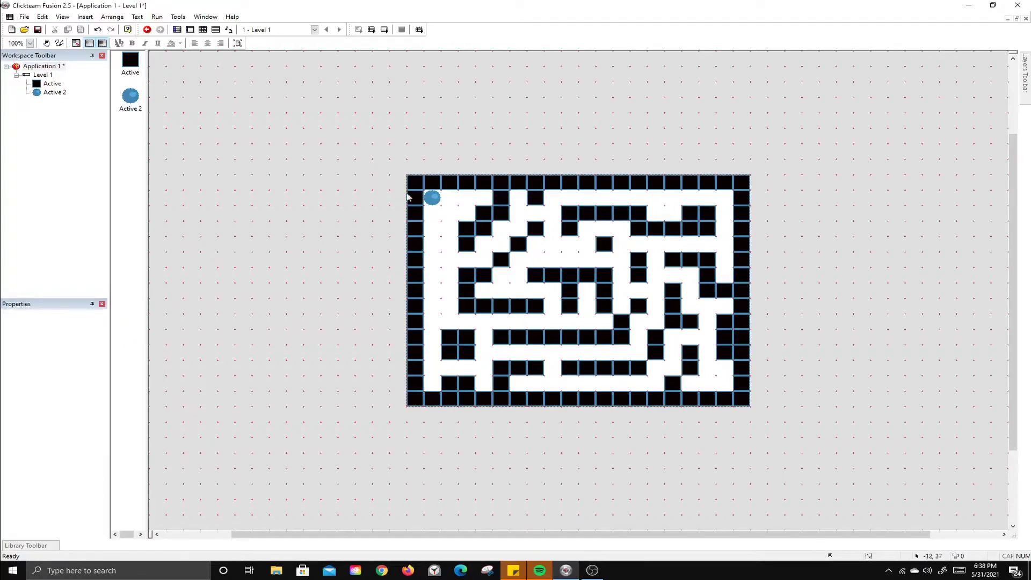
# Step: Run the current frame, steer the ball around the maze to test its eight-direction movement, and close the preview
pyautogui.click(435, 198)
pyautogui.click(384, 29)
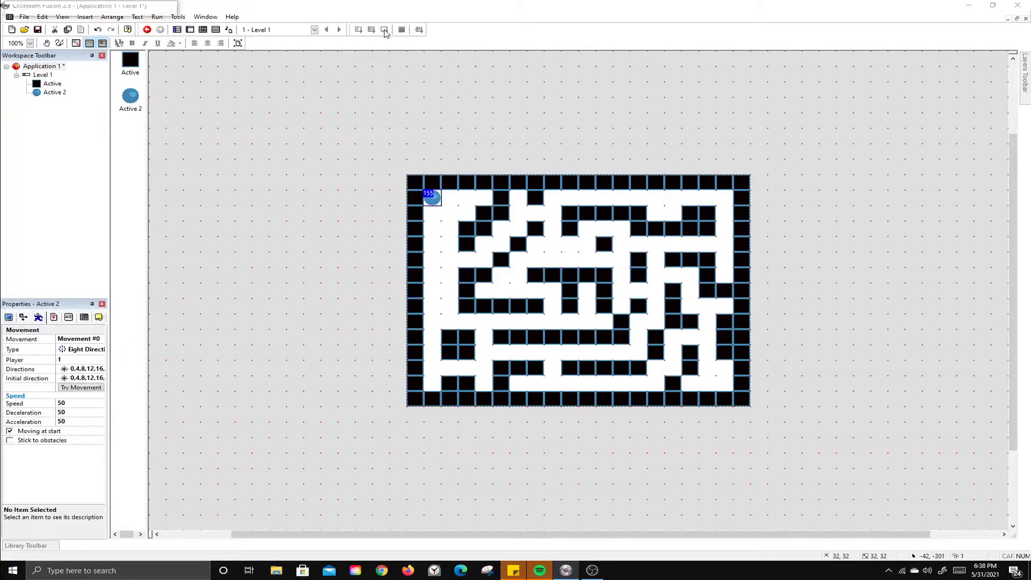
pyautogui.press('Down')
pyautogui.press('Right')
pyautogui.press('Left')
pyautogui.press('Up')
pyautogui.press('Right')
pyautogui.press('Down')
pyautogui.press('Left')
pyautogui.press('Up')
pyautogui.press('Right')
pyautogui.press('Down')
pyautogui.press('Left')
pyautogui.press('Down')
pyautogui.press('Left')
pyautogui.press('Left')
pyautogui.press('Left')
pyautogui.press('Up')
pyautogui.press('Right')
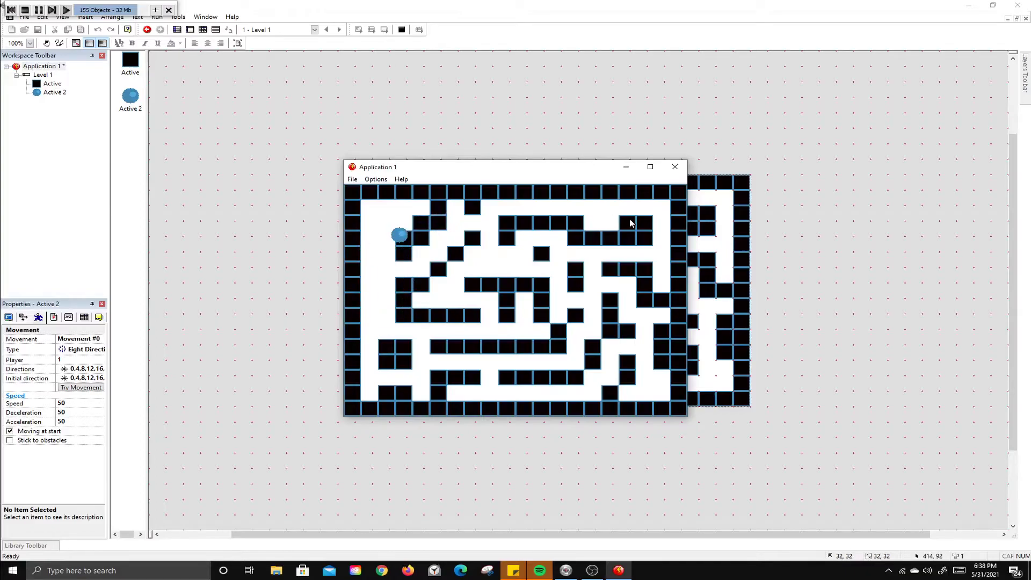
pyautogui.click(675, 166)
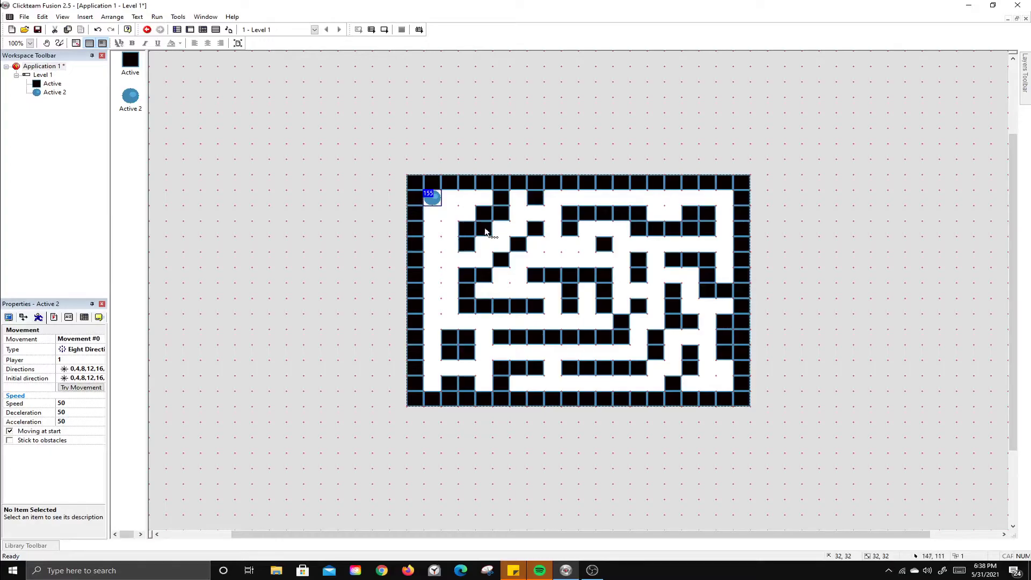
# Step: Duplicate a wall square upward beside the ball's start, and copy the resulting three-square column to thicken both blocks along the maze's left corridor
pyautogui.click(465, 227)
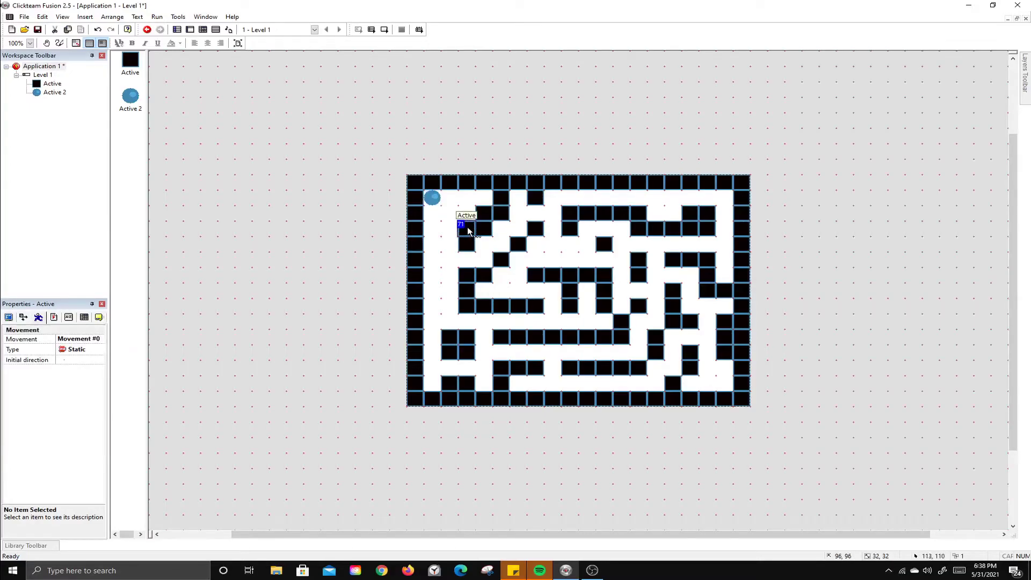
pyautogui.moveTo(467, 229); pyautogui.dragTo(468, 220)
pyautogui.moveTo(449, 260); pyautogui.dragTo(479, 203)
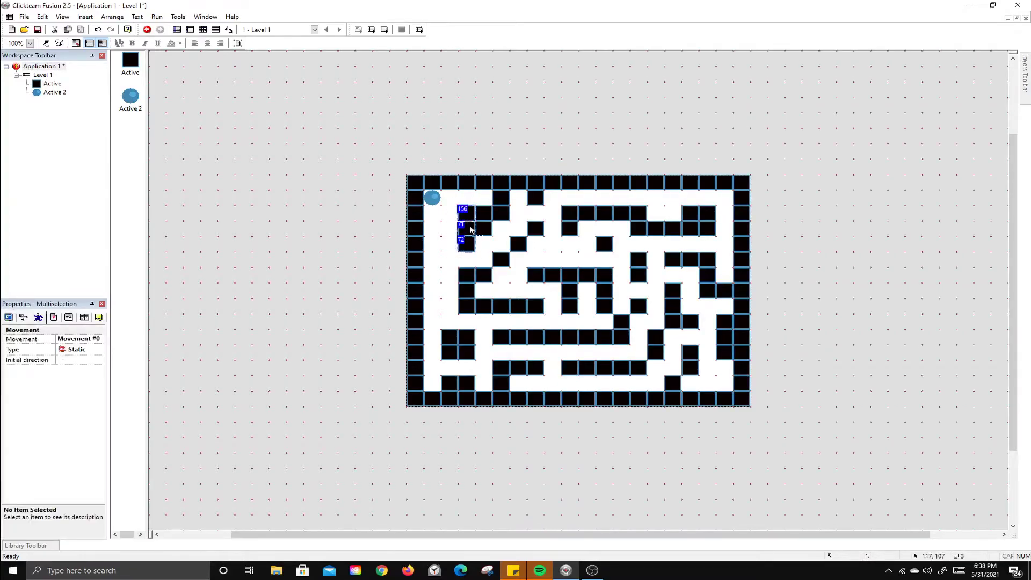
pyautogui.keyDown('ctrl'); pyautogui.moveTo(470, 243); pyautogui.dragTo(452, 306); pyautogui.keyUp('ctrl')
pyautogui.moveTo(453, 248)
pyautogui.keyDown('ctrl'); pyautogui.mouseDown()
pyautogui.moveTo(452, 293)
pyautogui.moveTo(452, 232)
pyautogui.moveTo(454, 262)
pyautogui.mouseUp(); pyautogui.keyUp('ctrl')
pyautogui.press('Delete')
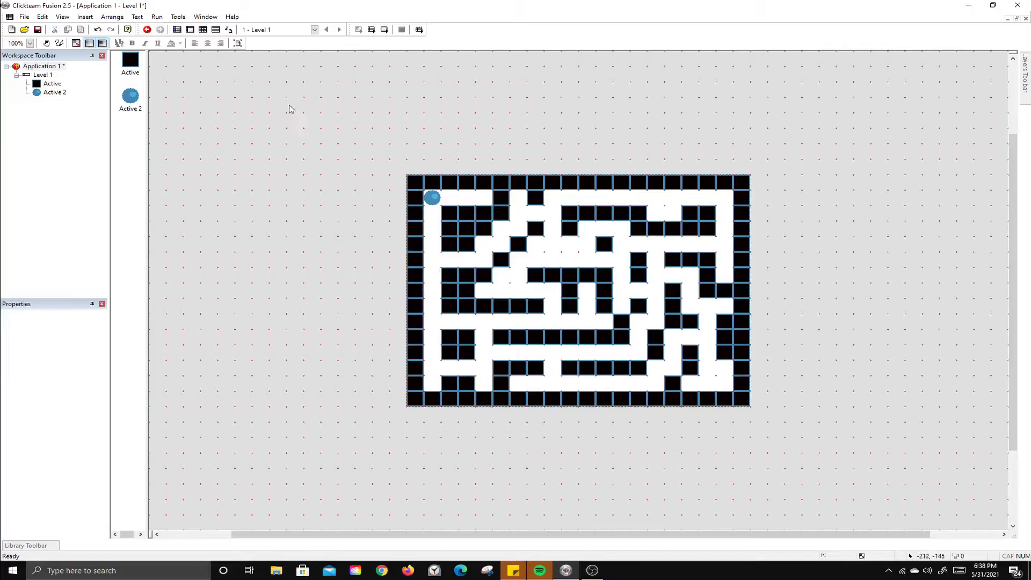
# Step: In the event editor, add a condition for a collision between the blue ball and the black Active square
pyautogui.click(203, 30)
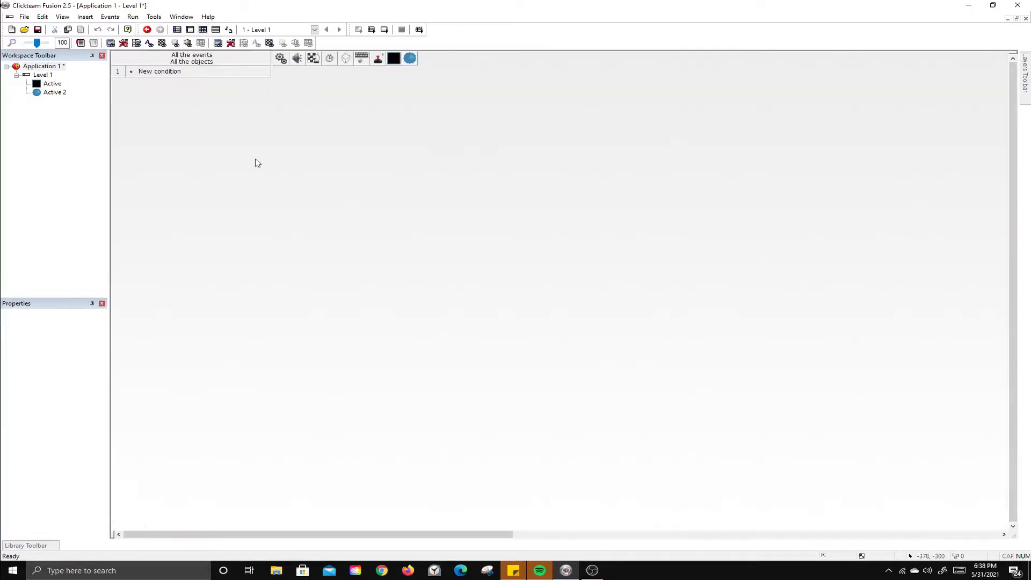
pyautogui.click(162, 73)
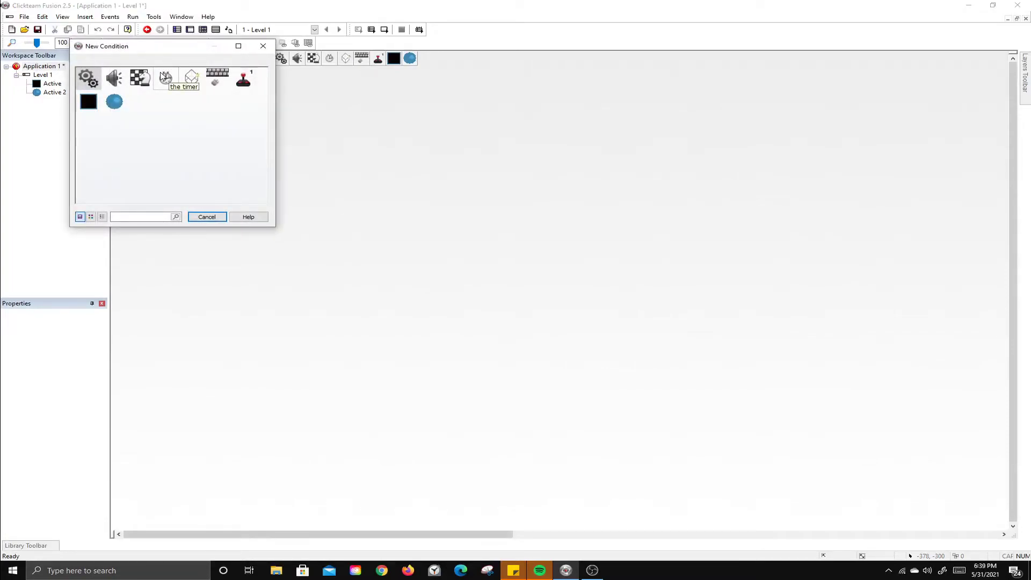
pyautogui.click(114, 103)
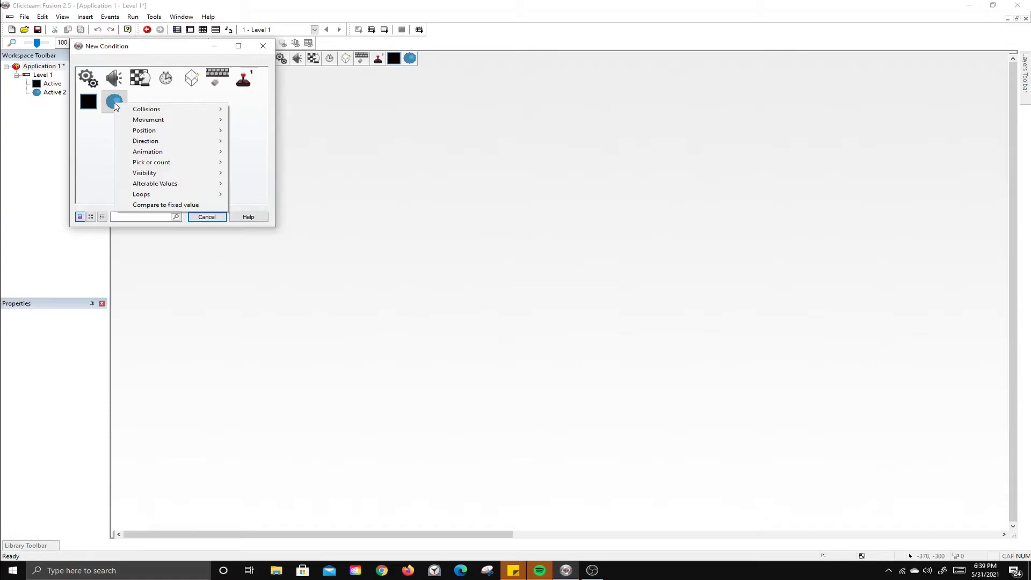
pyautogui.moveTo(139, 113)
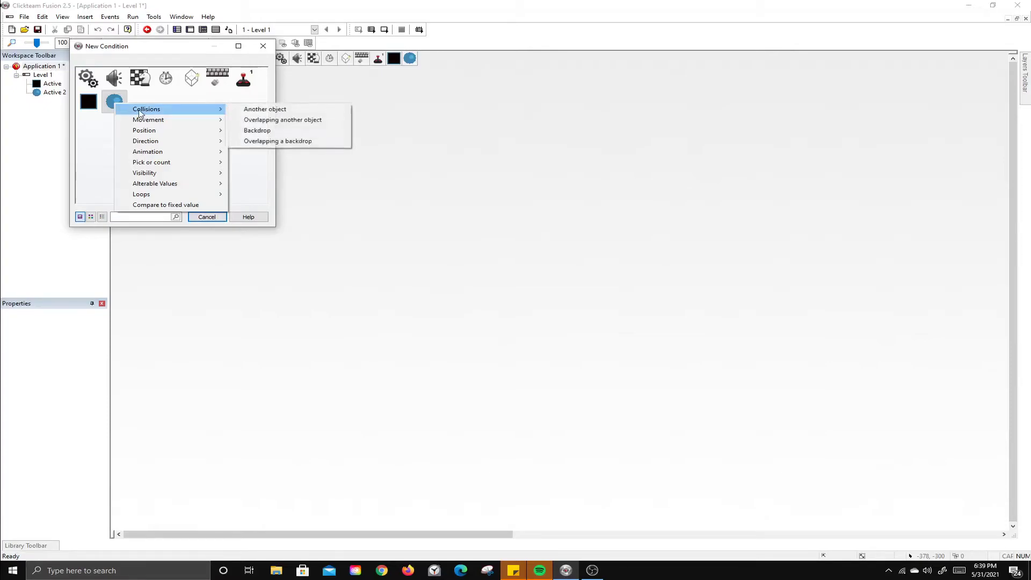
pyautogui.click(258, 110)
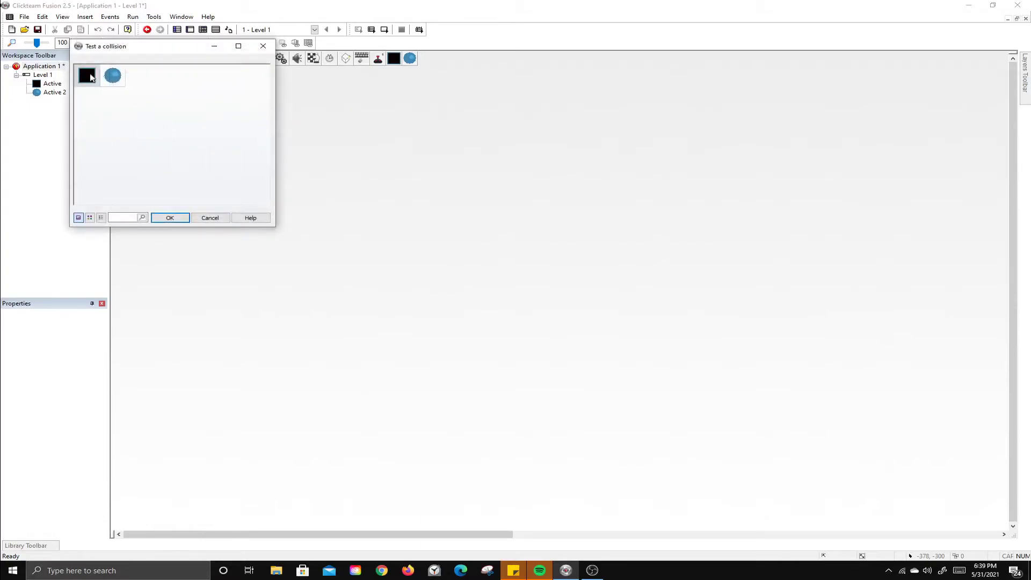
pyautogui.click(169, 217)
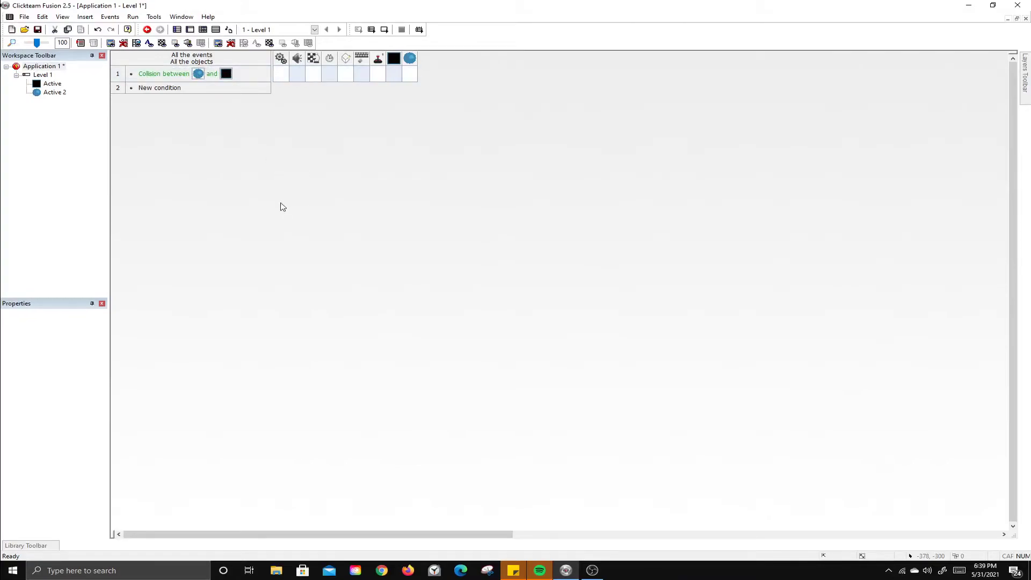
# Step: Add a Stop movement action for the ball to the collision event
pyautogui.click(411, 75)
pyautogui.moveTo(447, 83)
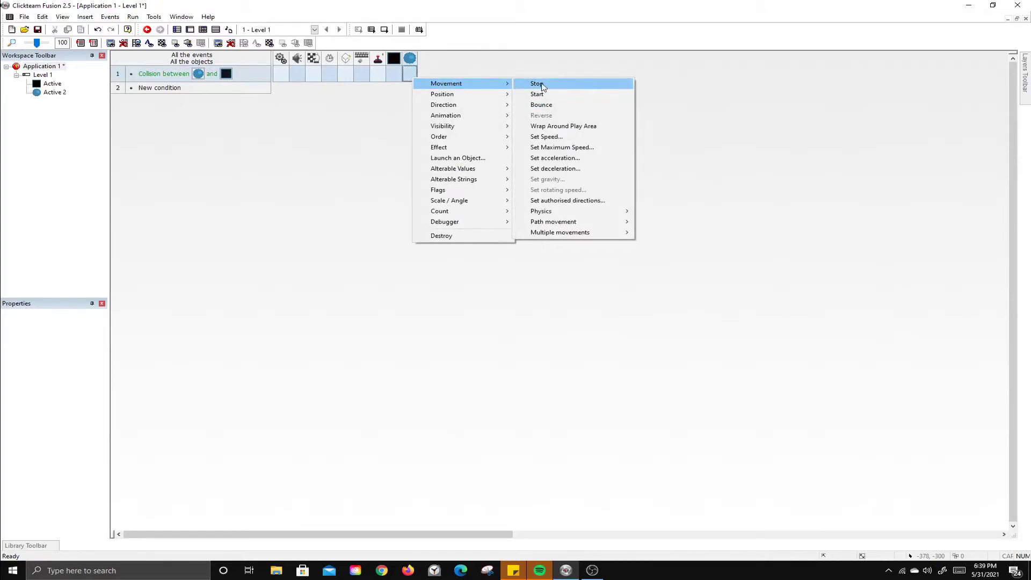
pyautogui.click(537, 84)
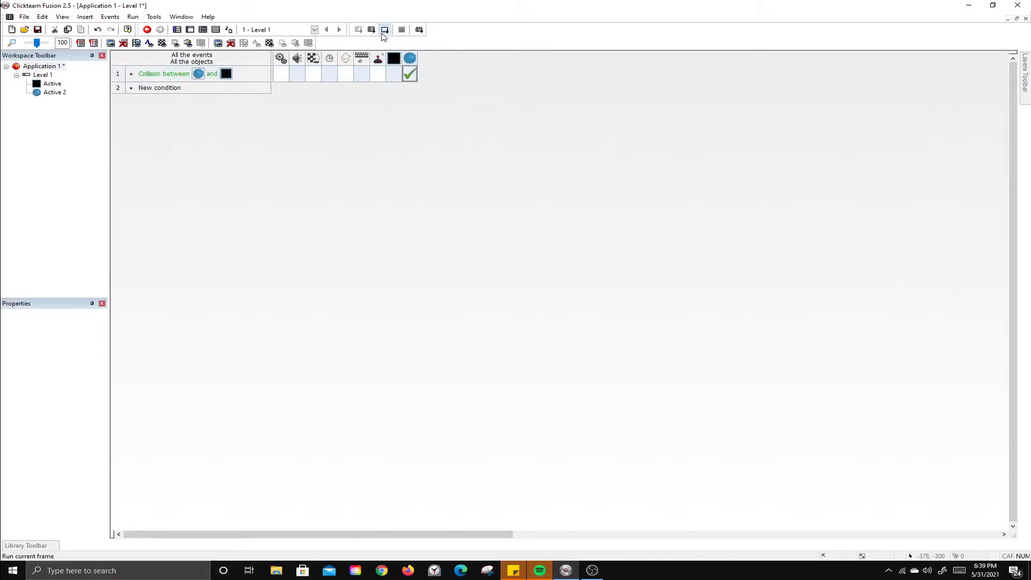
# Step: Run the current frame, steer the ball against the maze walls to test the collisions, and close the preview
pyautogui.click(383, 31)
pyautogui.press('Right')
pyautogui.press('Left')
pyautogui.press('Down')
pyautogui.press('Right')
pyautogui.press('Left')
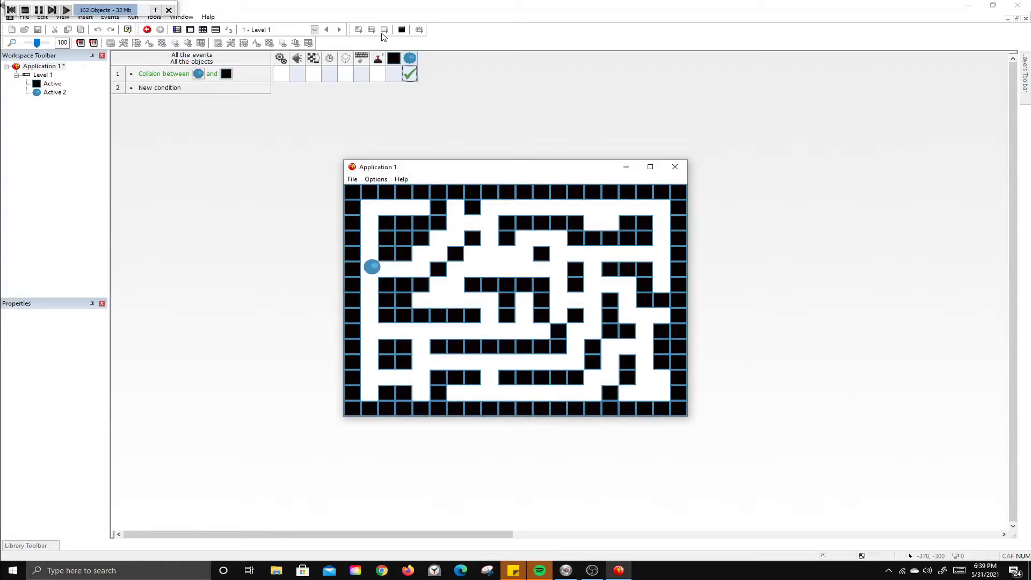
pyautogui.press('Right')
pyautogui.press('Left')
pyautogui.press('Right')
pyautogui.press('Up')
pyautogui.press('Right')
pyautogui.press('Up')
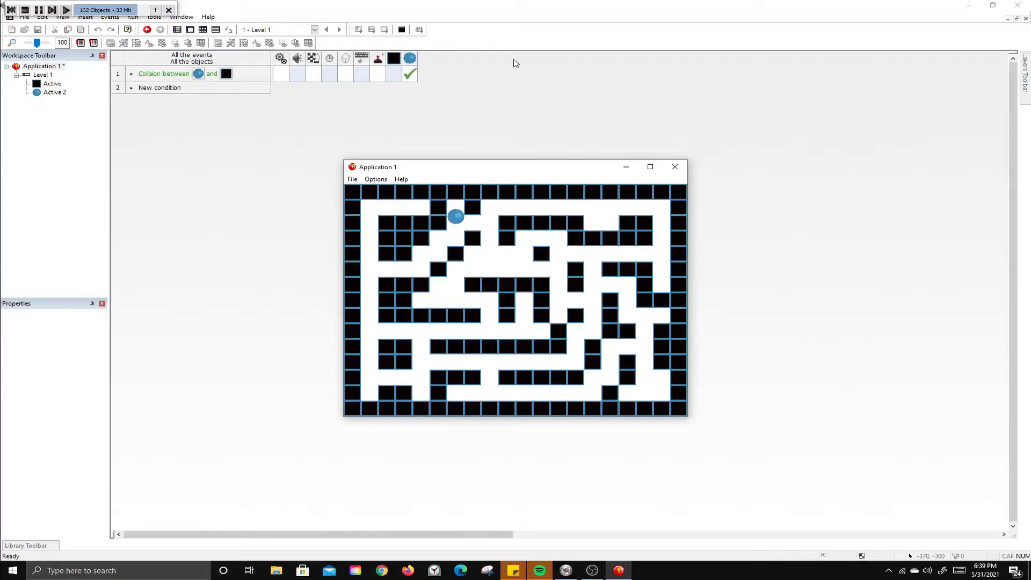
pyautogui.click(685, 173)
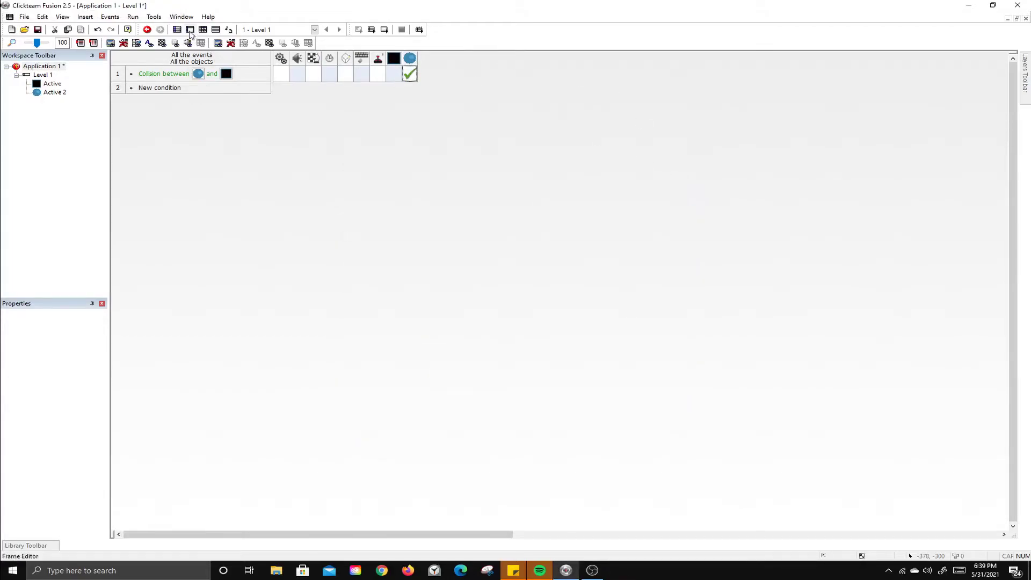
# Step: Back in the frame editor, shrink the ball's image slightly, centre it on its canvas, and save it
pyautogui.hotkey('ctrl', 'm')
pyautogui.doubleClick(433, 198)
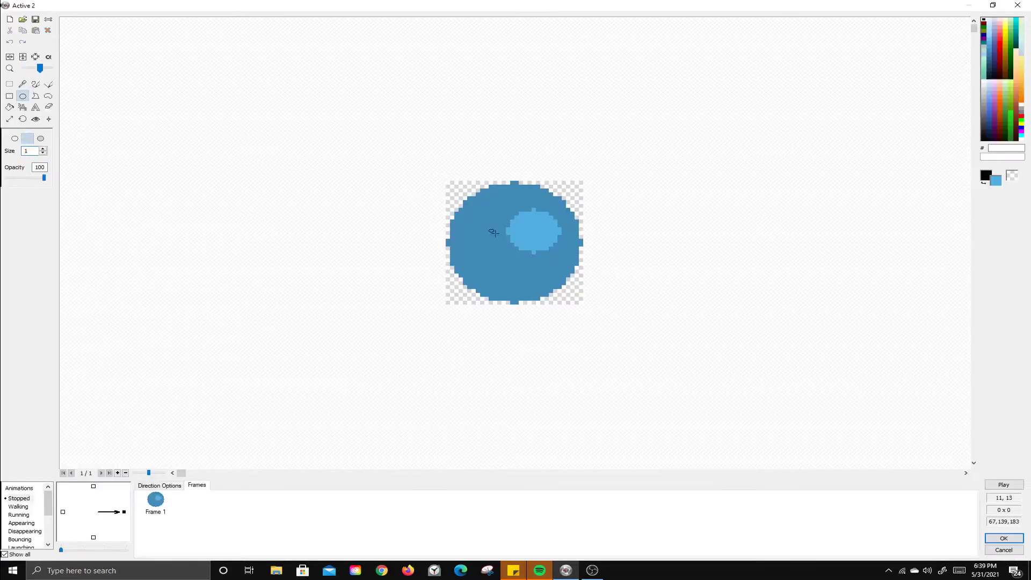
pyautogui.click(9, 85)
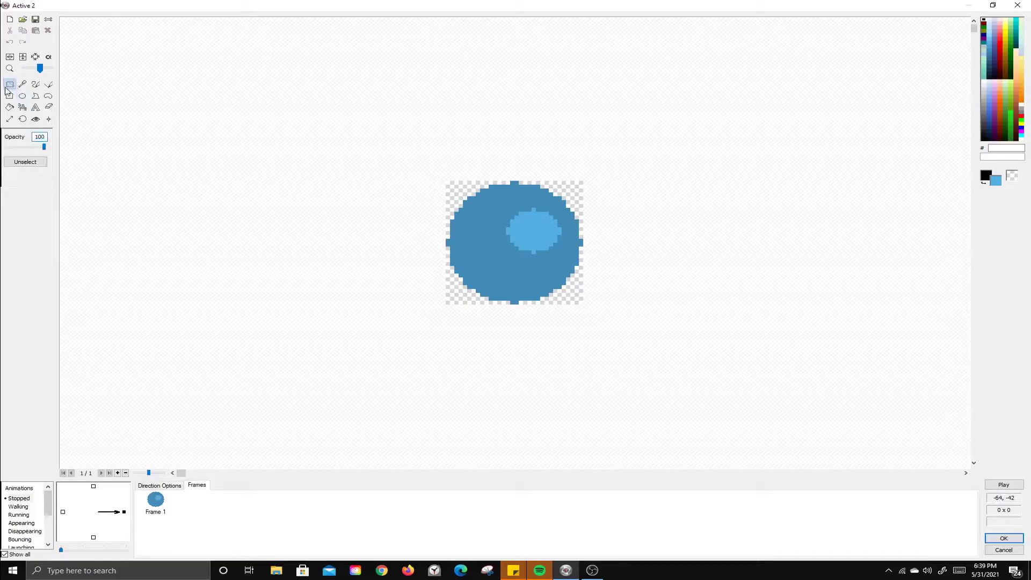
pyautogui.moveTo(403, 151); pyautogui.dragTo(651, 328)
pyautogui.moveTo(587, 178); pyautogui.dragTo(577, 182)
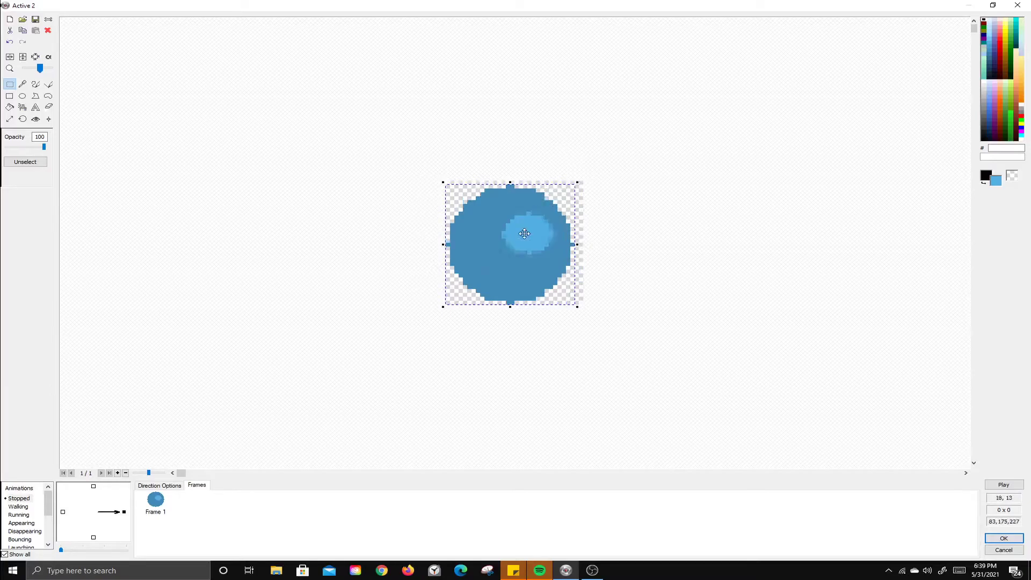
pyautogui.moveTo(527, 233); pyautogui.dragTo(530, 233)
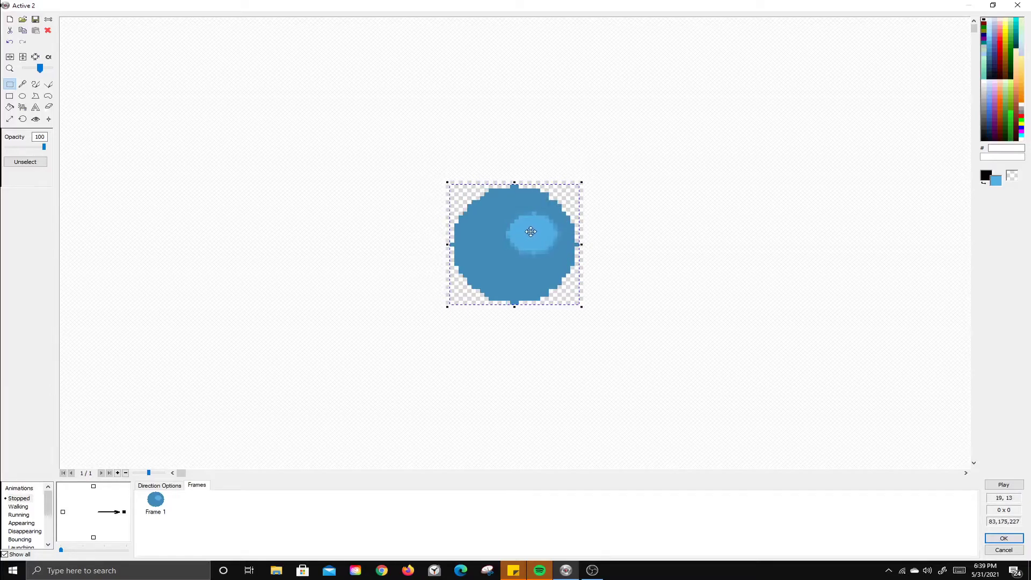
pyautogui.moveTo(515, 183); pyautogui.dragTo(518, 206)
pyautogui.click(637, 243)
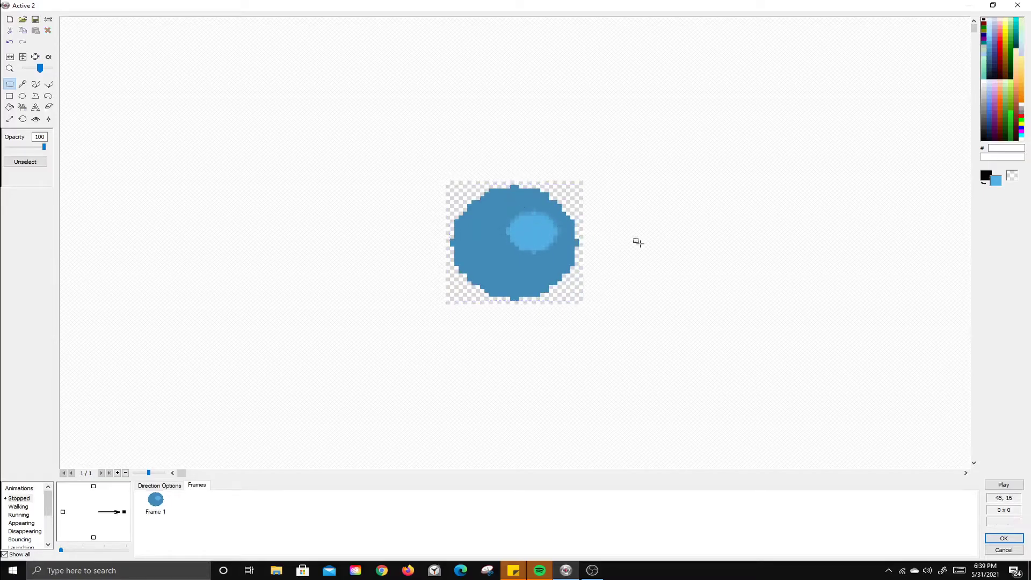
pyautogui.click(1003, 538)
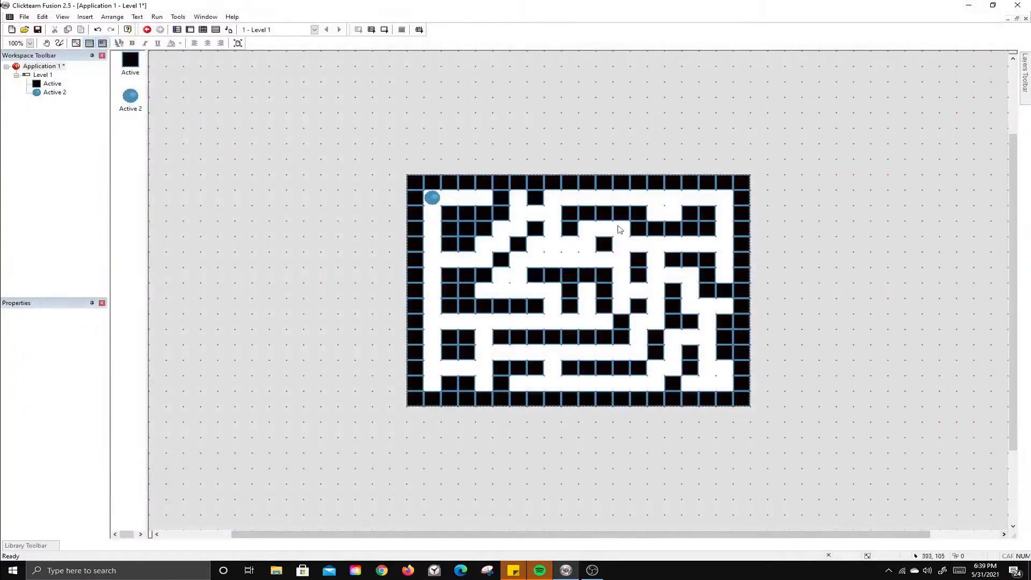
# Step: Run the game, steer the smaller ball through the maze corridors, and close the preview
pyautogui.click(371, 29)
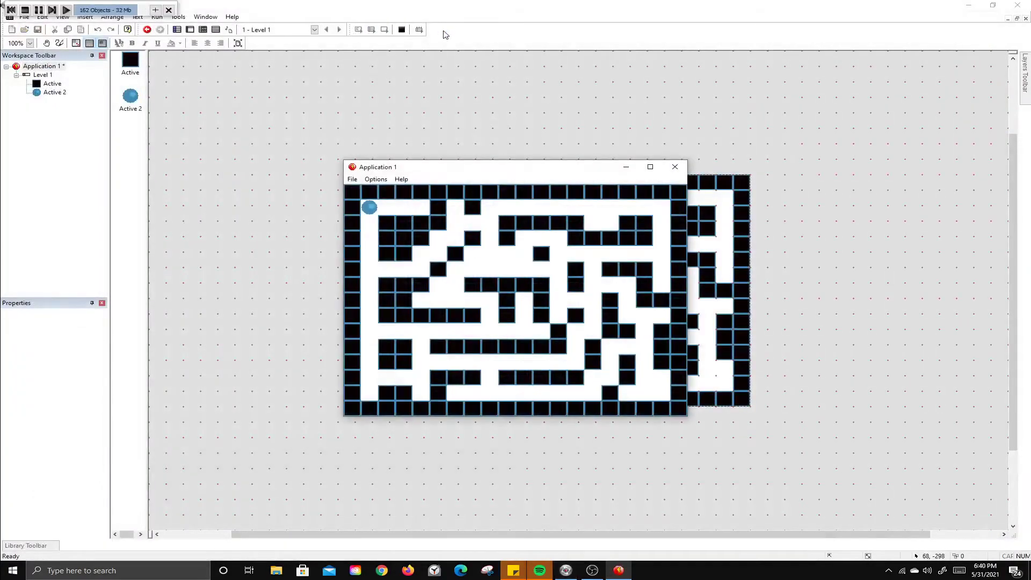
pyautogui.press('Down')
pyautogui.press('Right')
pyautogui.press('Up')
pyautogui.press('Right')
pyautogui.press('Up')
pyautogui.press('Right')
pyautogui.press('Down')
pyautogui.press('Left')
pyautogui.press('Down')
pyautogui.press('Left')
pyautogui.press('Right')
pyautogui.press('Down')
pyautogui.press('Left')
pyautogui.click(675, 167)
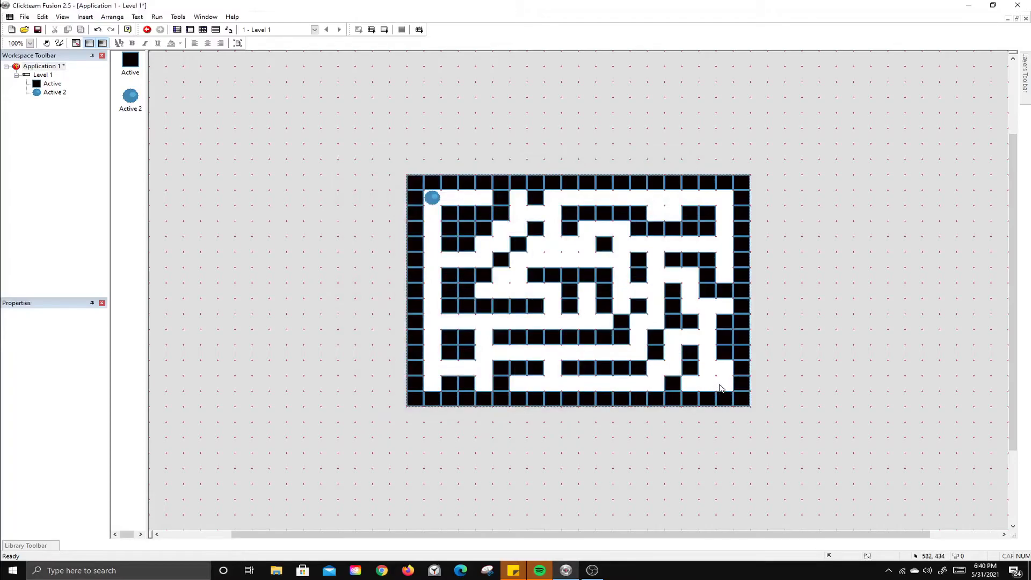
# Step: Insert a new Active object in the open space near the maze's lower-right corner
pyautogui.rightClick(720, 388)
pyautogui.click(757, 194)
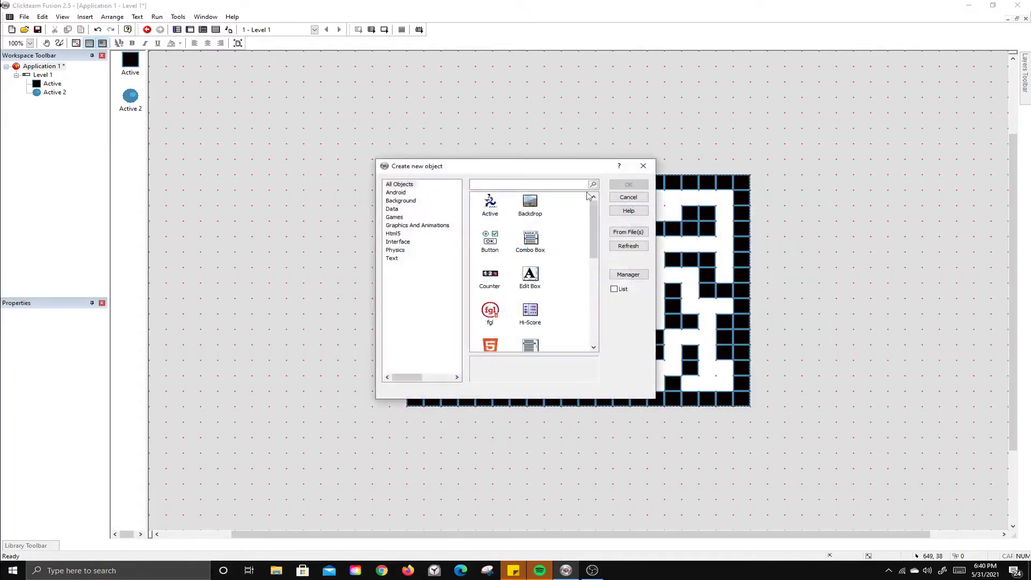
pyautogui.click(485, 204)
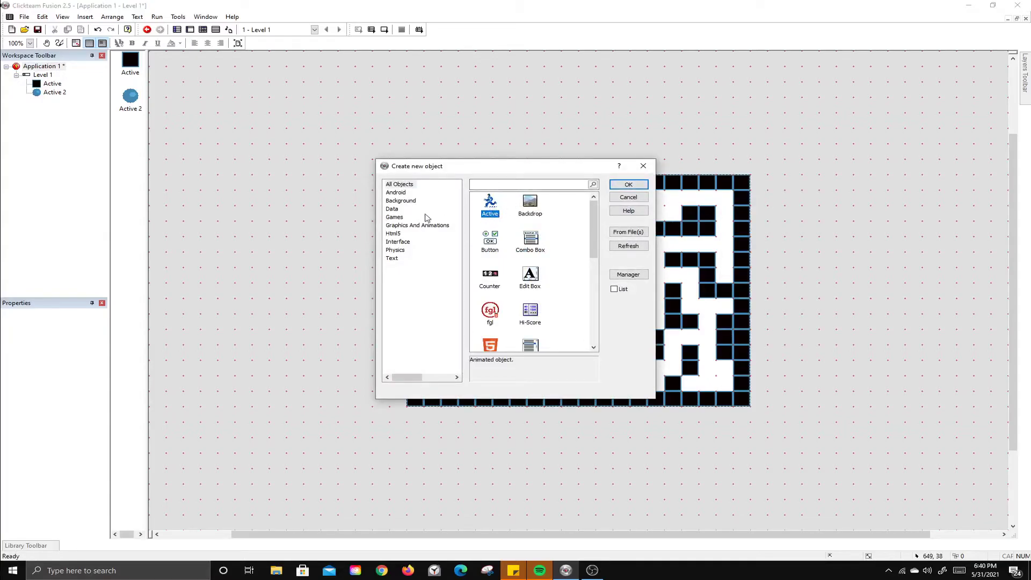
pyautogui.click(398, 218)
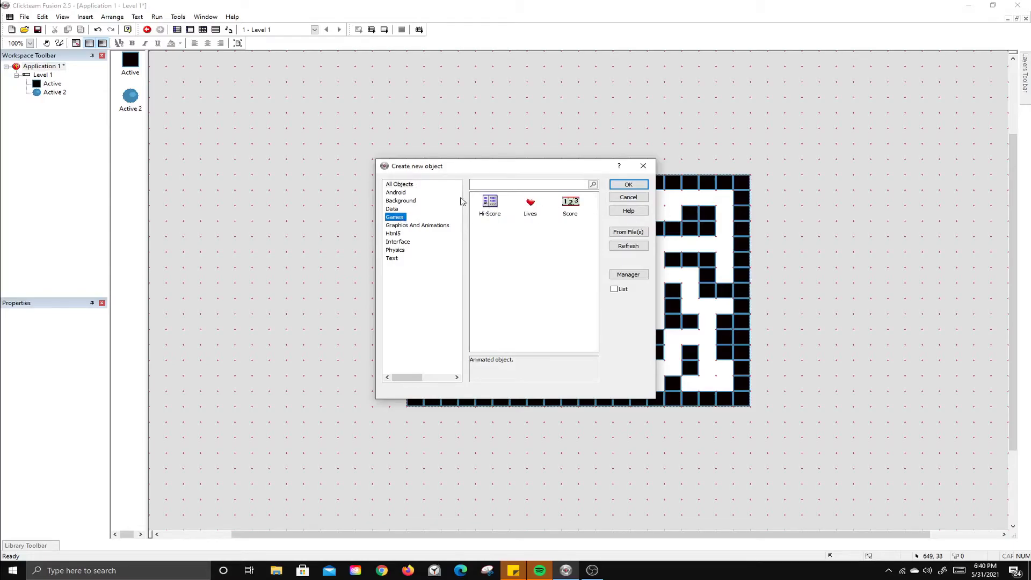
pyautogui.click(401, 185)
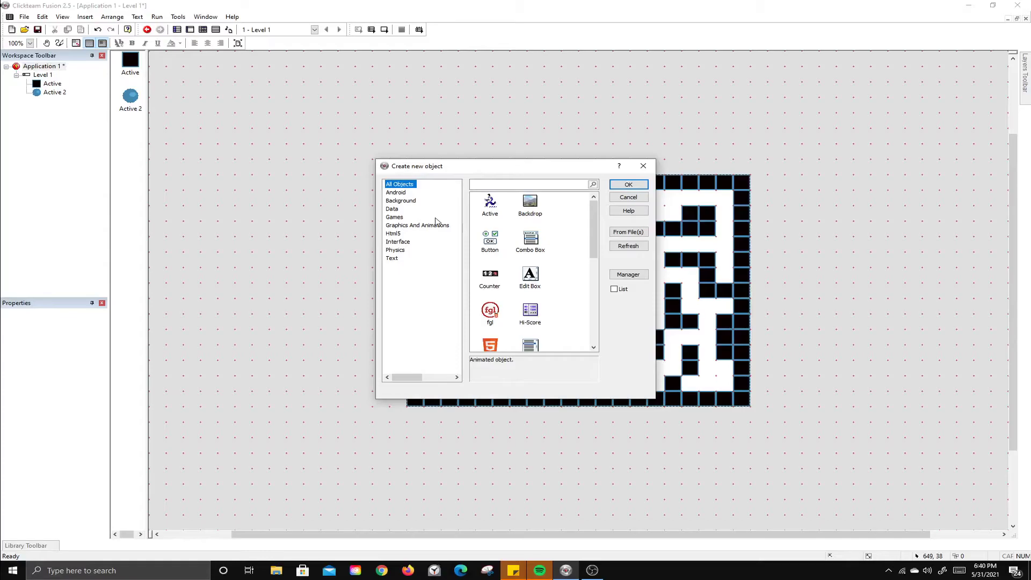
pyautogui.click(490, 204)
pyautogui.click(628, 184)
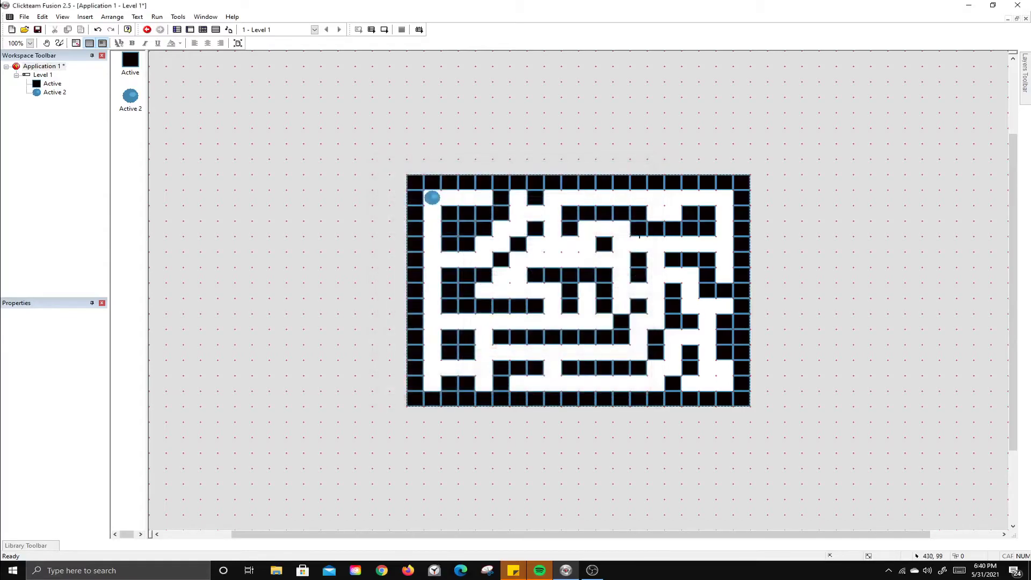
pyautogui.click(717, 376)
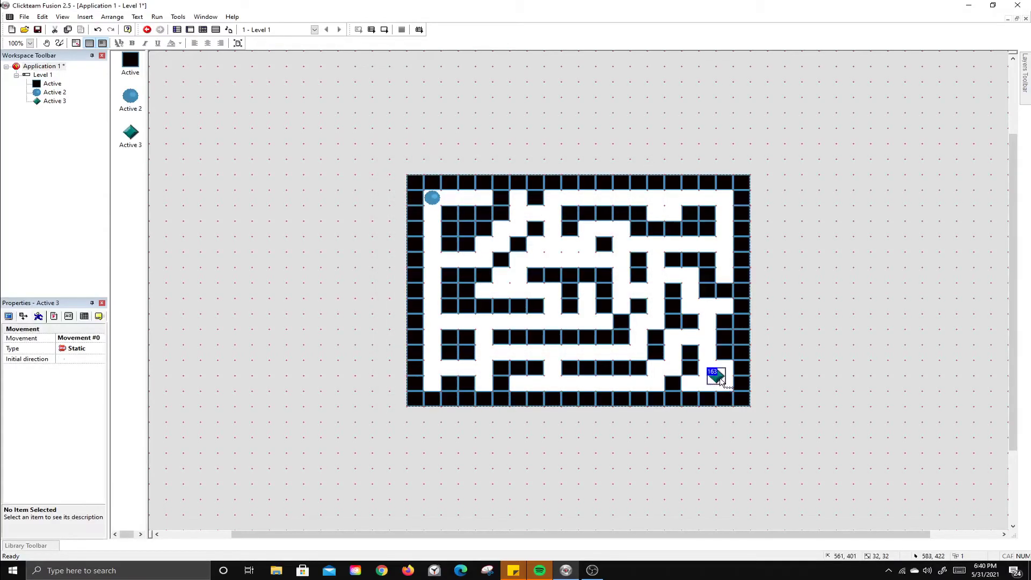
# Step: Clear the new Active object's image and draw a five-pointed star outline with the brush in gold (RGB 207, 179, 7)
pyautogui.doubleClick(719, 379)
pyautogui.click(9, 21)
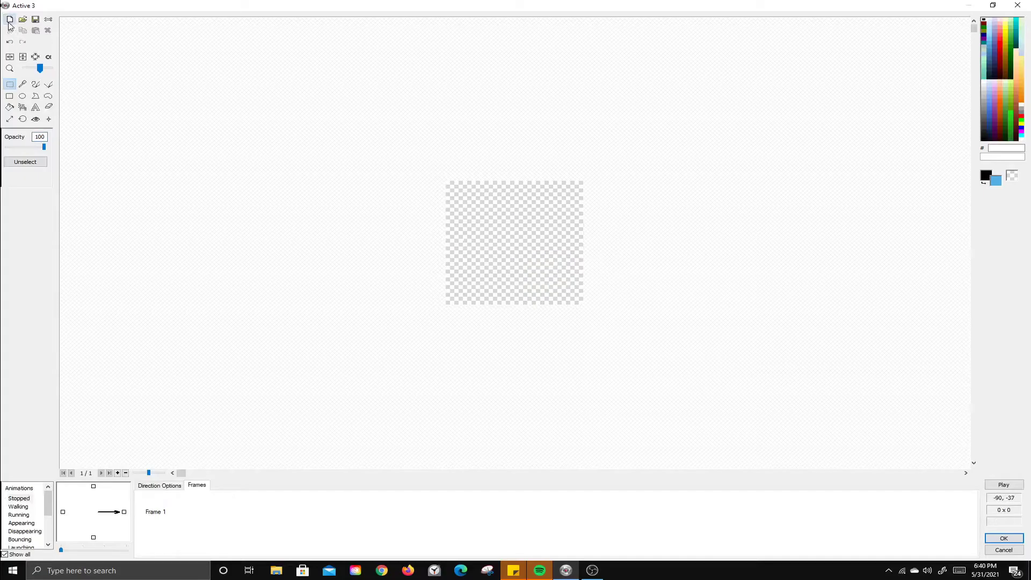
pyautogui.click(1004, 44)
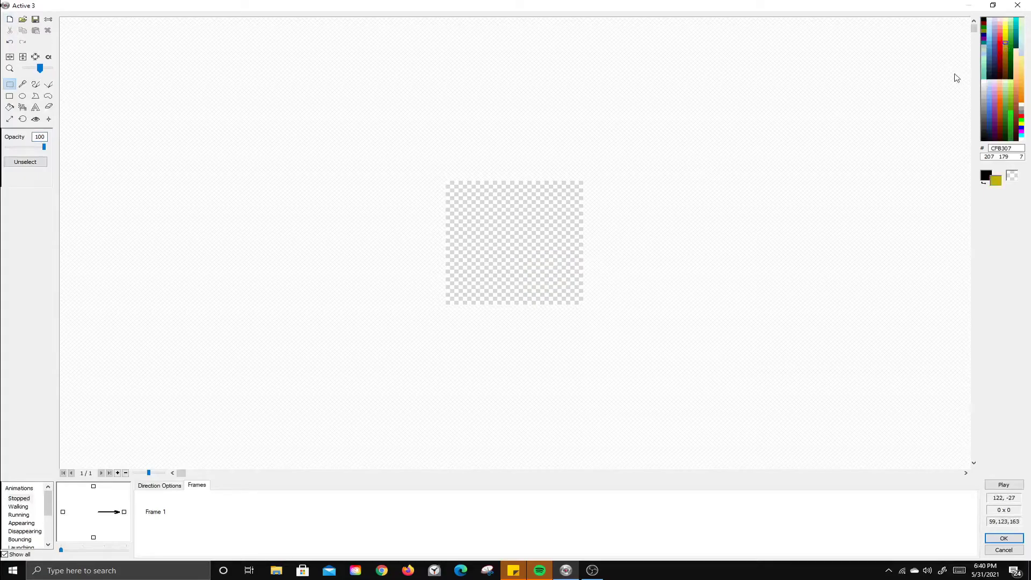
pyautogui.click(36, 85)
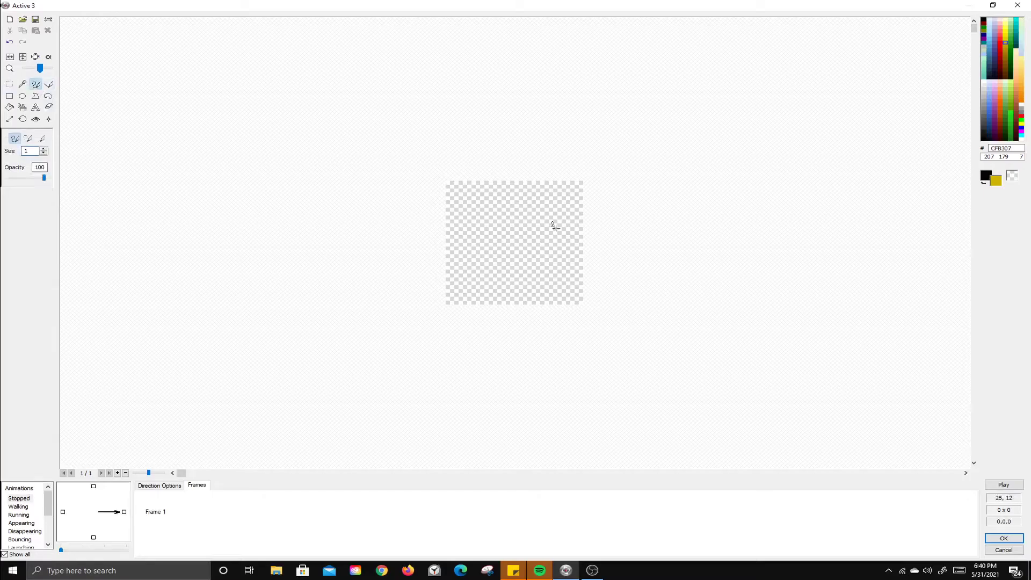
pyautogui.rightClick(508, 184)
pyautogui.moveTo(503, 189)
pyautogui.mouseDown(button='right')
pyautogui.moveTo(461, 290)
pyautogui.moveTo(520, 206)
pyautogui.moveTo(561, 284)
pyautogui.moveTo(447, 229)
pyautogui.moveTo(524, 224)
pyautogui.mouseUp(button='right')
pyautogui.moveTo(576, 223)
pyautogui.mouseDown()
pyautogui.moveTo(523, 242)
pyautogui.moveTo(462, 287)
pyautogui.mouseUp()
# Step: Fill the star's interior with the same gold, save the image, and move the star into the maze's lower-right corner
pyautogui.click(9, 107)
pyautogui.click(509, 212)
pyautogui.click(517, 235)
pyautogui.click(486, 253)
pyautogui.click(483, 232)
pyautogui.click(477, 266)
pyautogui.click(533, 255)
pyautogui.click(550, 229)
pyautogui.click(547, 268)
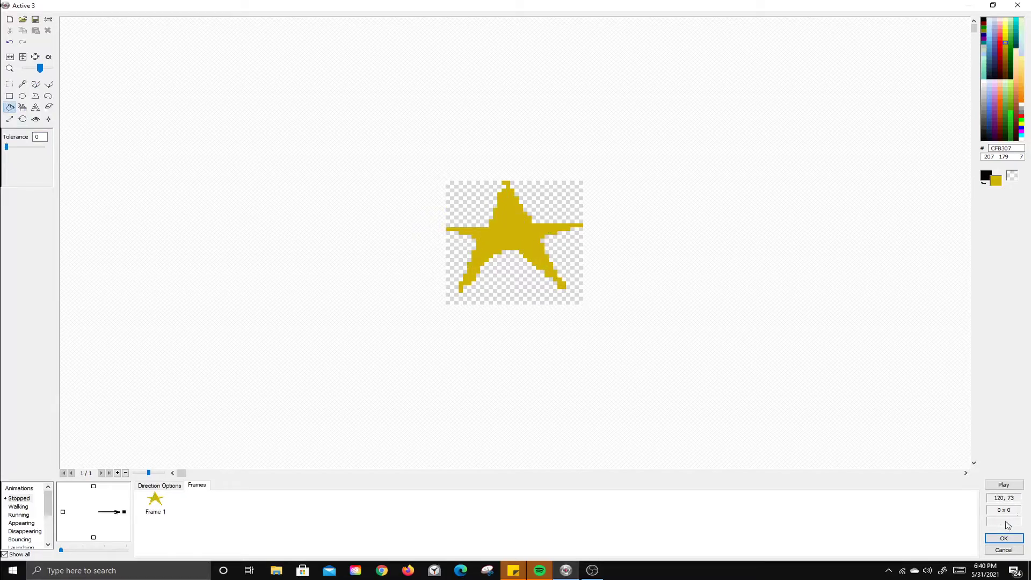
pyautogui.click(1004, 538)
pyautogui.moveTo(719, 379); pyautogui.dragTo(727, 386)
pyautogui.click(780, 382)
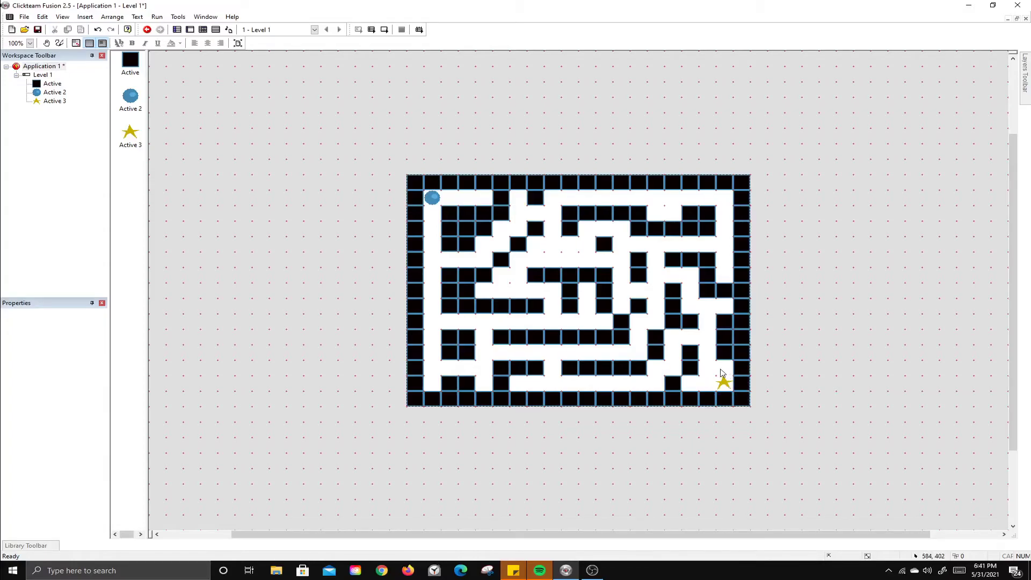
# Step: Add a second frame to the application in the storyboard and open it for editing
pyautogui.click(43, 166)
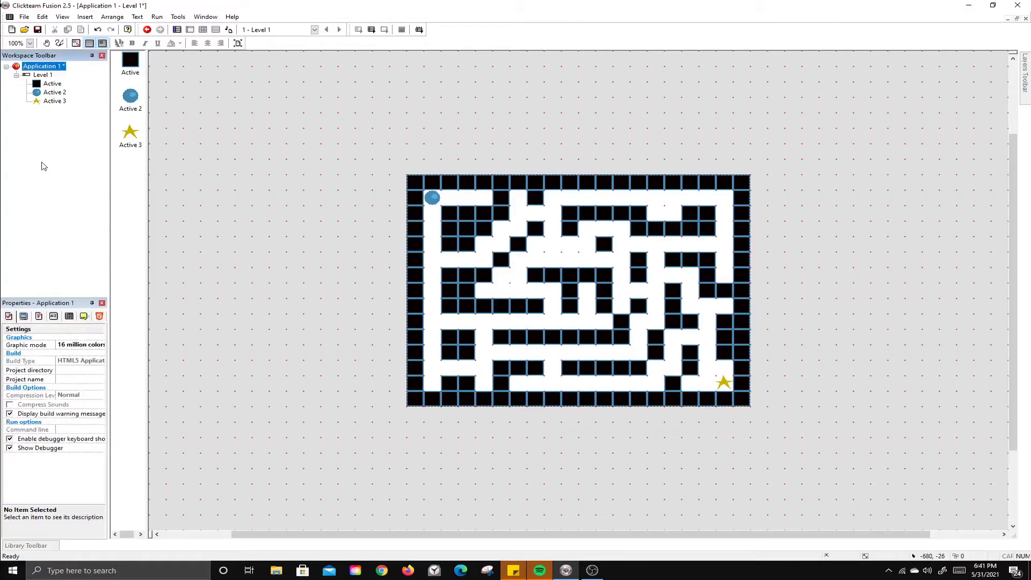
pyautogui.click(37, 75)
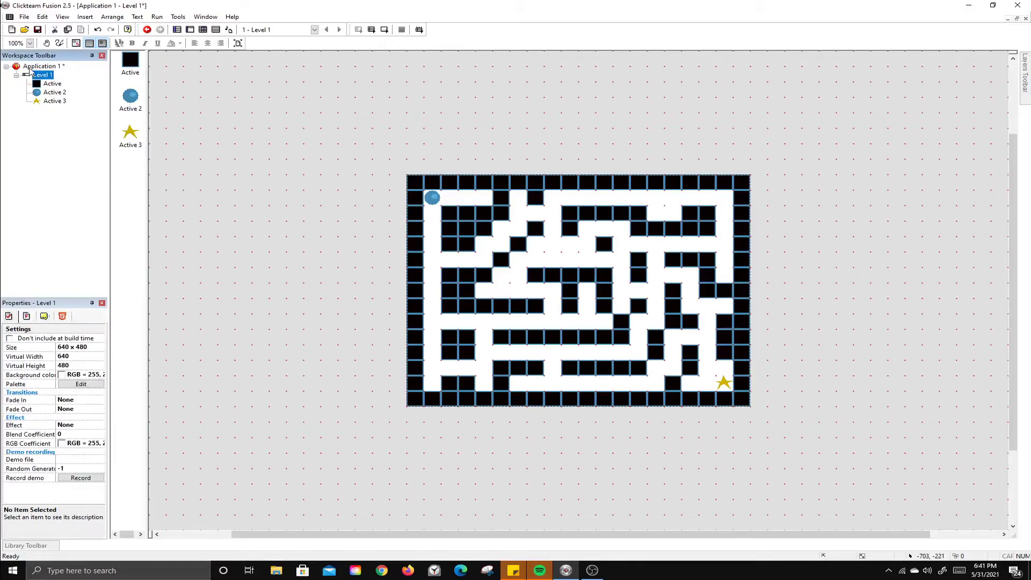
pyautogui.click(33, 69)
pyautogui.doubleClick(33, 69)
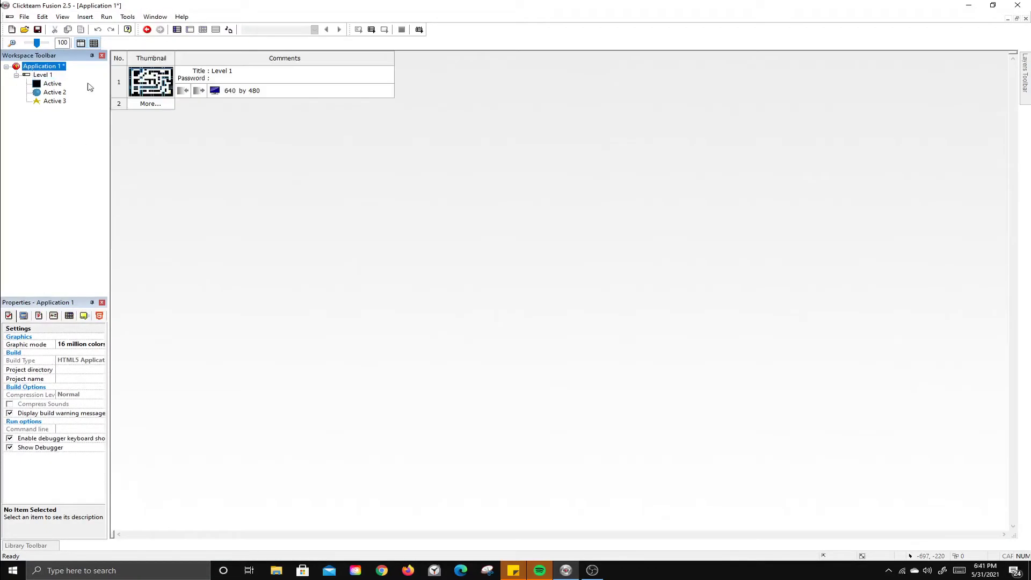
pyautogui.click(119, 104)
pyautogui.doubleClick(152, 115)
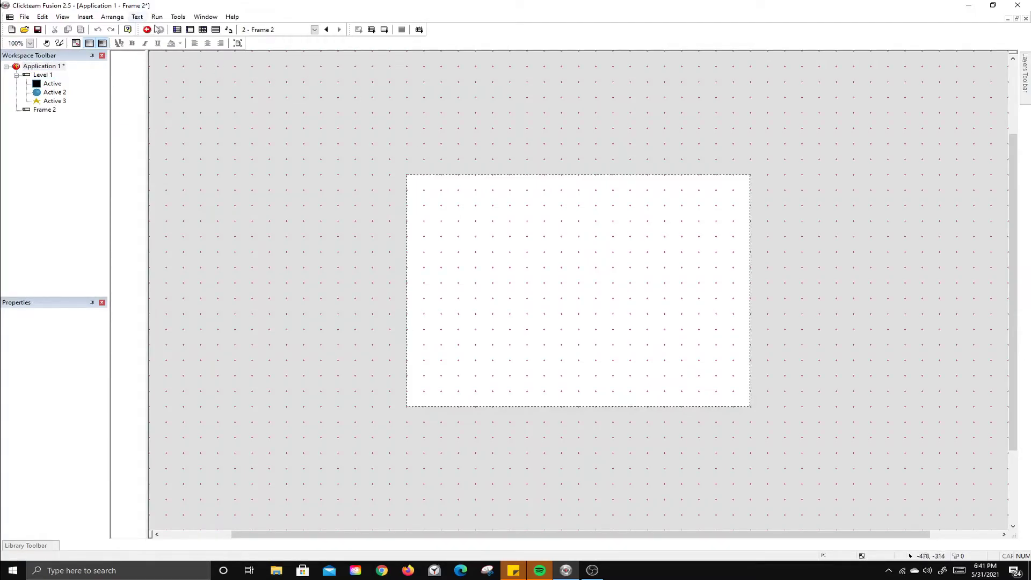
# Step: Insert a String object near the centre of Frame 2
pyautogui.rightClick(535, 226)
pyautogui.click(568, 247)
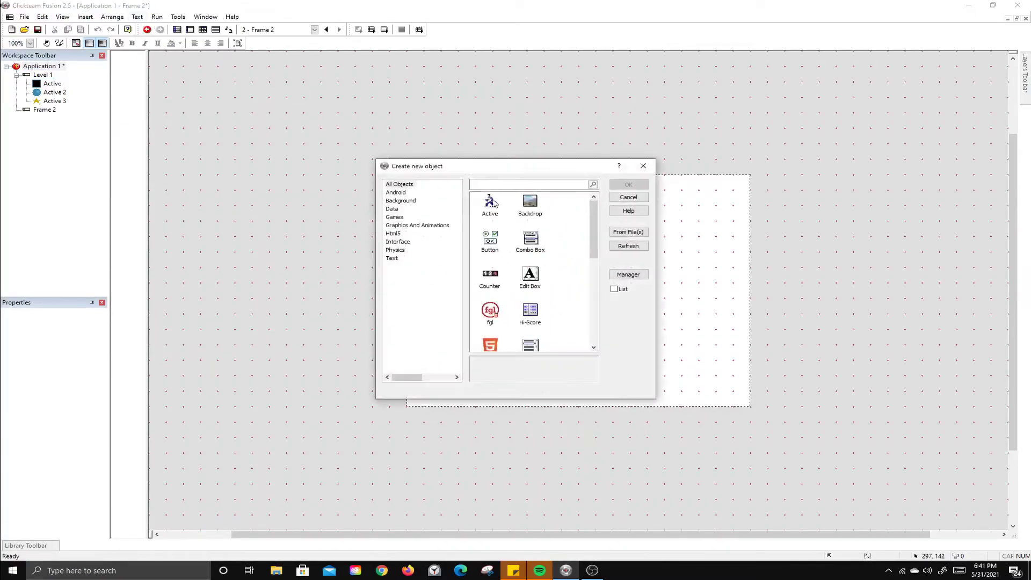
pyautogui.click(505, 185)
pyautogui.write('str')
pyautogui.click(529, 204)
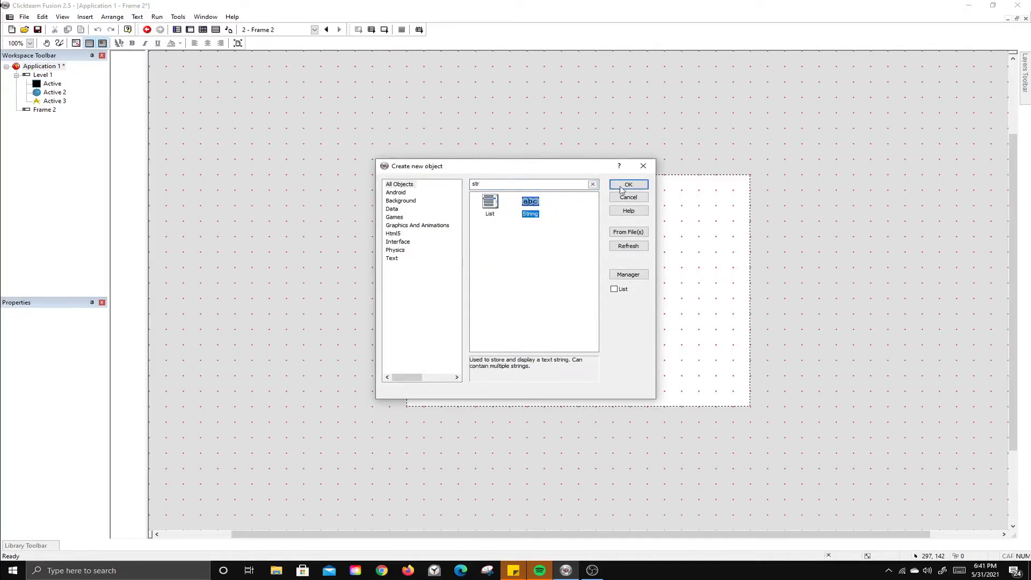
pyautogui.click(628, 184)
pyautogui.click(525, 286)
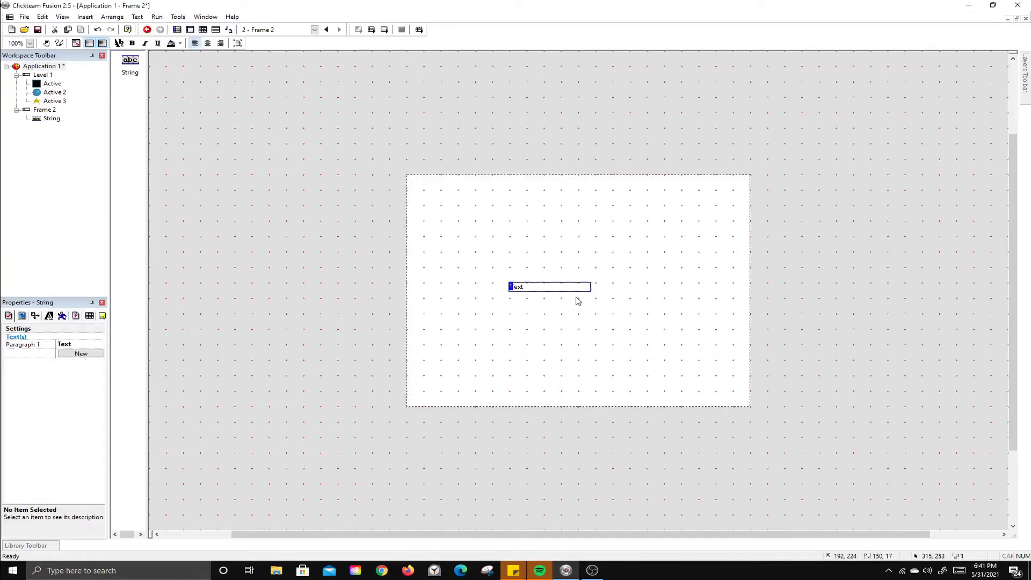
# Step: Replace the String object's text with "You Win!"
pyautogui.doubleClick(518, 286)
pyautogui.moveTo(534, 291); pyautogui.dragTo(499, 295)
pyautogui.write('You Win!')
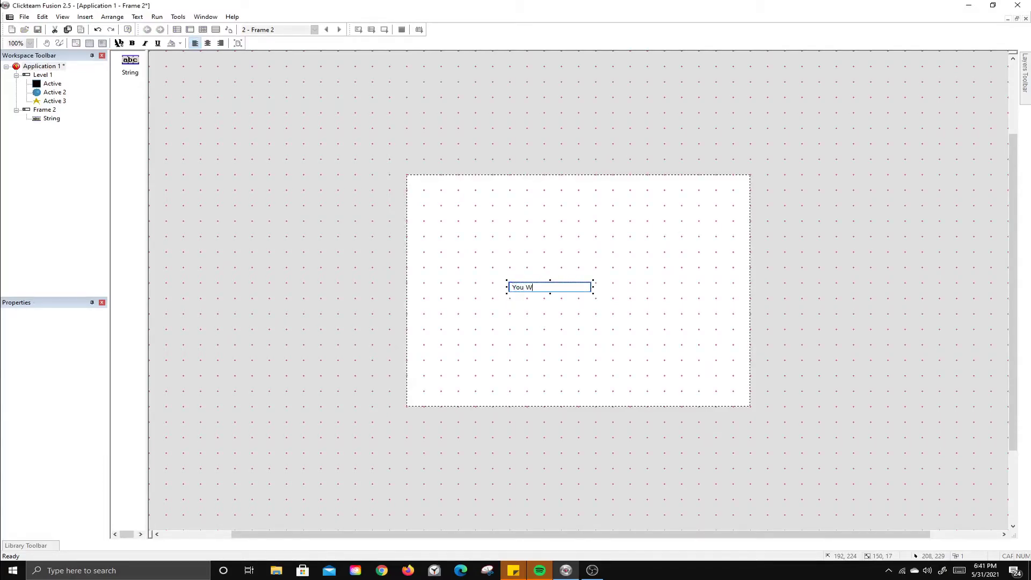
pyautogui.click(539, 365)
# Step: Select the "You Win!" string and open its font settings
pyautogui.click(534, 290)
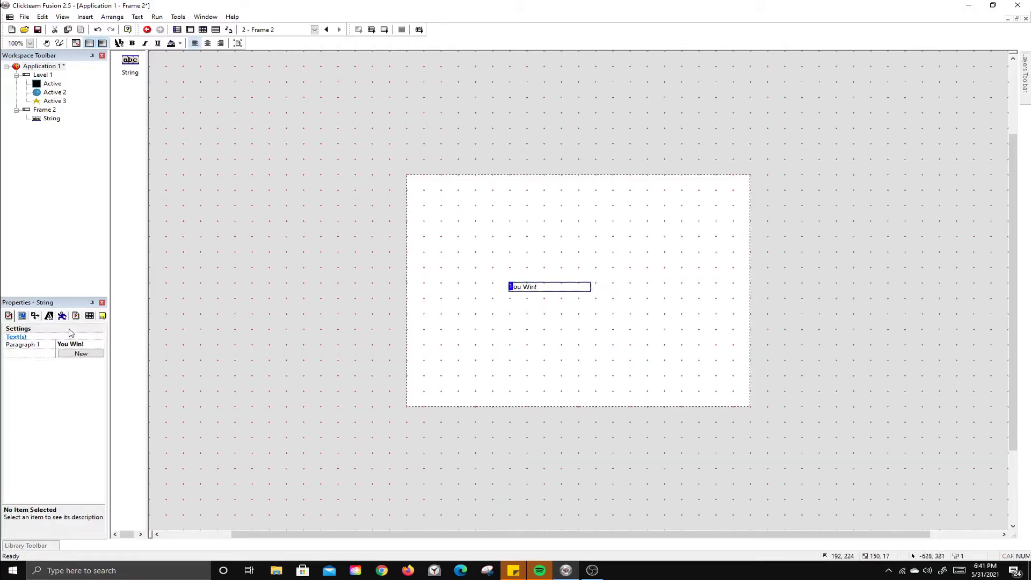
pyautogui.click(50, 316)
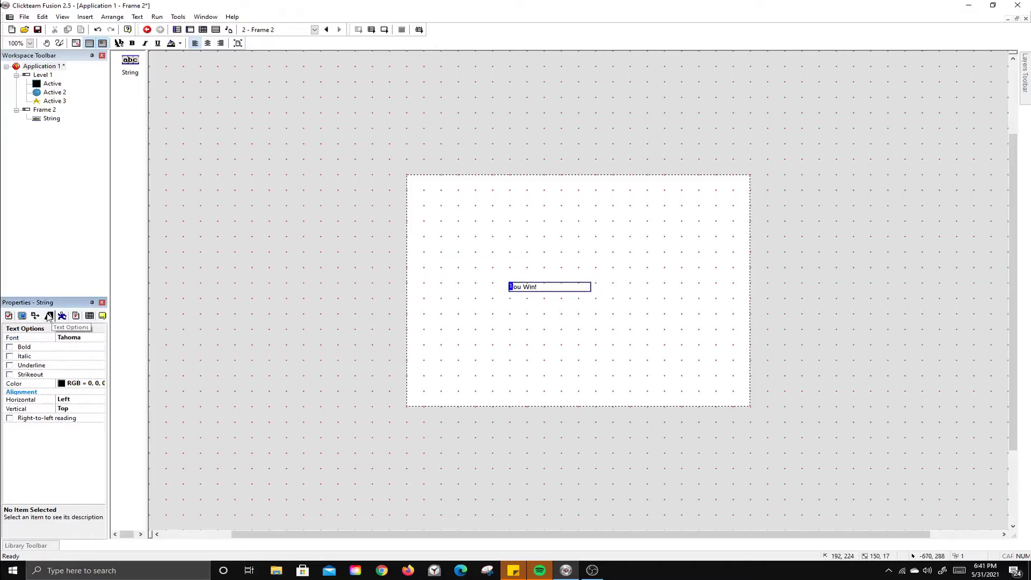
pyautogui.click(69, 337)
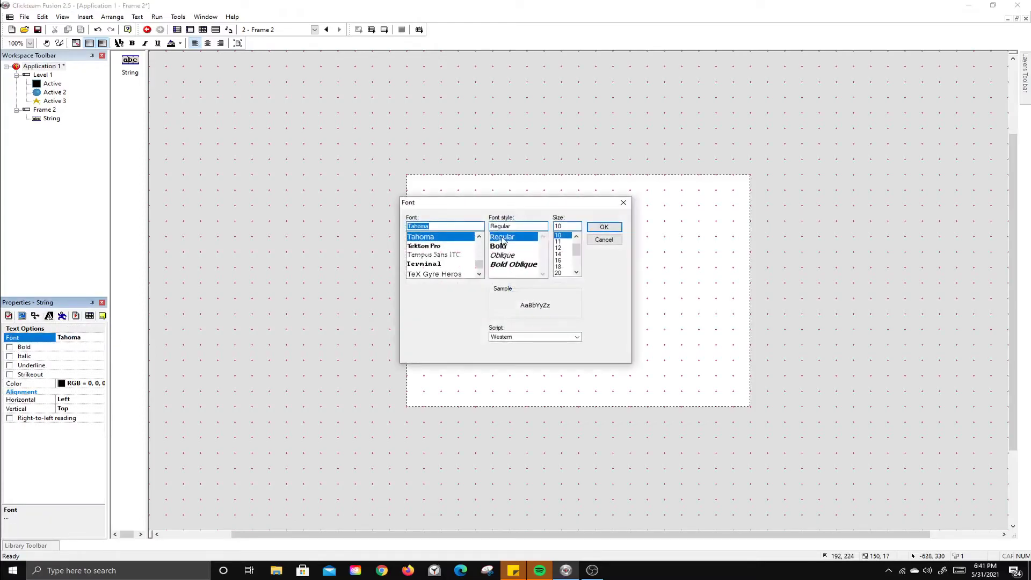
# Step: Try Tekton Pro in Bold for the string and browse the other available fonts
pyautogui.click(430, 247)
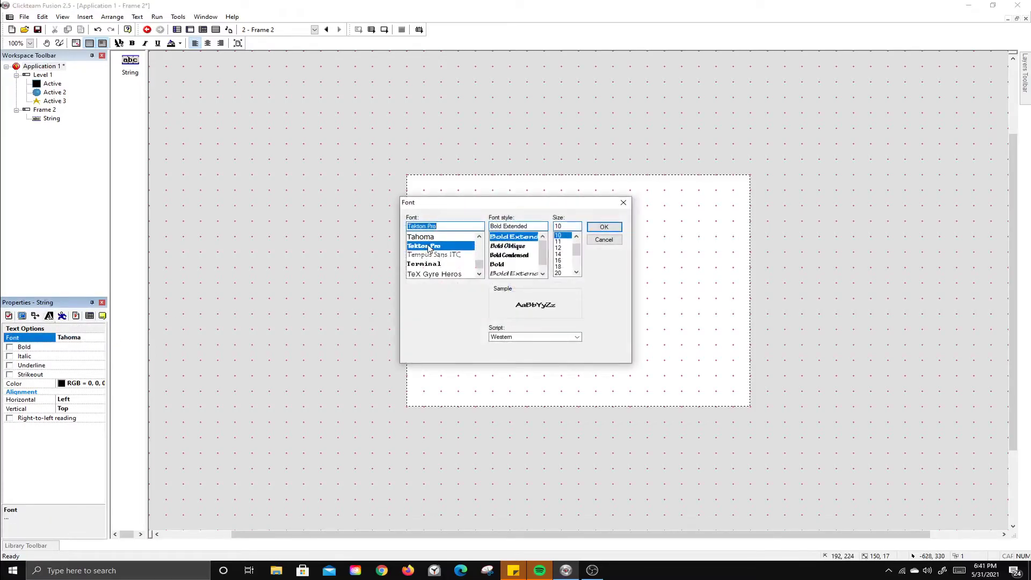
pyautogui.click(505, 265)
pyautogui.scroll(-2, 451, 271)
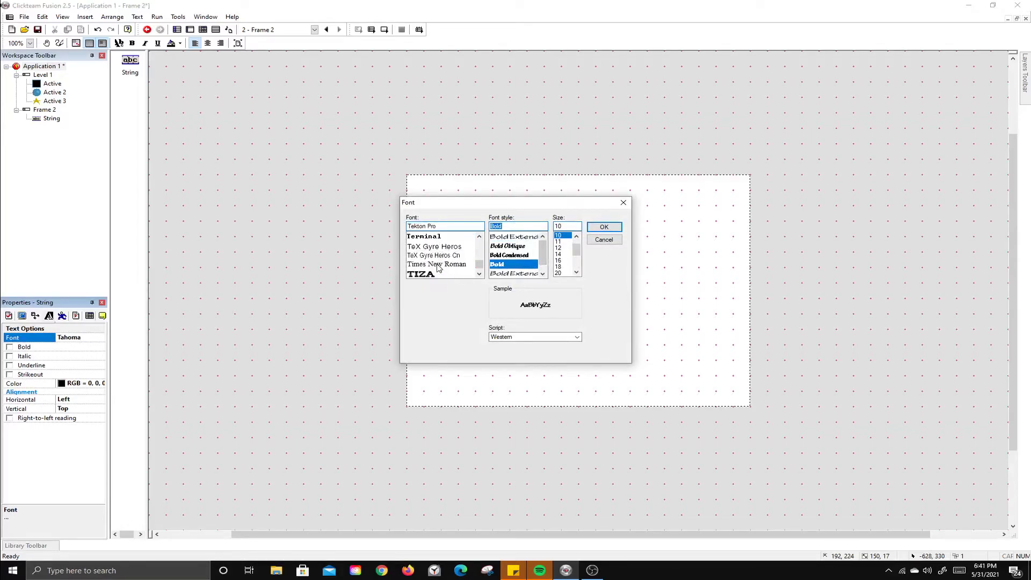
pyautogui.scroll(3, 451, 267)
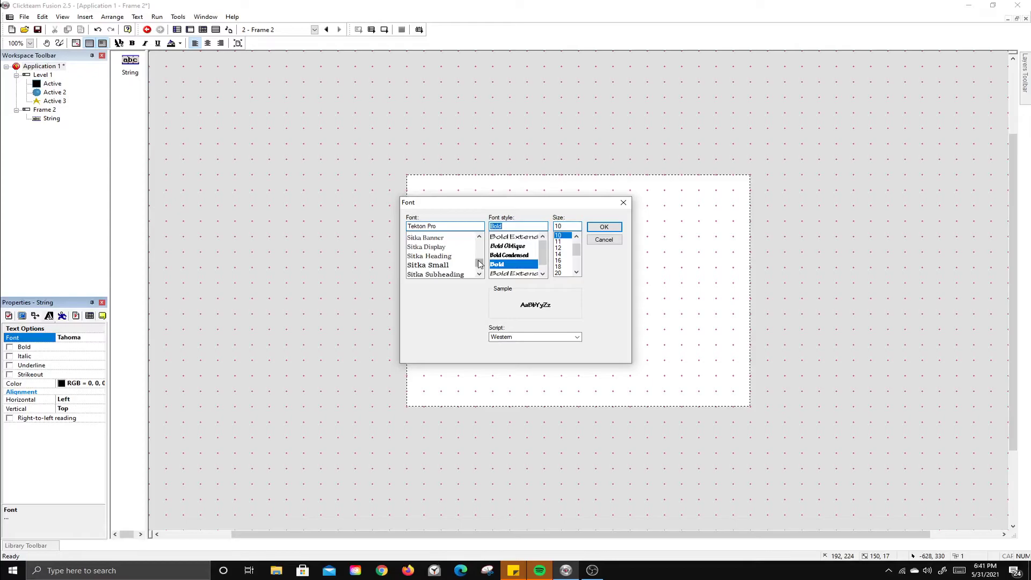
pyautogui.moveTo(480, 263); pyautogui.dragTo(472, 231)
pyautogui.scroll(-6, 440, 251)
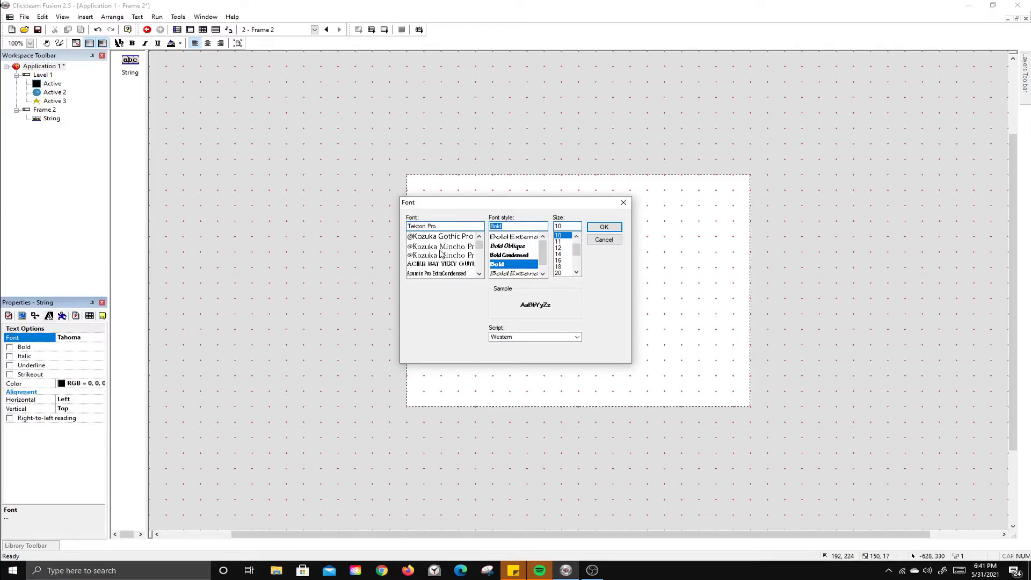
pyautogui.scroll(-6, 439, 257)
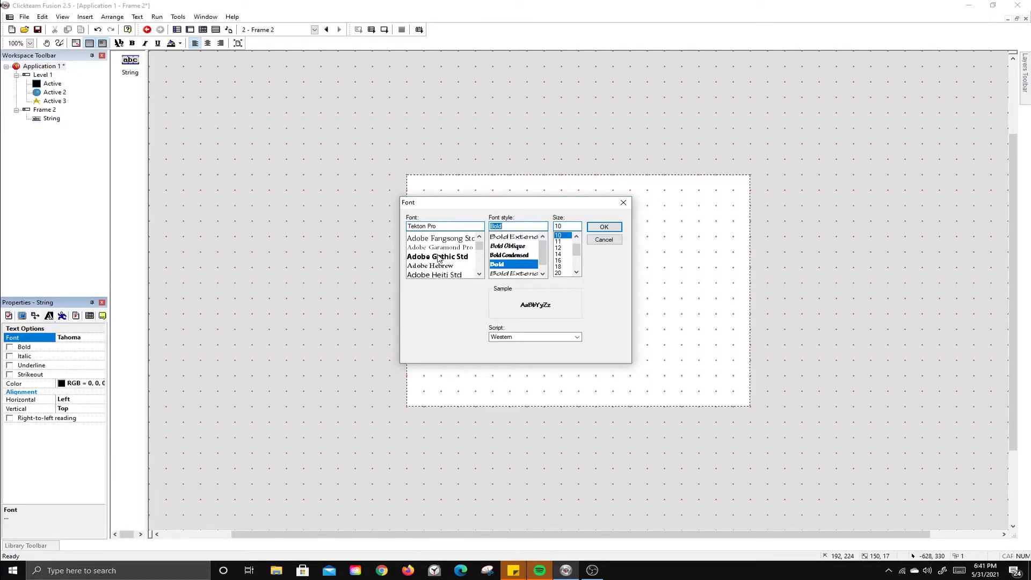
pyautogui.scroll(-5, 437, 259)
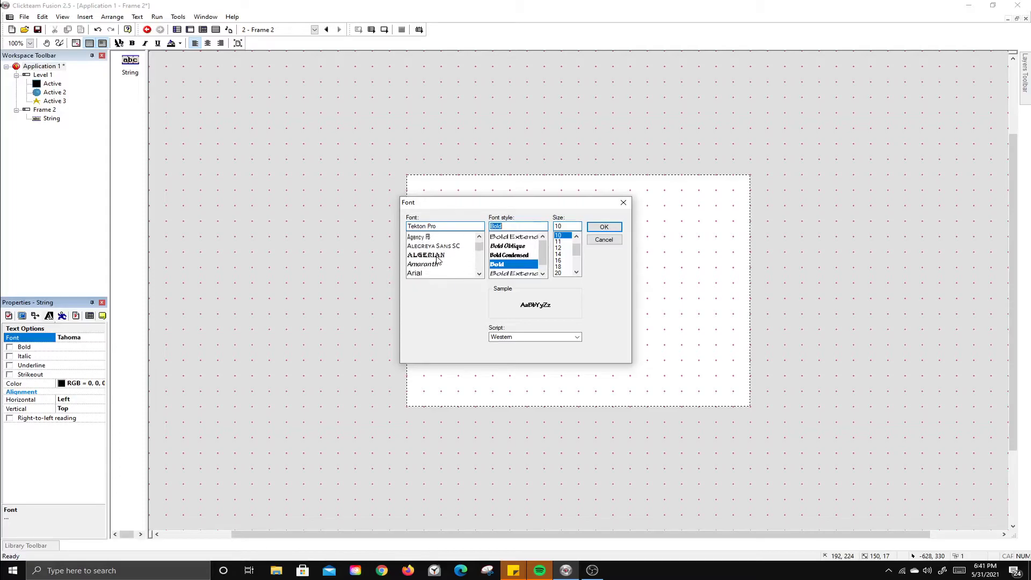
# Step: Set the string's font to Arial, Bold, size 48
pyautogui.click(419, 247)
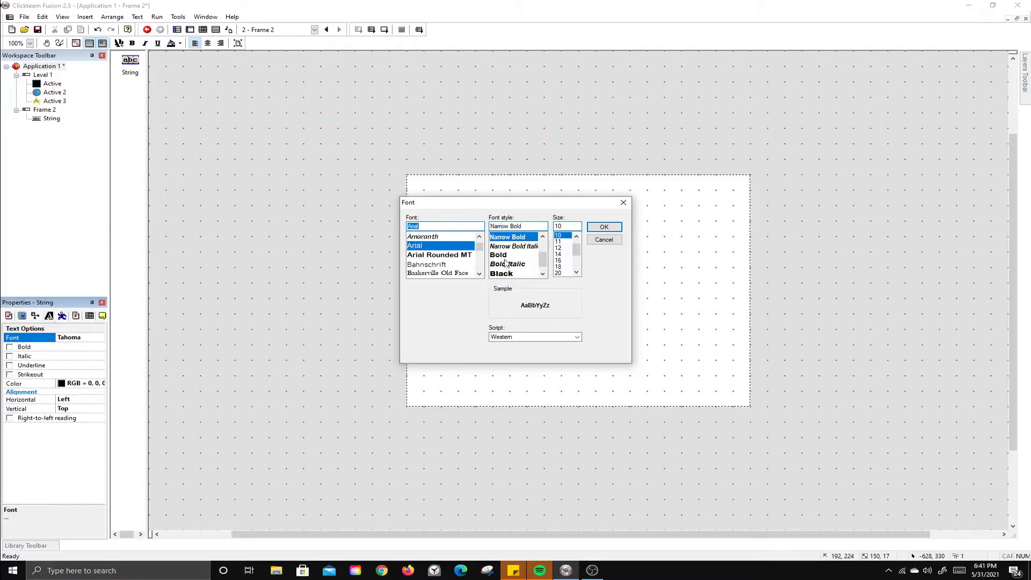
pyautogui.click(503, 255)
pyautogui.scroll(-3, 578, 256)
pyautogui.click(561, 267)
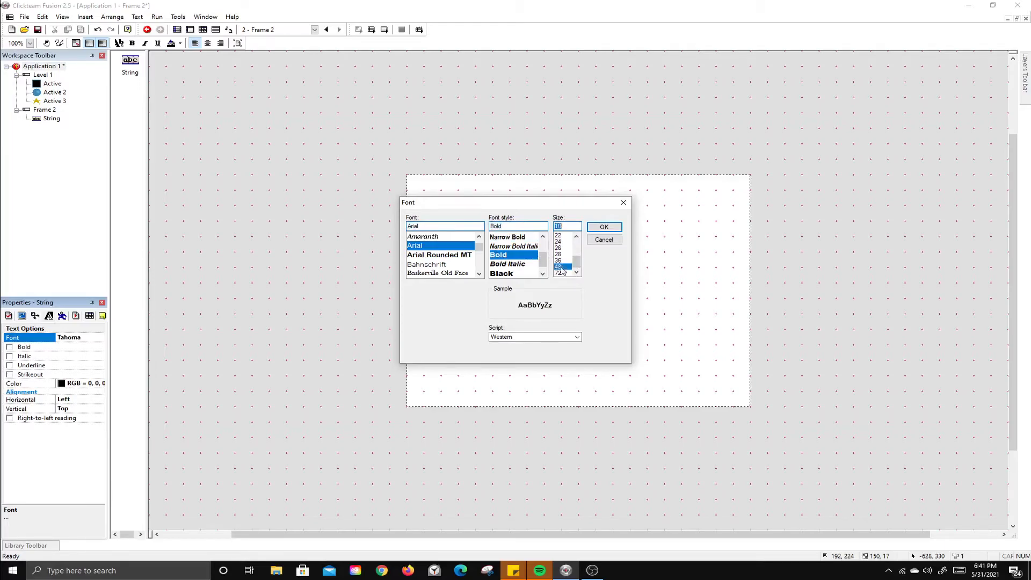
pyautogui.click(603, 228)
# Step: Enlarge the string's box so "You Win!" fits on one line, and position it around the middle of Frame 2
pyautogui.click(619, 329)
pyautogui.click(529, 290)
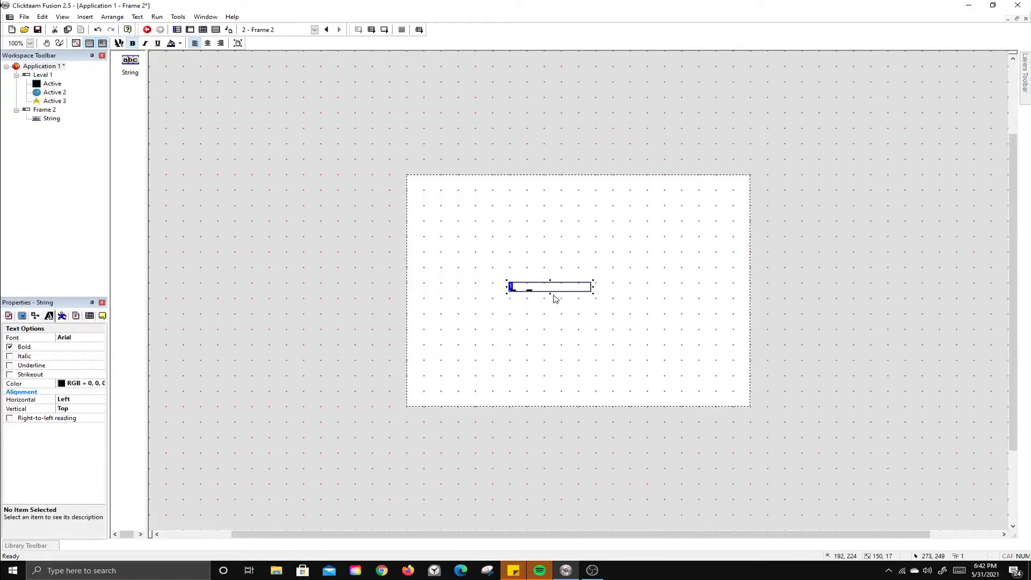
pyautogui.moveTo(550, 294); pyautogui.dragTo(617, 305)
pyautogui.click(725, 416)
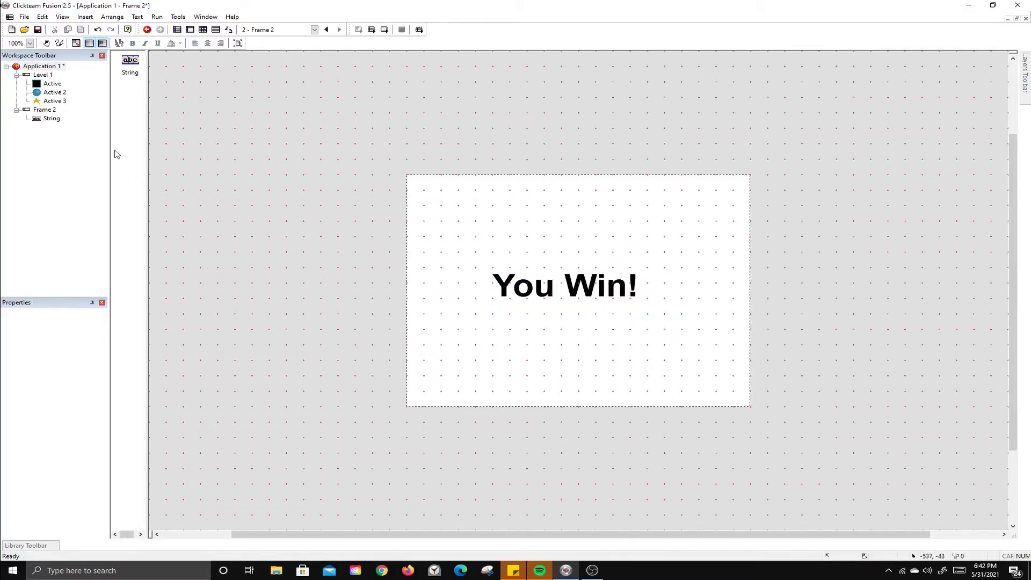
# Step: Add an event to Level 1 with a collision condition between the blue ball and the star
pyautogui.click(35, 76)
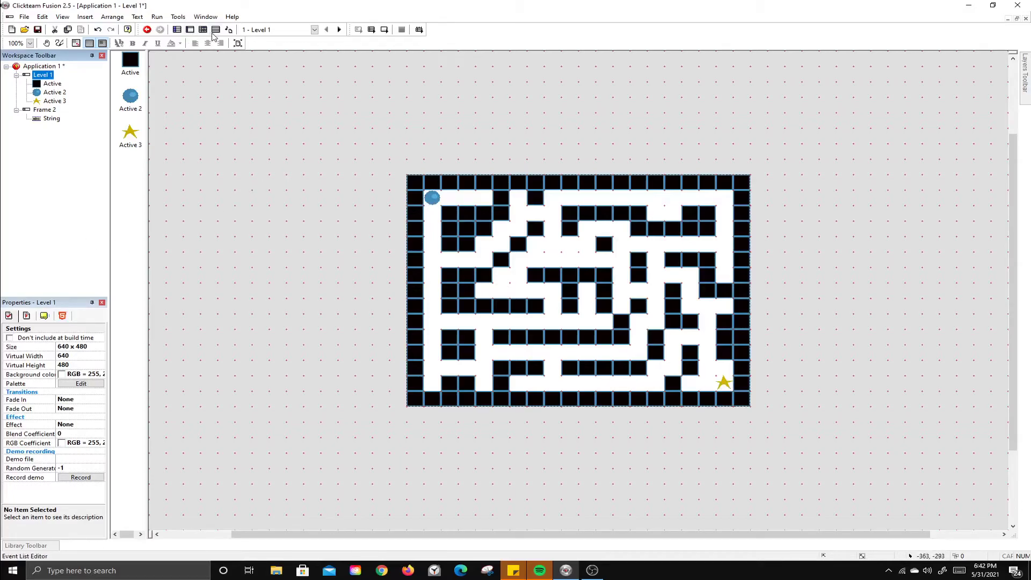
pyautogui.click(215, 30)
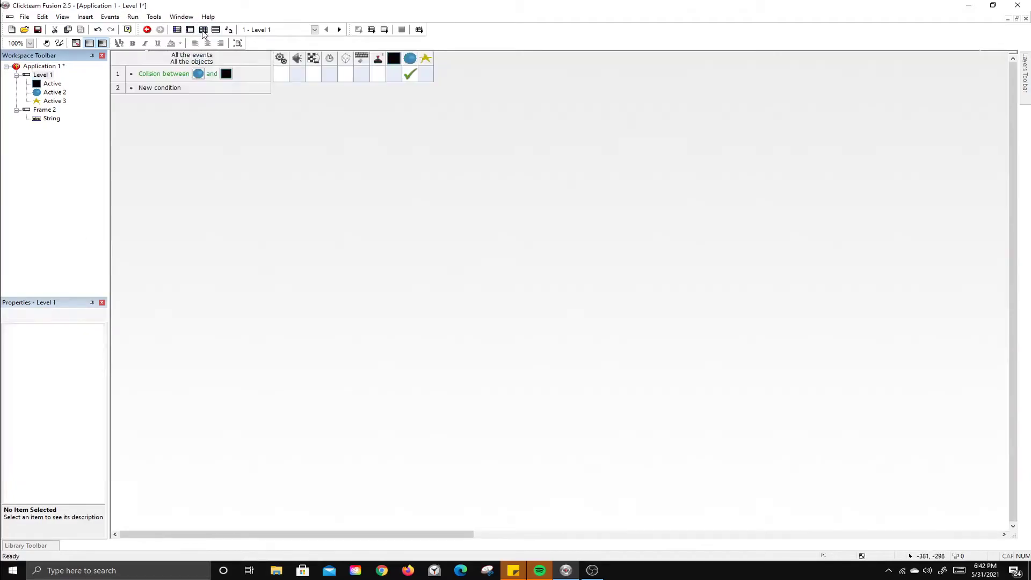
pyautogui.doubleClick(156, 88)
pyautogui.click(116, 104)
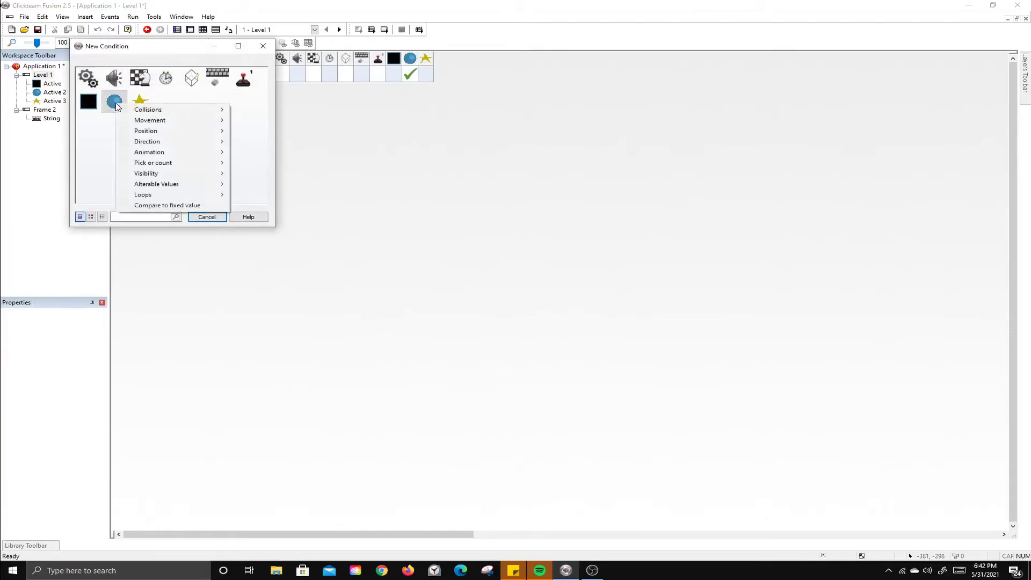
pyautogui.moveTo(206, 110)
pyautogui.click(260, 109)
pyautogui.click(145, 84)
pyautogui.click(170, 217)
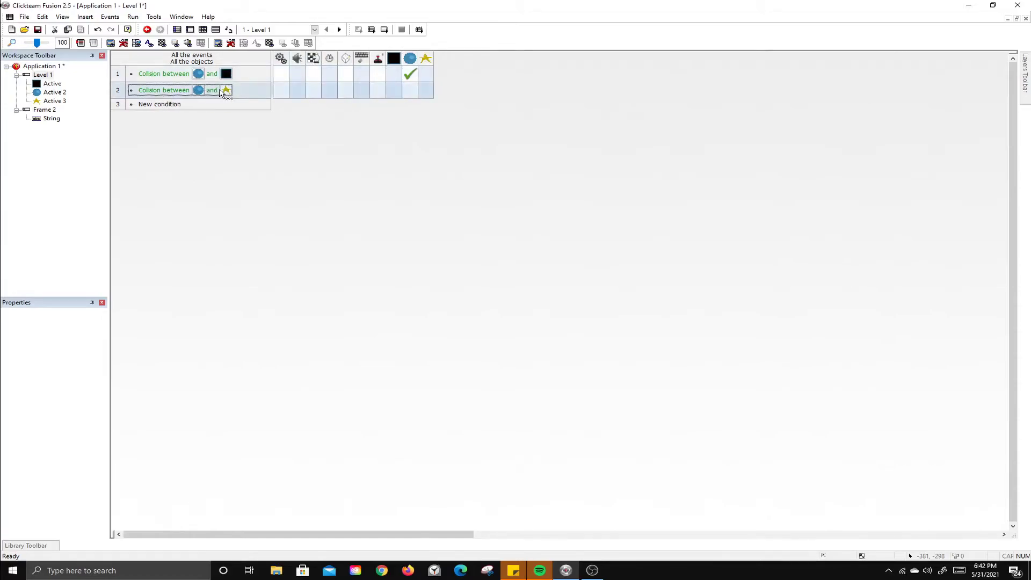
# Step: Make the ball and star collision event jump to Frame 2
pyautogui.click(310, 90)
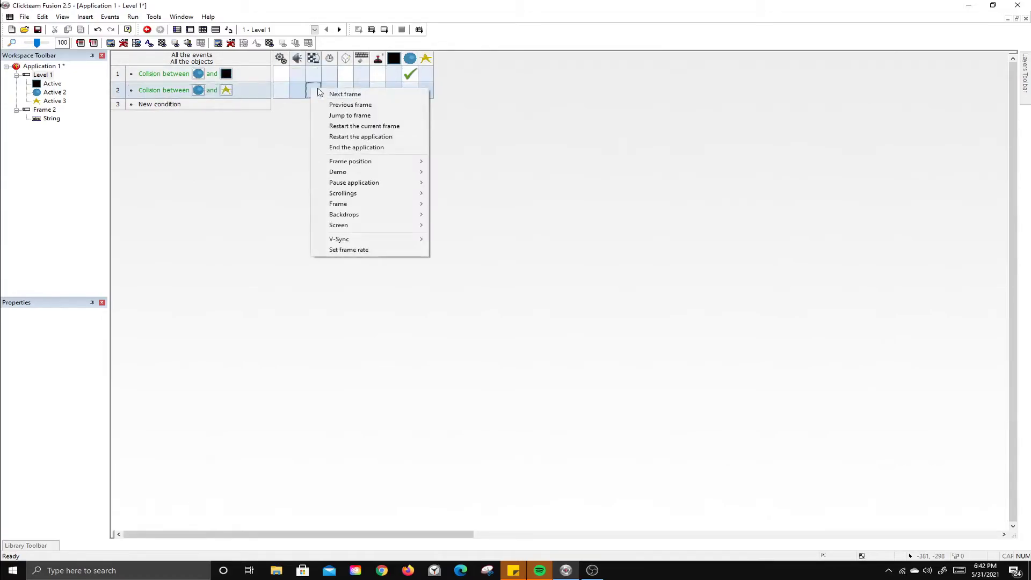
pyautogui.click(347, 116)
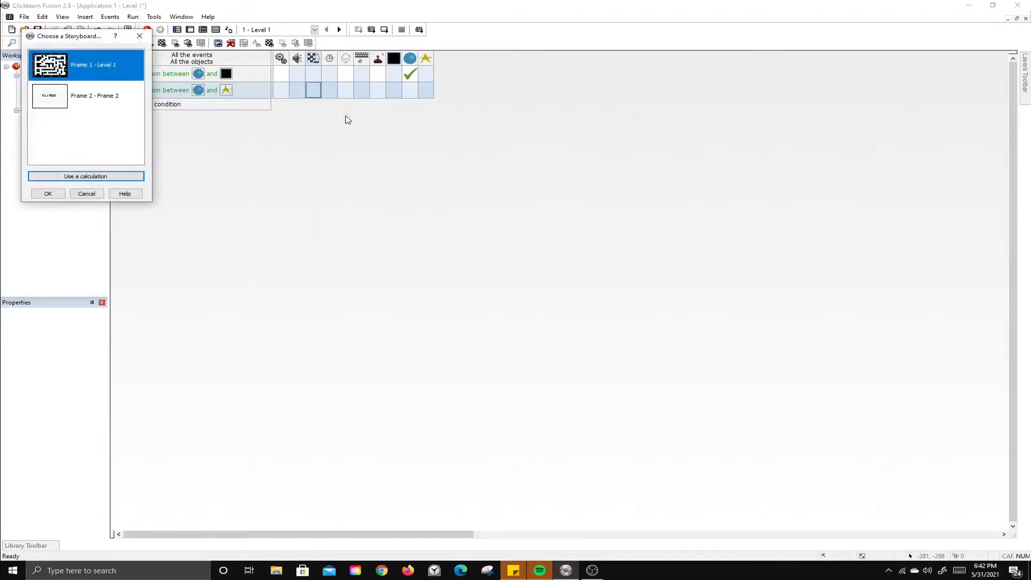
pyautogui.click(90, 101)
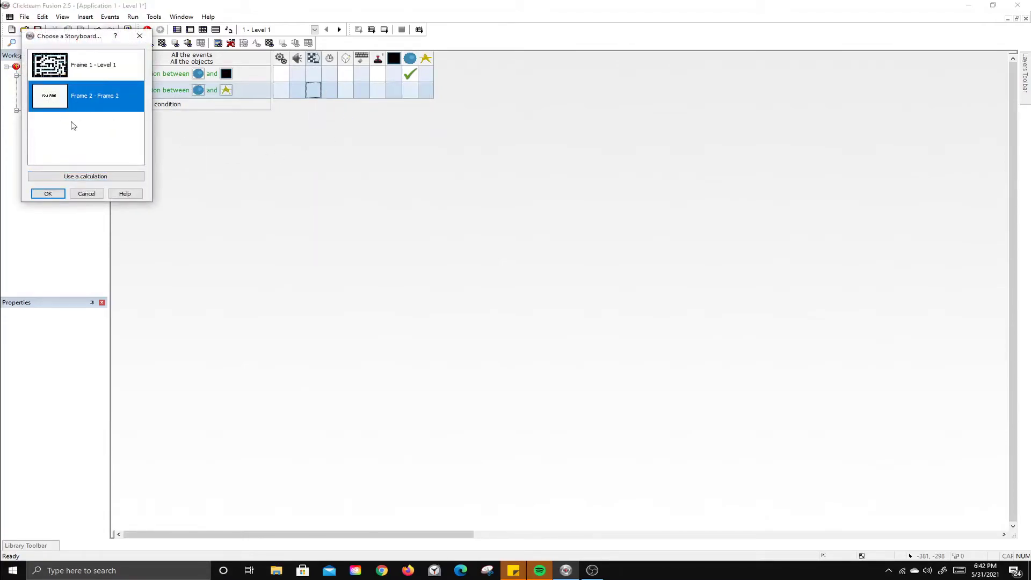
pyautogui.click(48, 194)
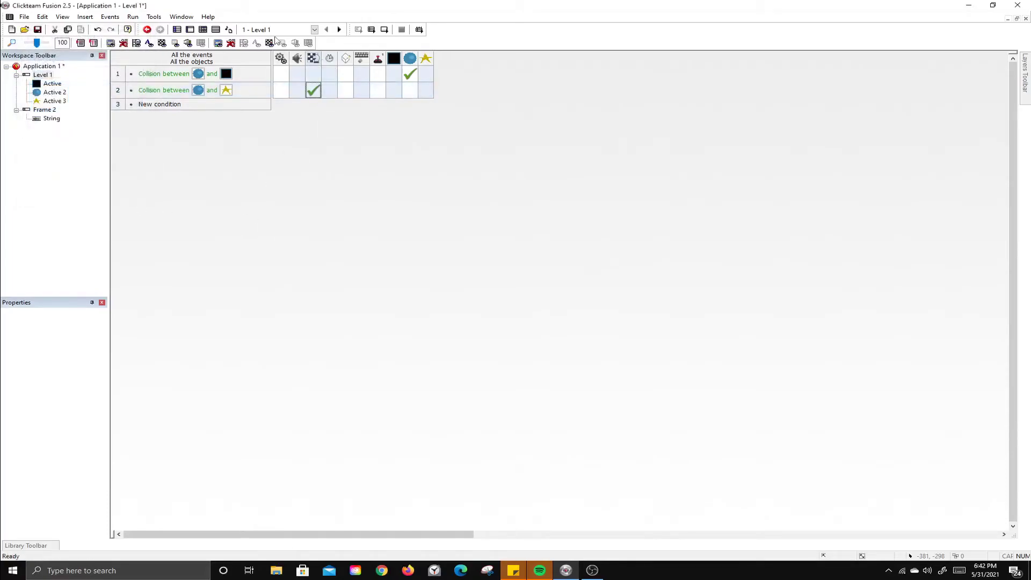
# Step: Return to Level 1's layout and move the blue ball right beside the star
pyautogui.click(190, 30)
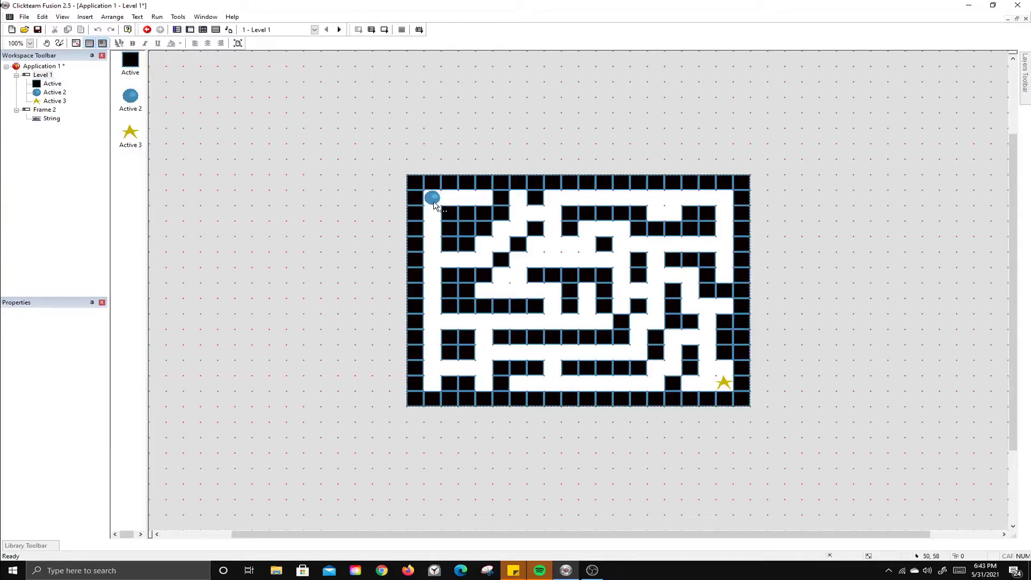
pyautogui.click(434, 200)
pyautogui.moveTo(696, 378); pyautogui.dragTo(709, 369)
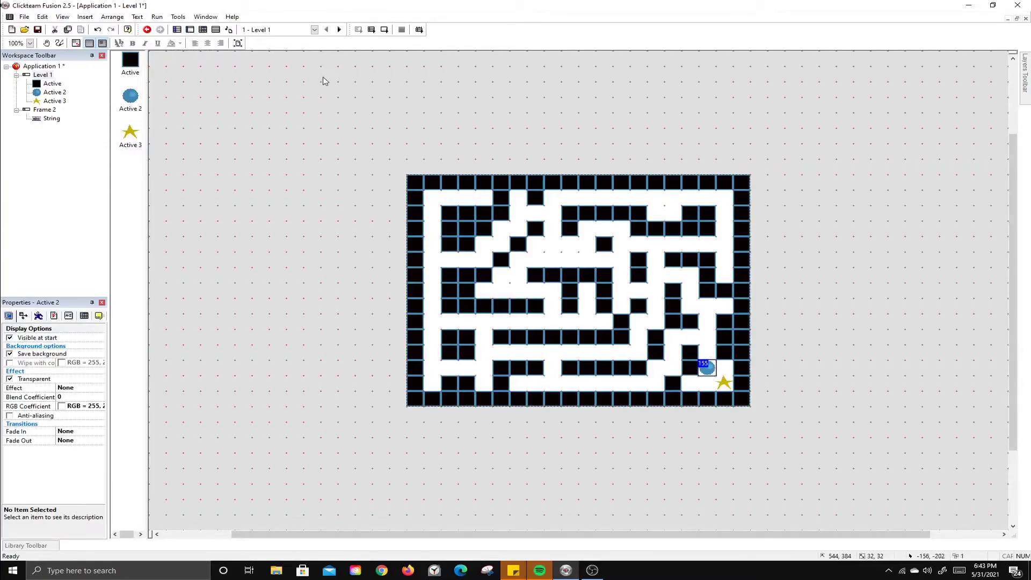
# Step: Test moving the ball onto the star by running the current frame, and run the whole application as well
pyautogui.click(385, 30)
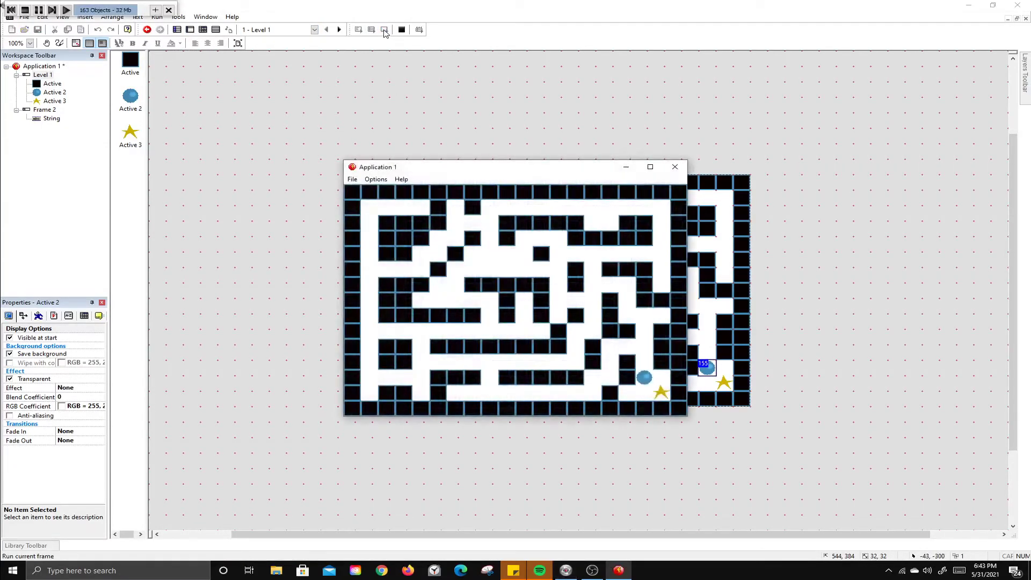
pyautogui.press('Down')
pyautogui.press('Right')
pyautogui.press('Left')
pyautogui.press('Right')
pyautogui.press('Left')
pyautogui.press('Up')
pyautogui.press('Down')
pyautogui.press('Right')
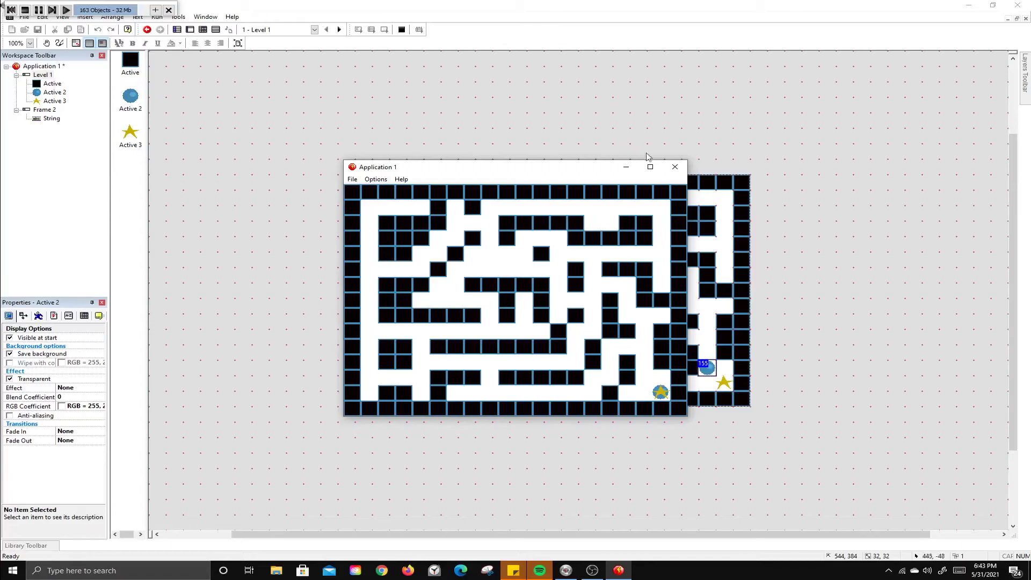
pyautogui.click(675, 166)
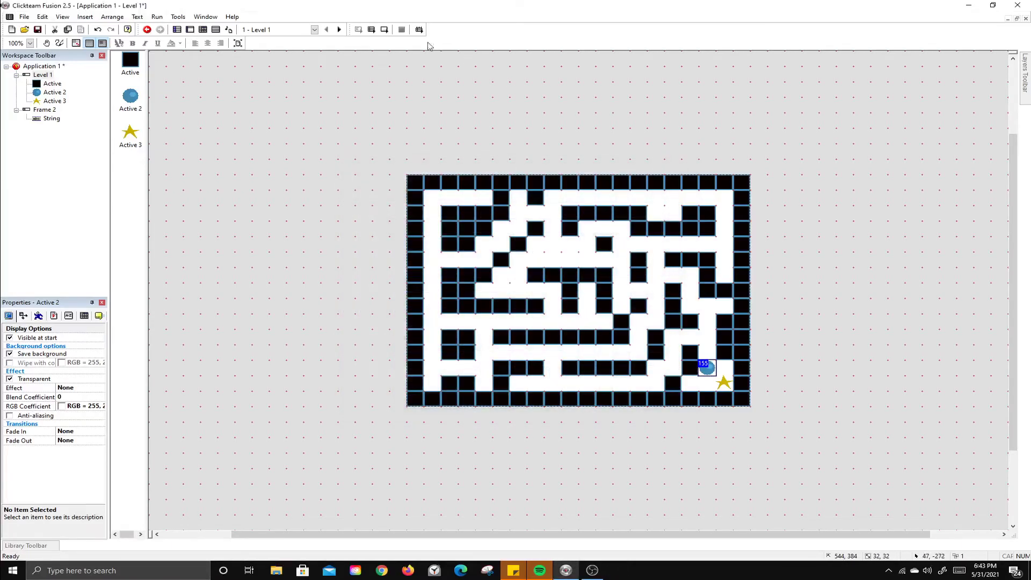
pyautogui.click(373, 31)
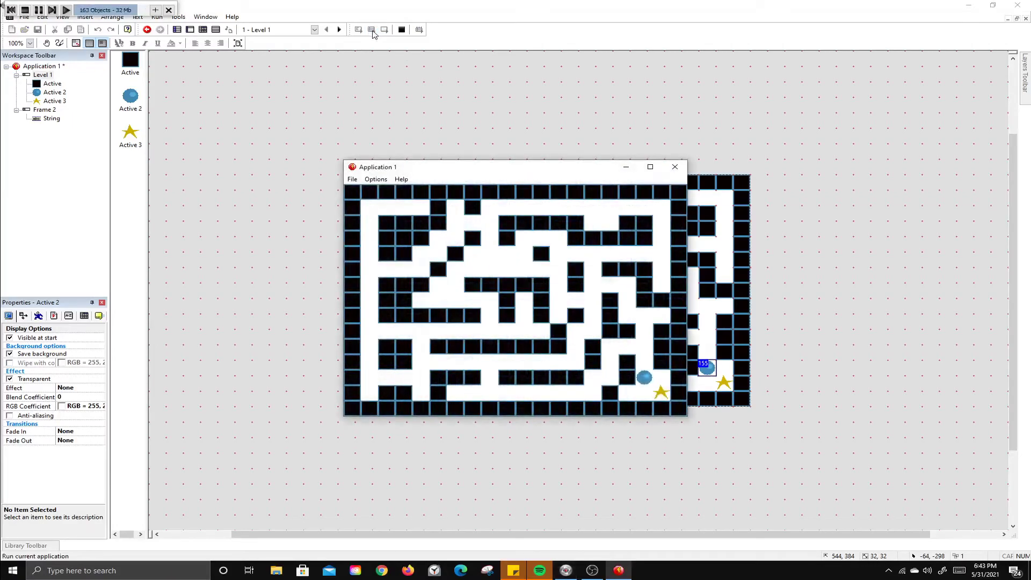
pyautogui.click(675, 167)
# Step: Move the blue ball back to its starting cell in the maze's upper-left corner, at 32, 32
pyautogui.click(807, 242)
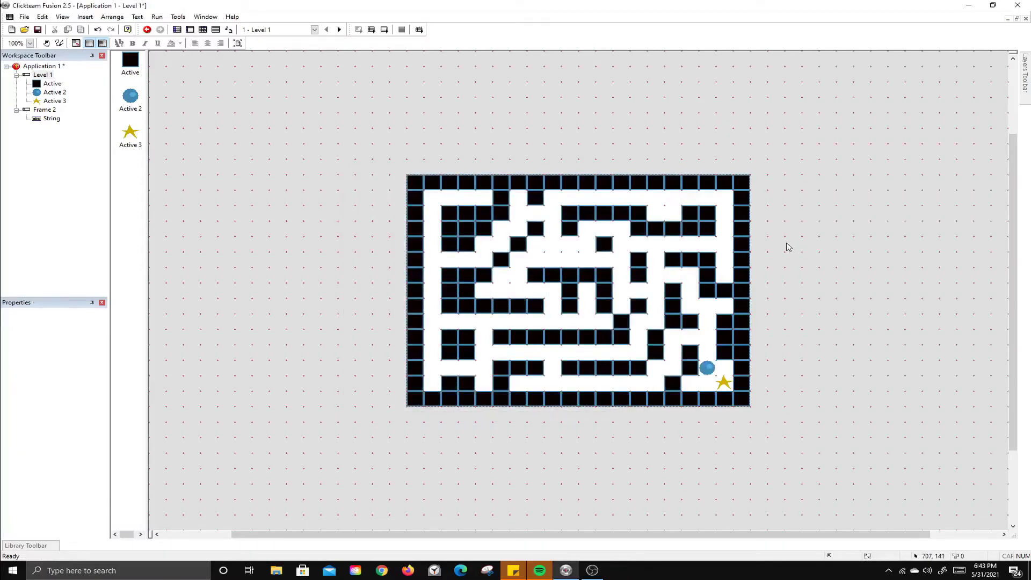
pyautogui.moveTo(706, 367); pyautogui.dragTo(431, 197)
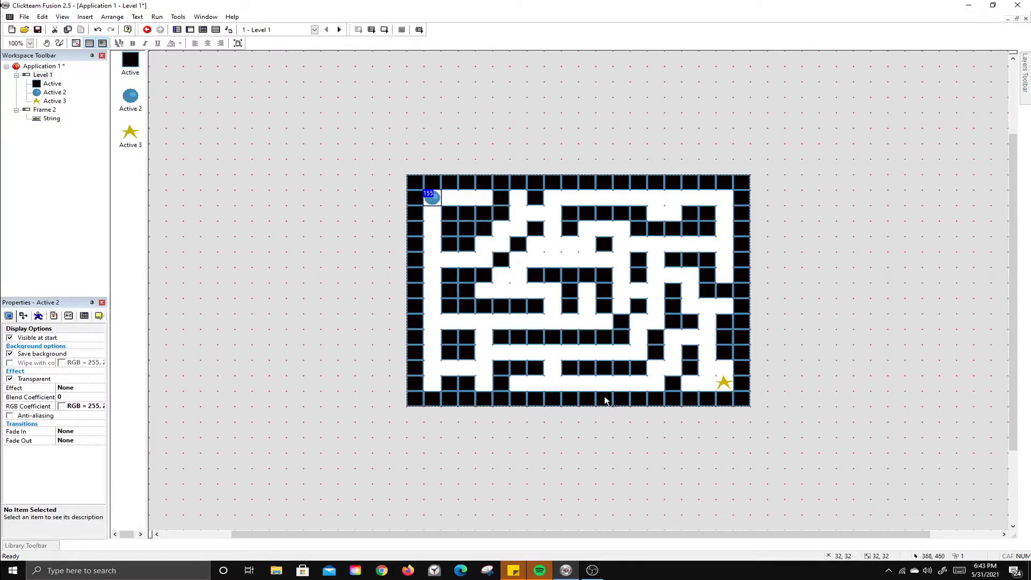
pyautogui.click(651, 459)
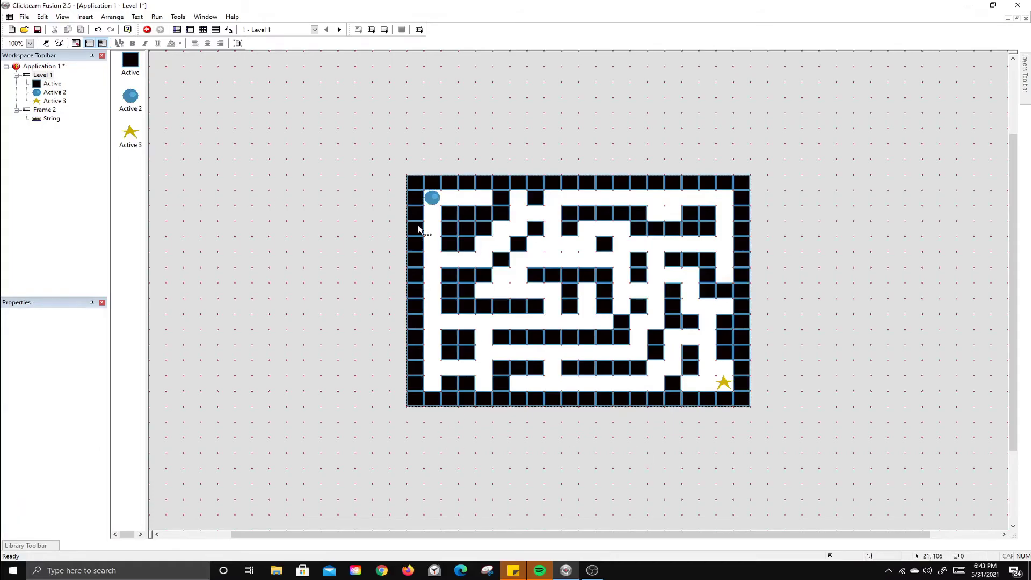
# Step: Insert a Quick Backdrop object from the Background category into the maze on Level 1
pyautogui.rightClick(436, 235)
pyautogui.click(472, 250)
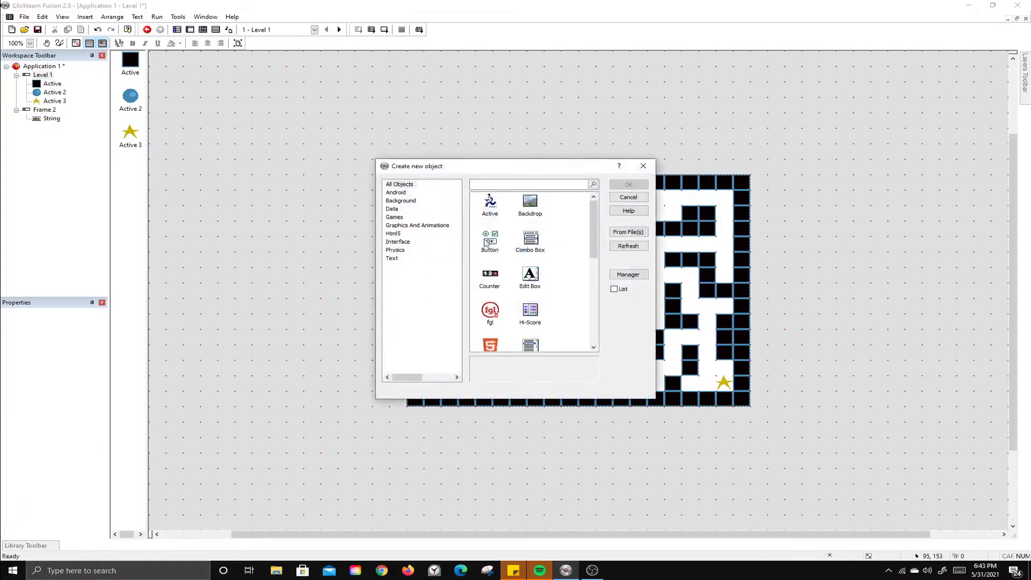
pyautogui.click(400, 200)
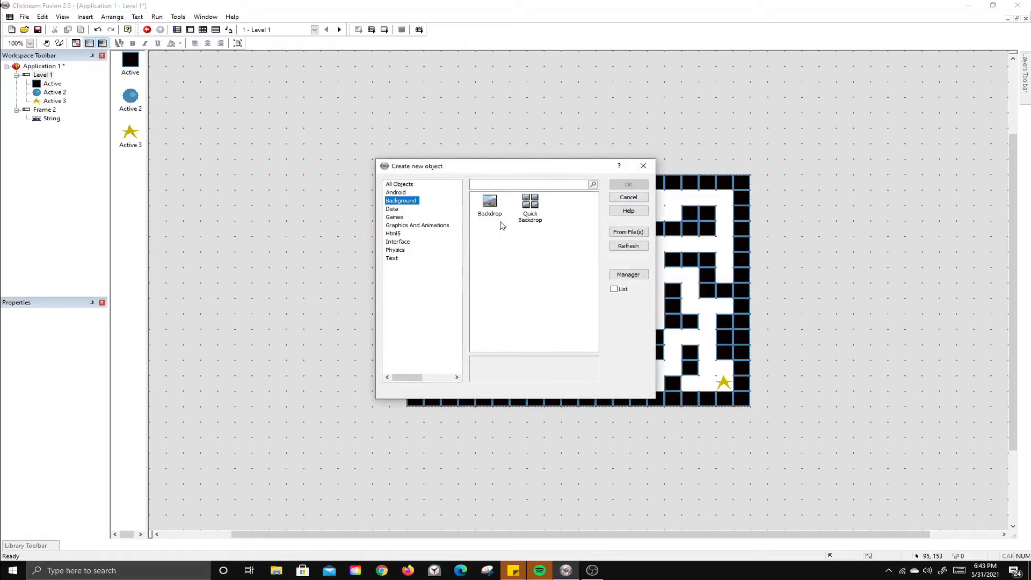
pyautogui.click(530, 207)
pyautogui.click(628, 185)
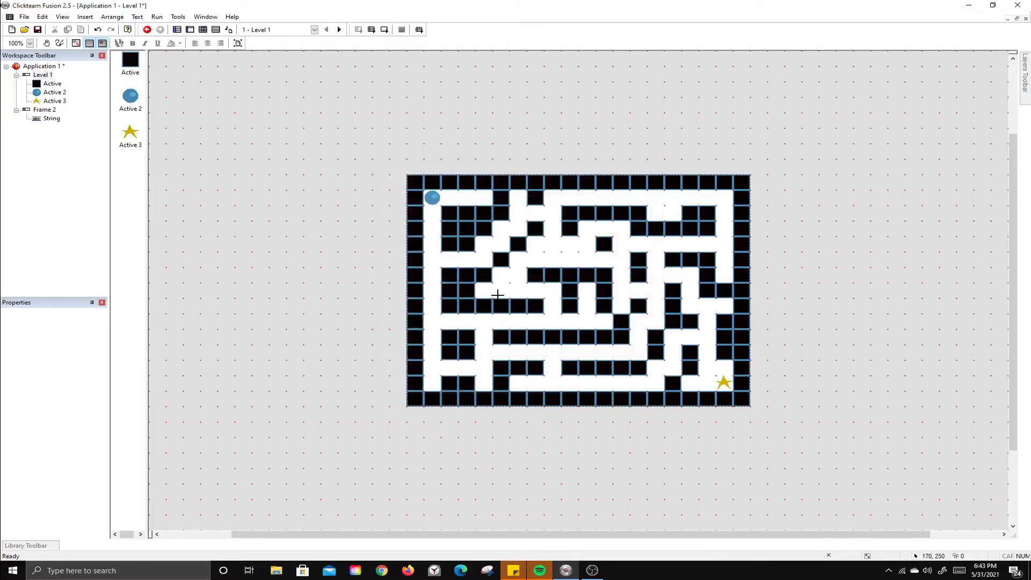
pyautogui.click(508, 283)
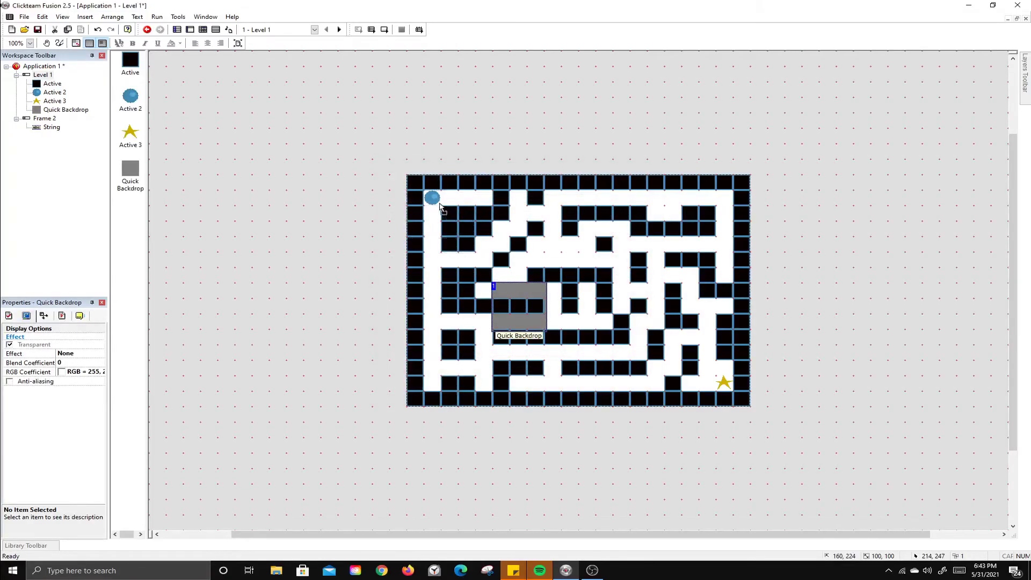
# Step: Try to enlarge the quick backdrop from the maze's upper-left corner, and undo the accidental shift of a wall block
pyautogui.moveTo(437, 198); pyautogui.dragTo(438, 199)
pyautogui.click(440, 212)
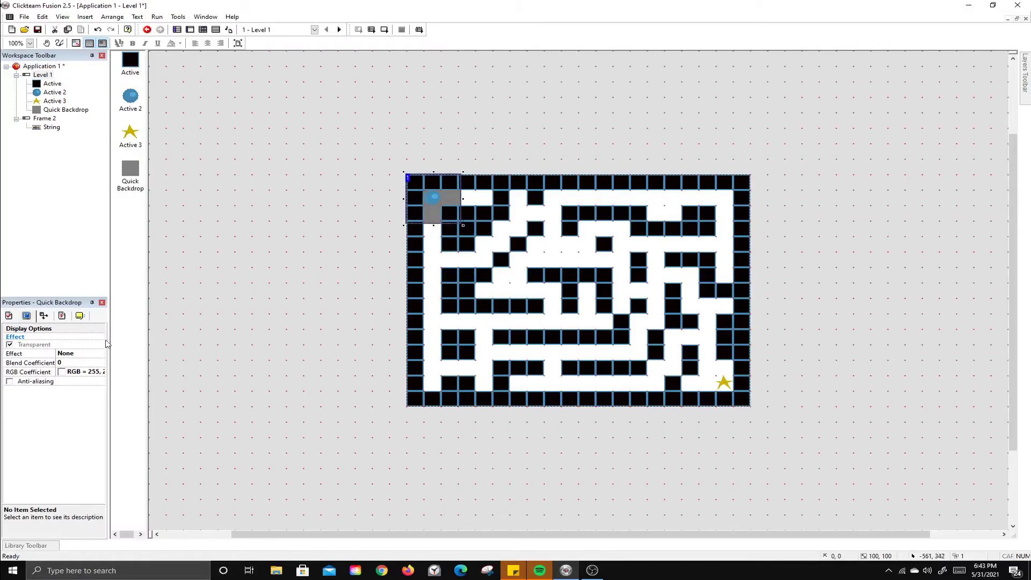
pyautogui.click(464, 229)
pyautogui.moveTo(622, 328); pyautogui.dragTo(678, 369)
pyautogui.hotkey('ctrl', 'z')
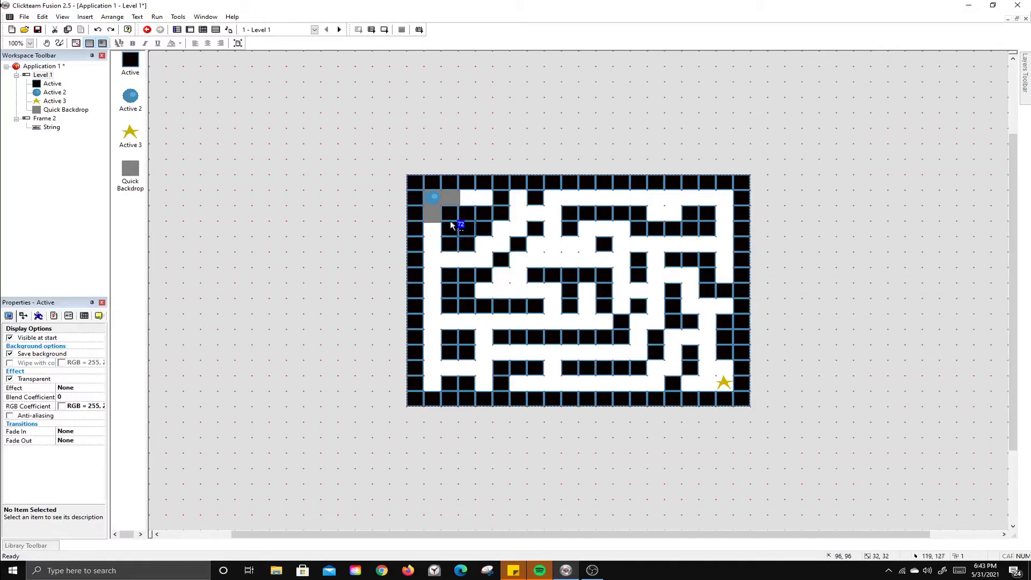
pyautogui.click(434, 212)
pyautogui.click(463, 225)
# Step: Enlarge the quick backdrop from outside the maze, align it at 0, 0 and fit it to the frame at about 638 x 478
pyautogui.moveTo(440, 210); pyautogui.dragTo(371, 239)
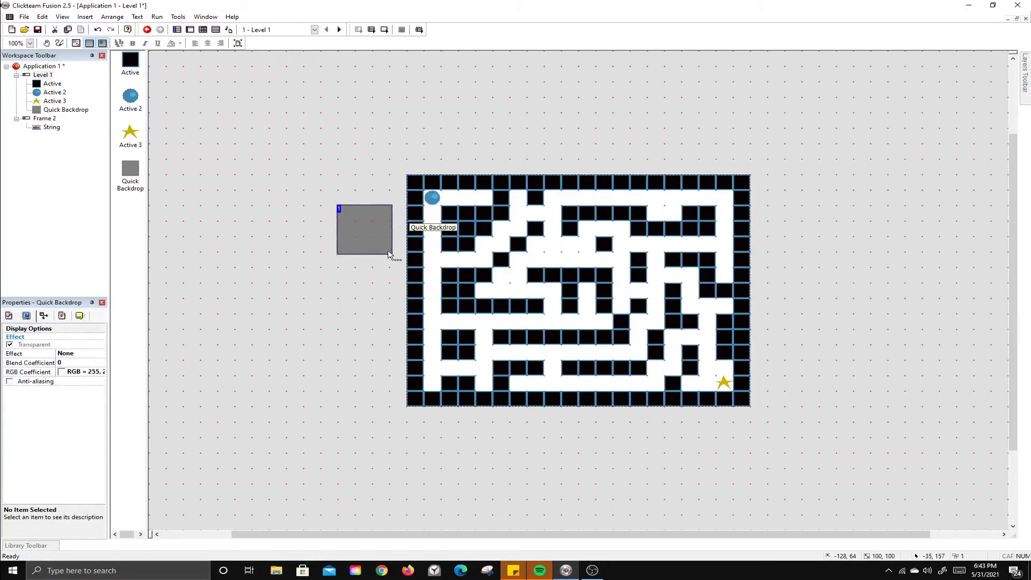
pyautogui.click(385, 250)
pyautogui.moveTo(392, 256); pyautogui.dragTo(635, 473)
pyautogui.moveTo(374, 238); pyautogui.dragTo(434, 222)
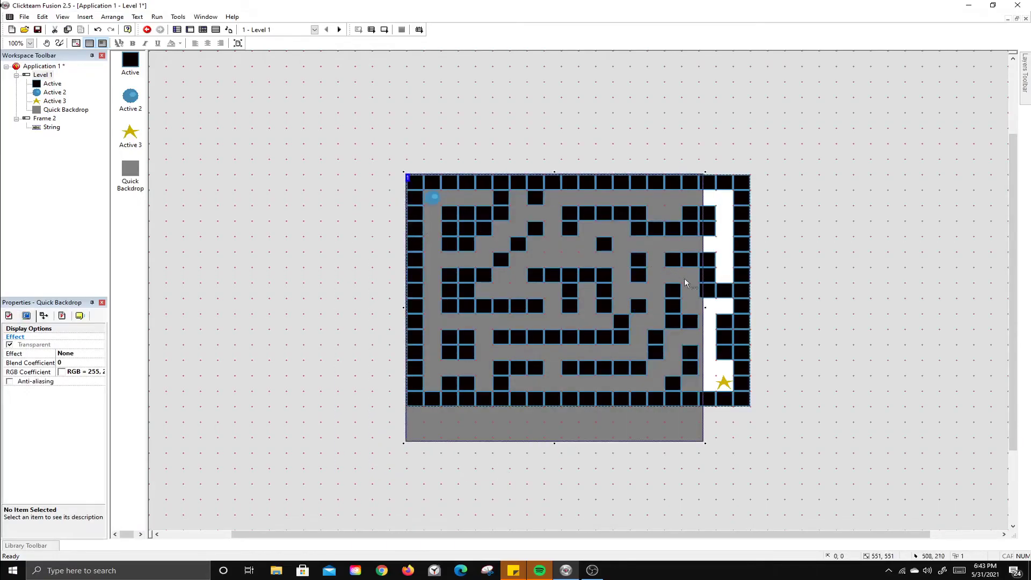
pyautogui.moveTo(705, 308); pyautogui.dragTo(751, 318)
pyautogui.moveTo(576, 443); pyautogui.dragTo(577, 408)
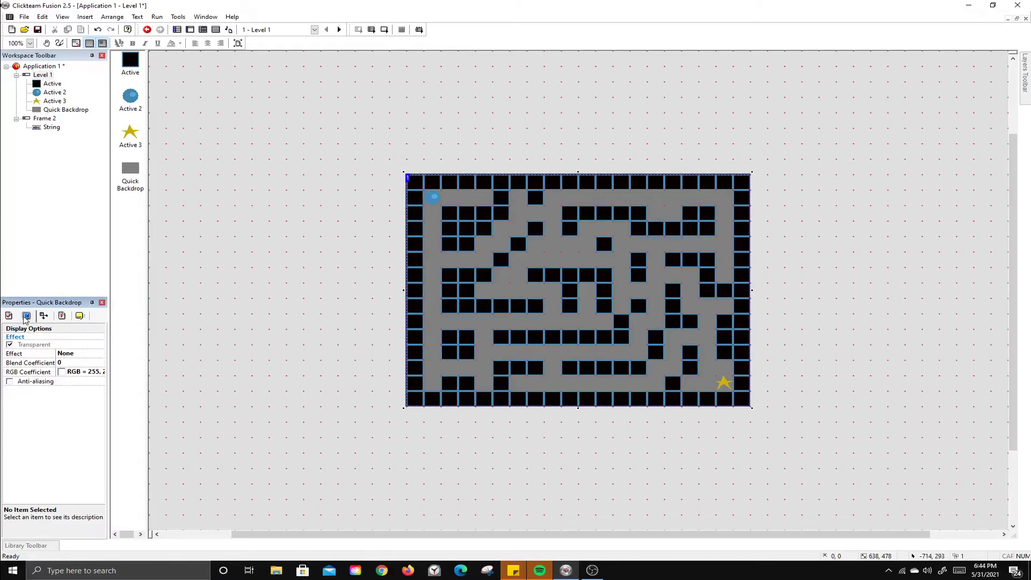
# Step: Try the Motif fill type on the quick backdrop
pyautogui.click(9, 316)
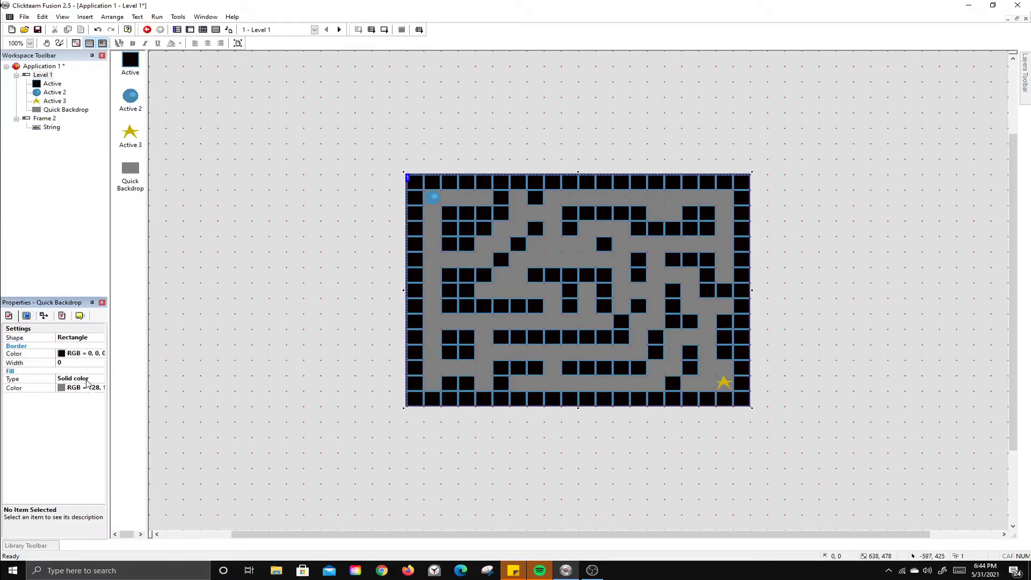
pyautogui.click(86, 382)
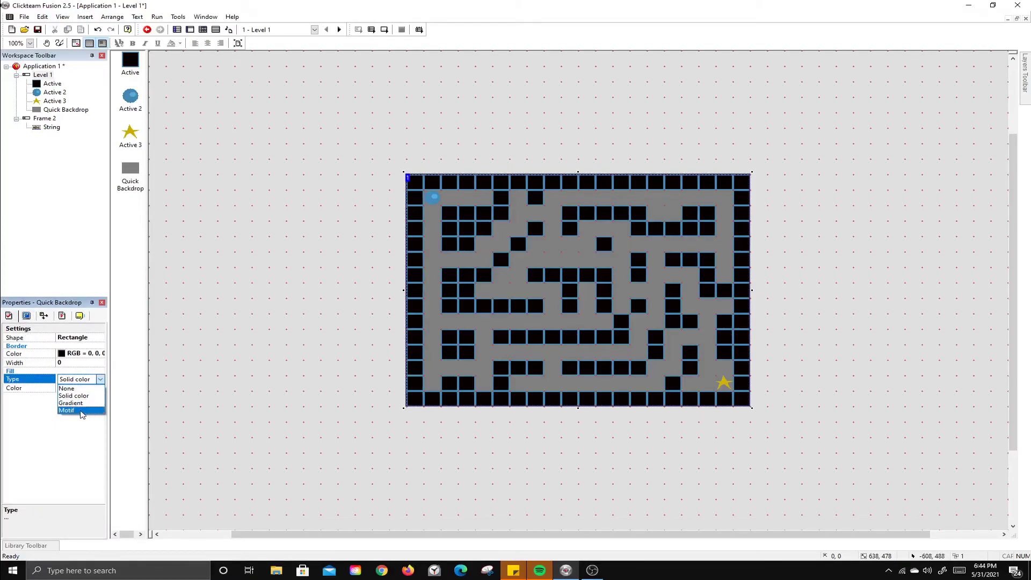
pyautogui.click(81, 411)
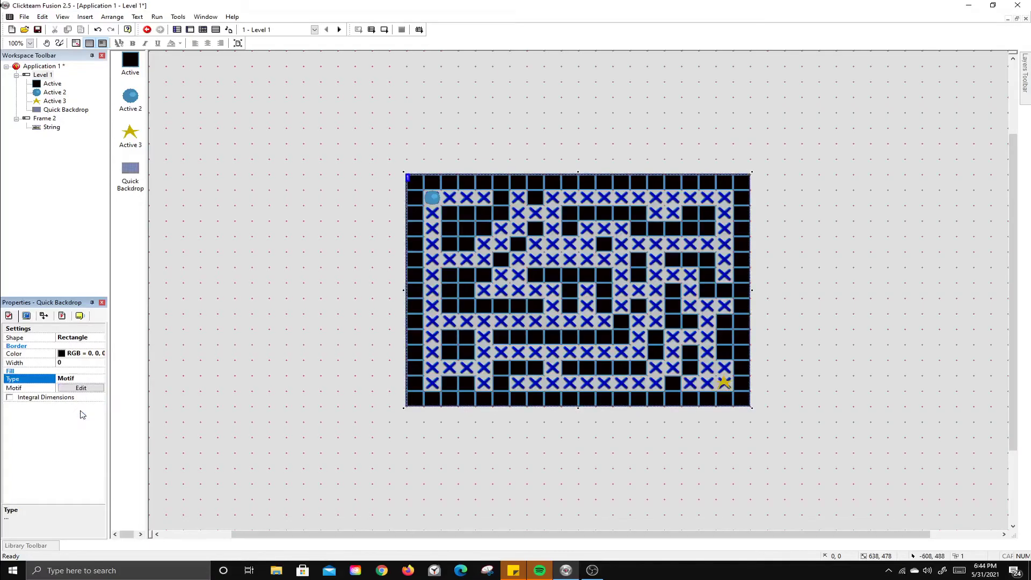
# Step: Give the quick backdrop a vertical Gradient fill with light grey as its first color
pyautogui.click(86, 379)
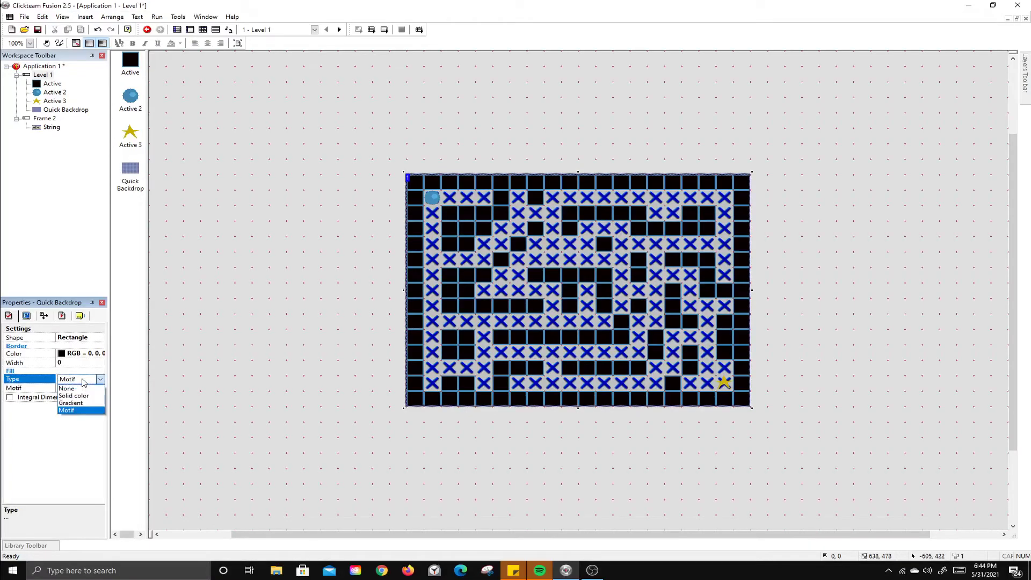
pyautogui.click(75, 406)
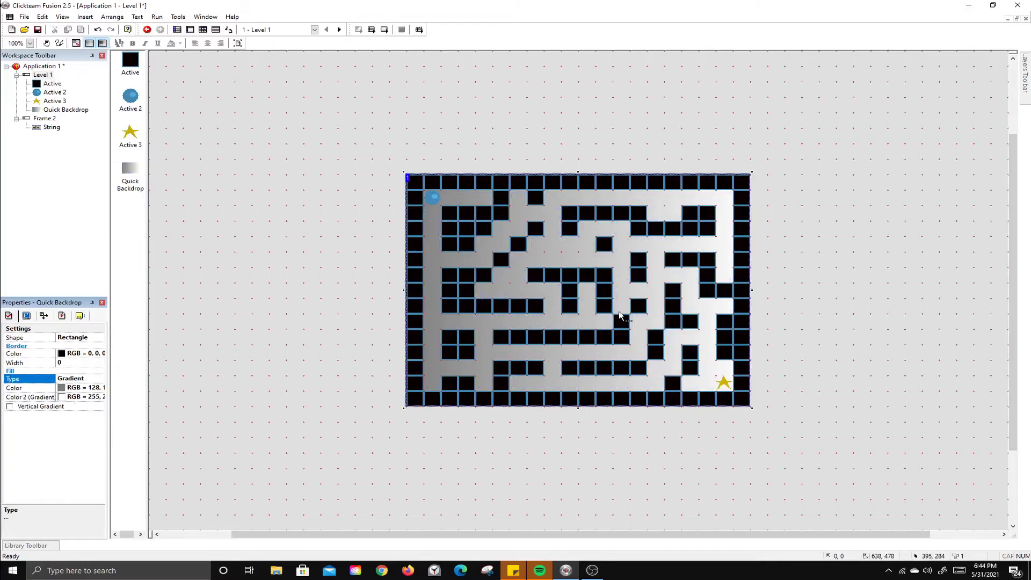
pyautogui.click(10, 406)
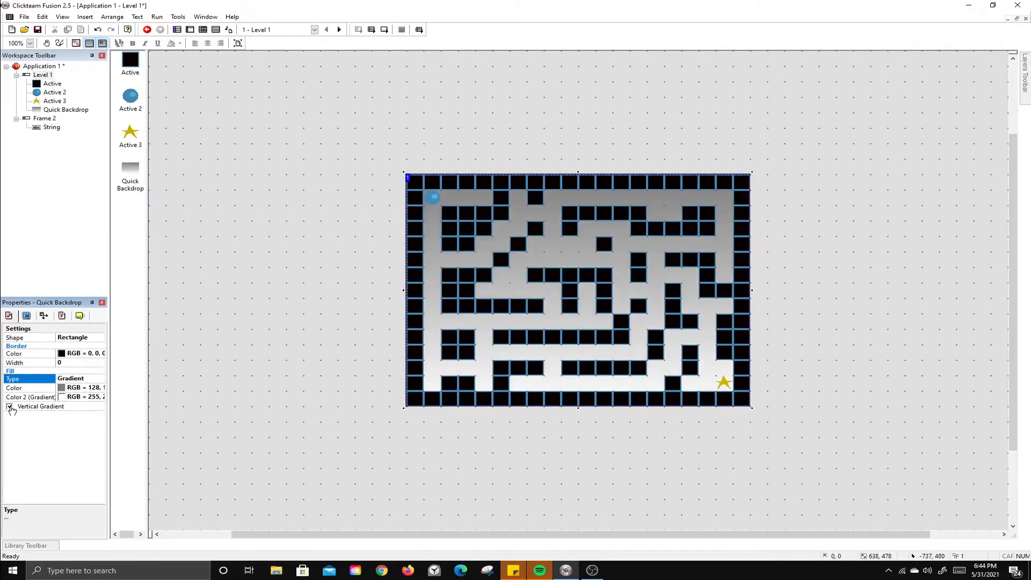
pyautogui.click(67, 391)
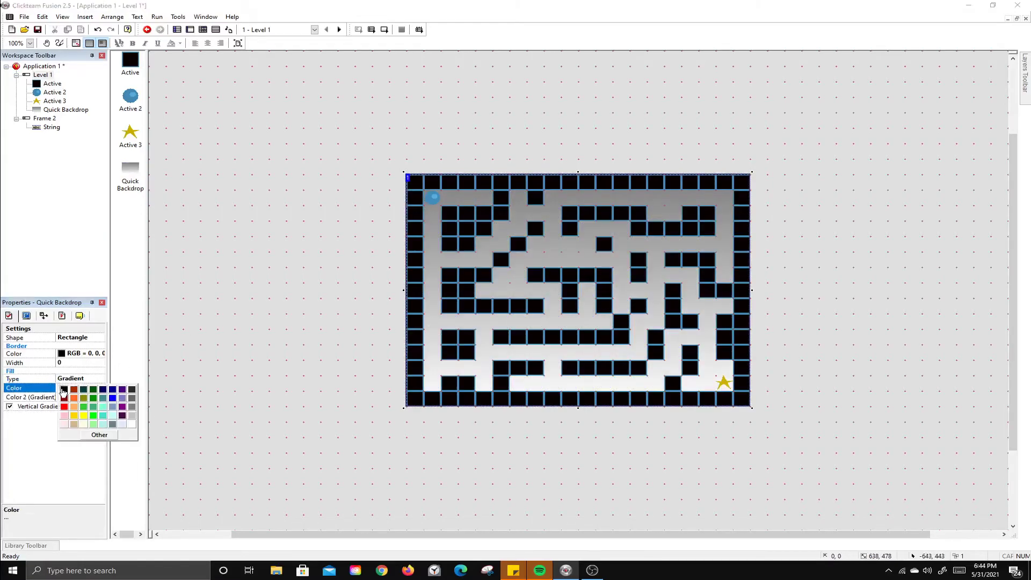
pyautogui.click(132, 419)
pyautogui.click(259, 416)
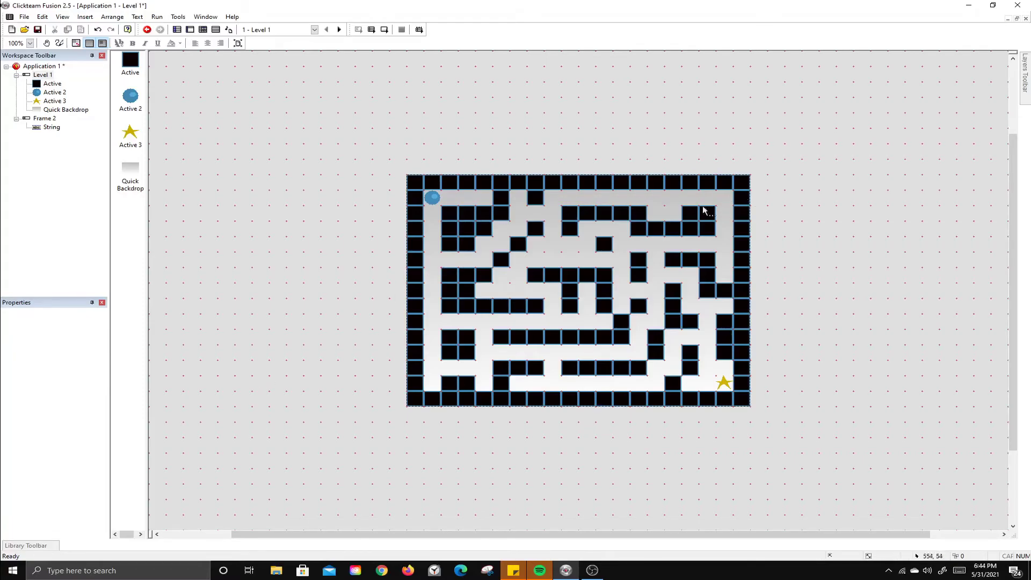
# Step: Insert a Counter object into Level 1 and place it in the maze's upper-right corridor at about 576, 32
pyautogui.rightClick(721, 206)
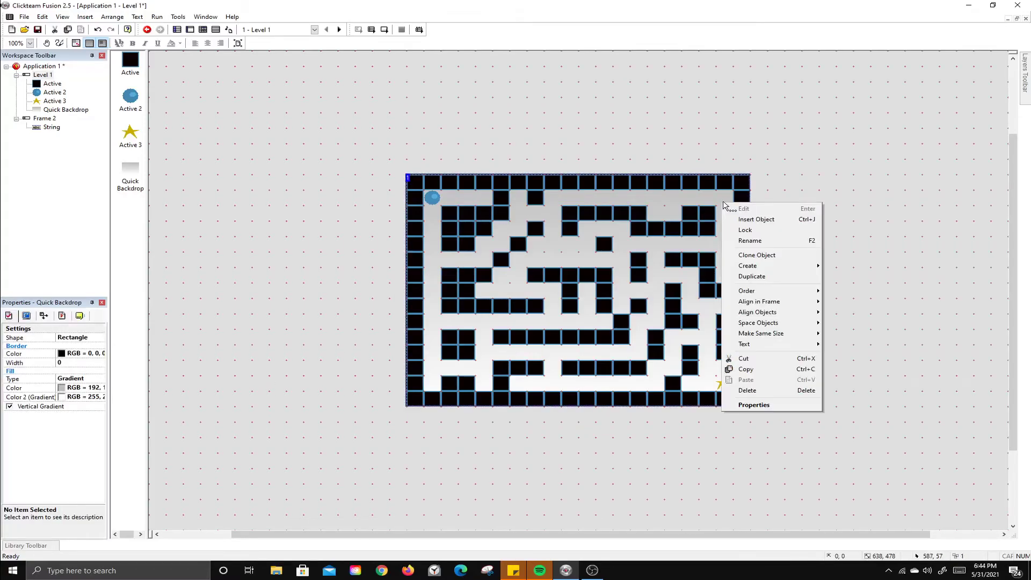
pyautogui.click(755, 221)
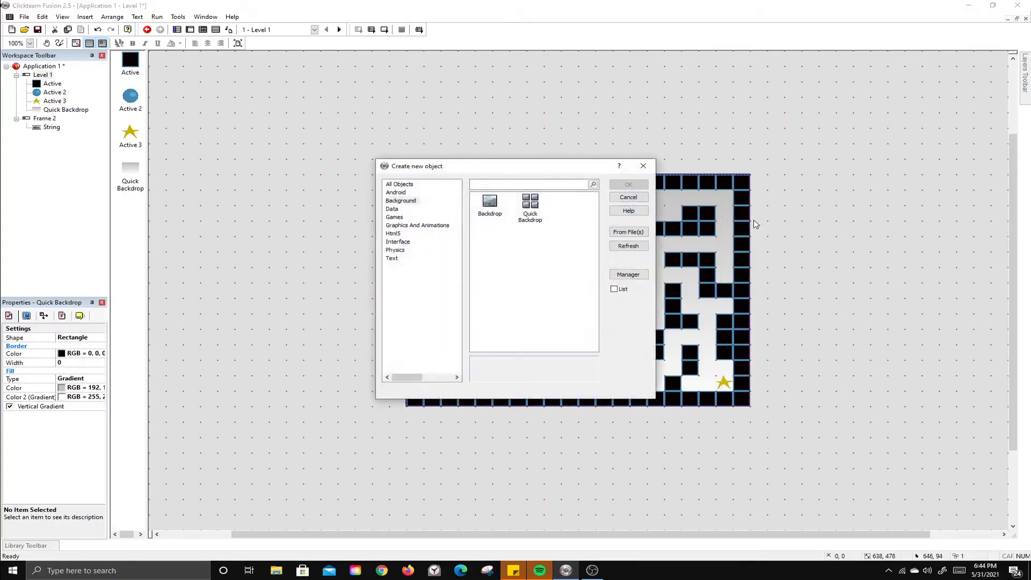
pyautogui.click(403, 185)
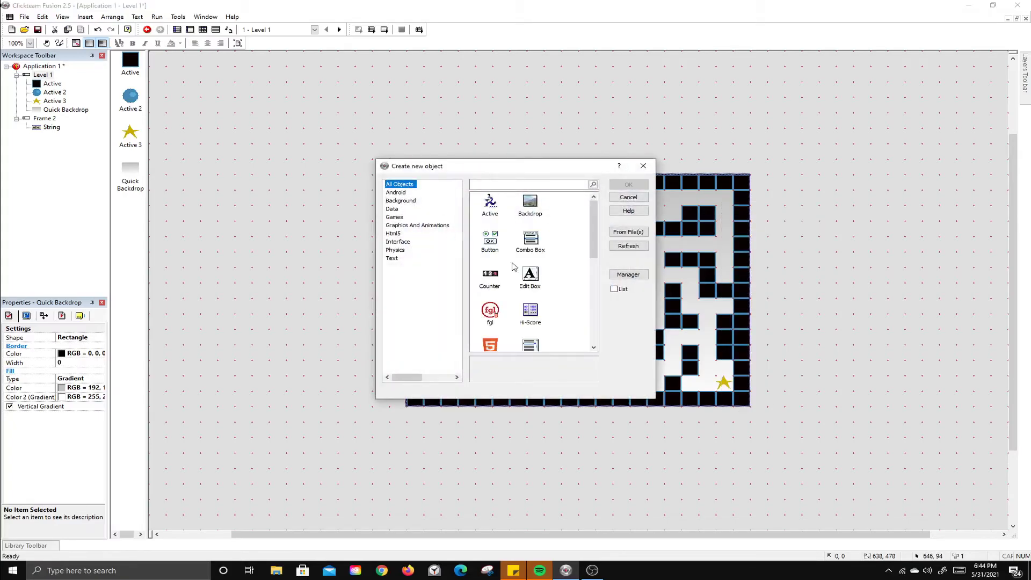
pyautogui.click(491, 275)
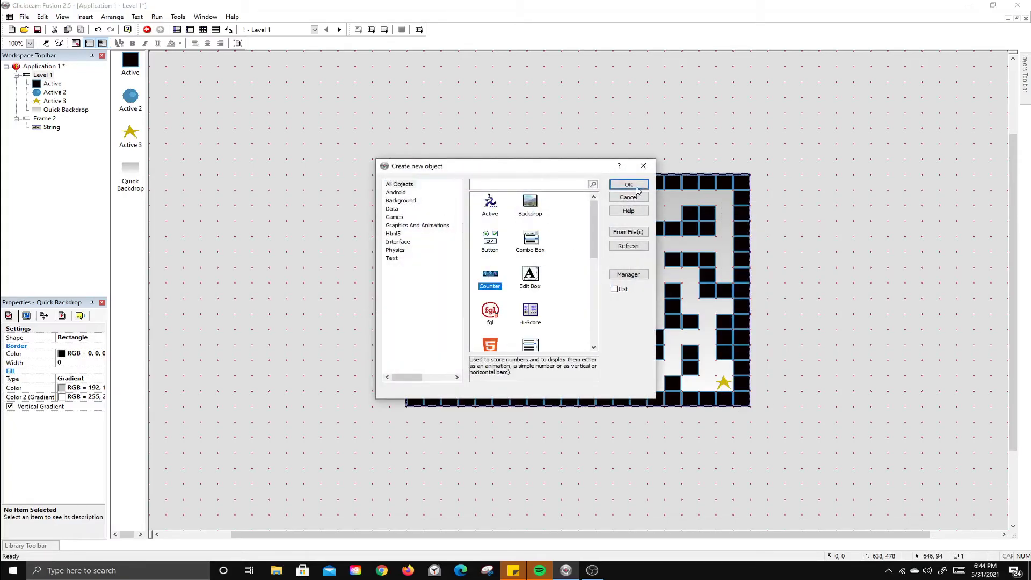
pyautogui.click(628, 184)
pyautogui.click(696, 185)
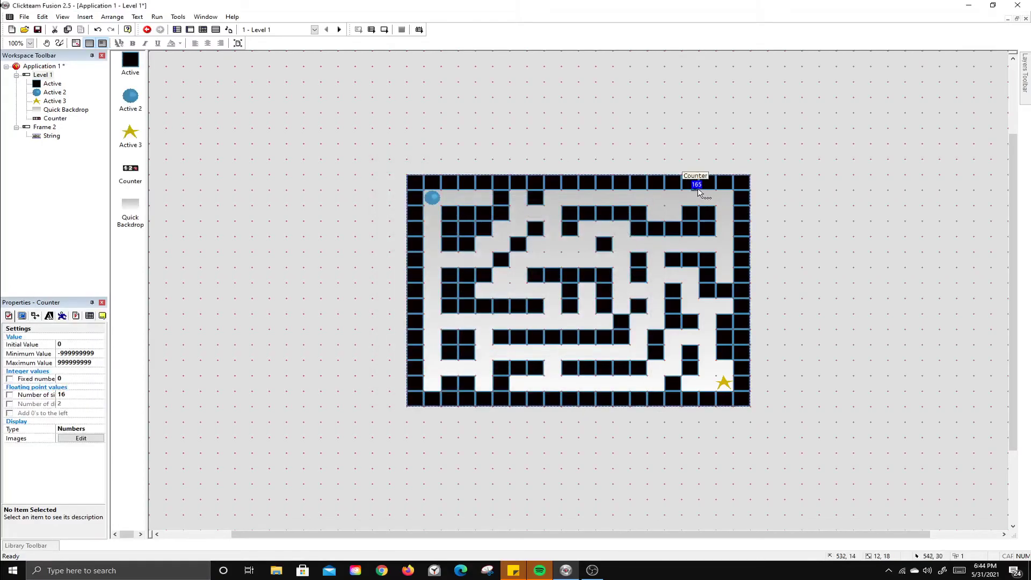
pyautogui.click(707, 200)
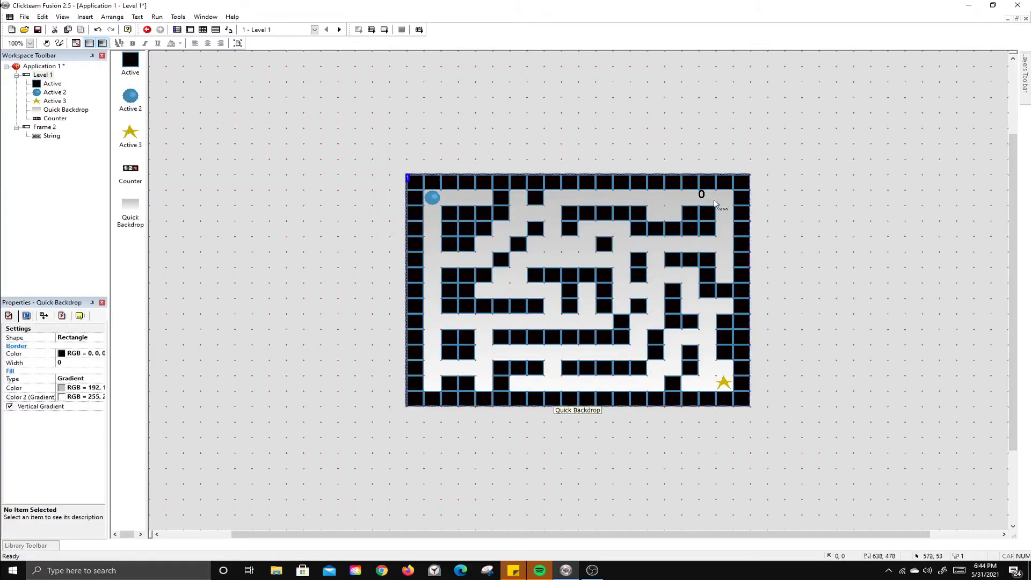
pyautogui.moveTo(705, 198); pyautogui.dragTo(720, 206)
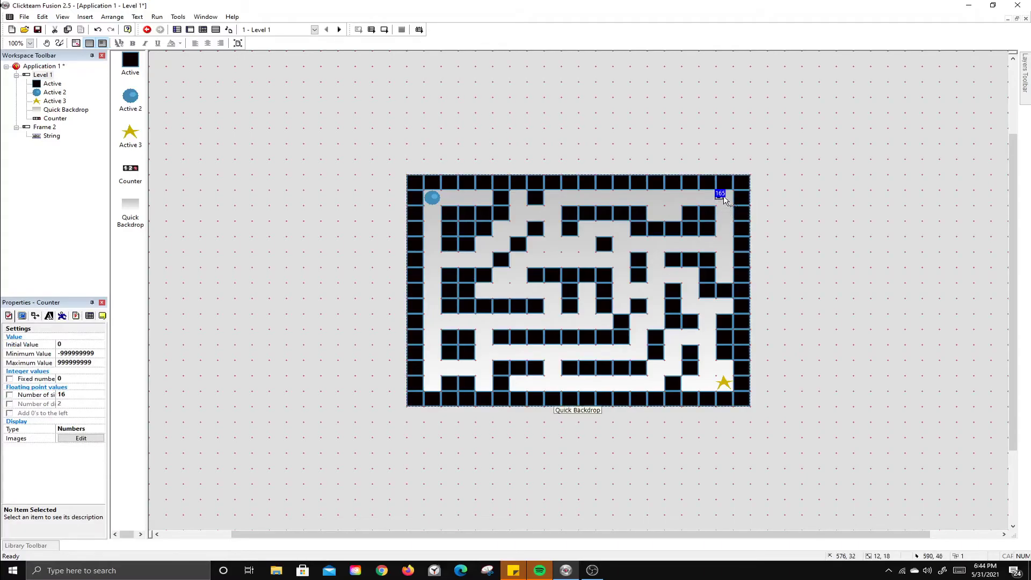
# Step: Set the Counter's initial value to 10, minimum to 0 and maximum to 10, and test-run the frame
pyautogui.click(62, 345)
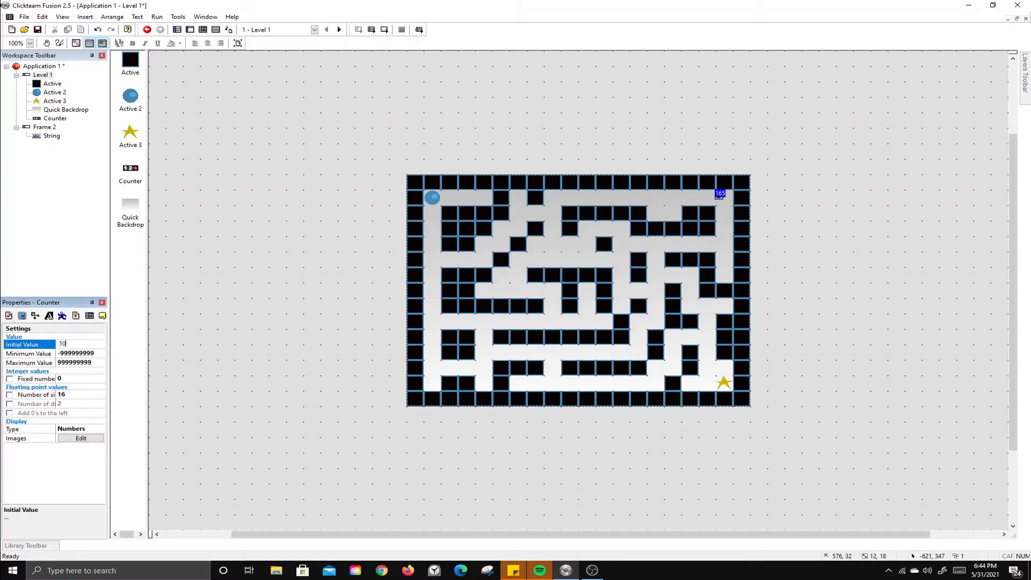
pyautogui.click(79, 354)
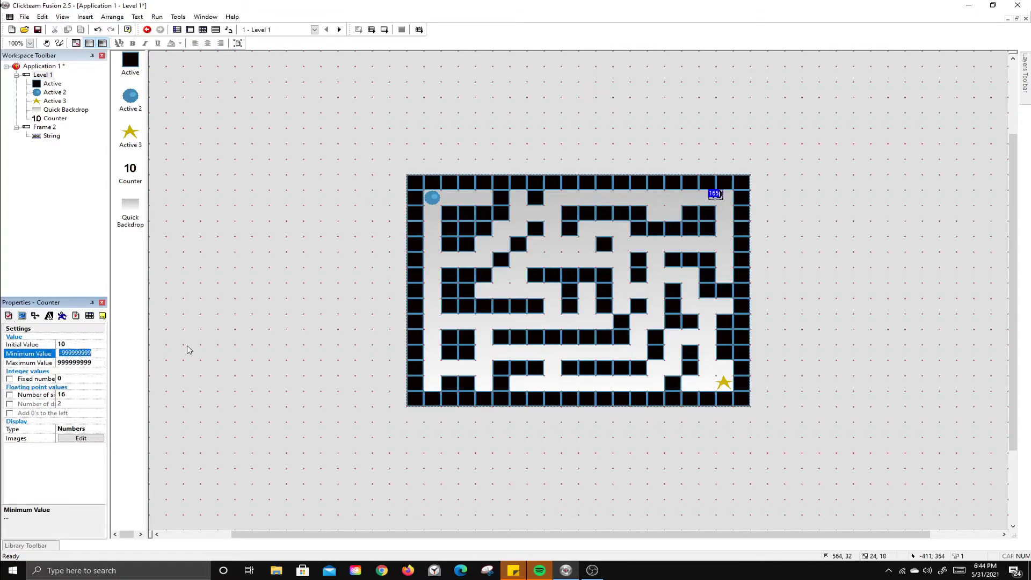
pyautogui.write('0')
pyautogui.click(81, 363)
pyautogui.write('10')
pyautogui.click(211, 378)
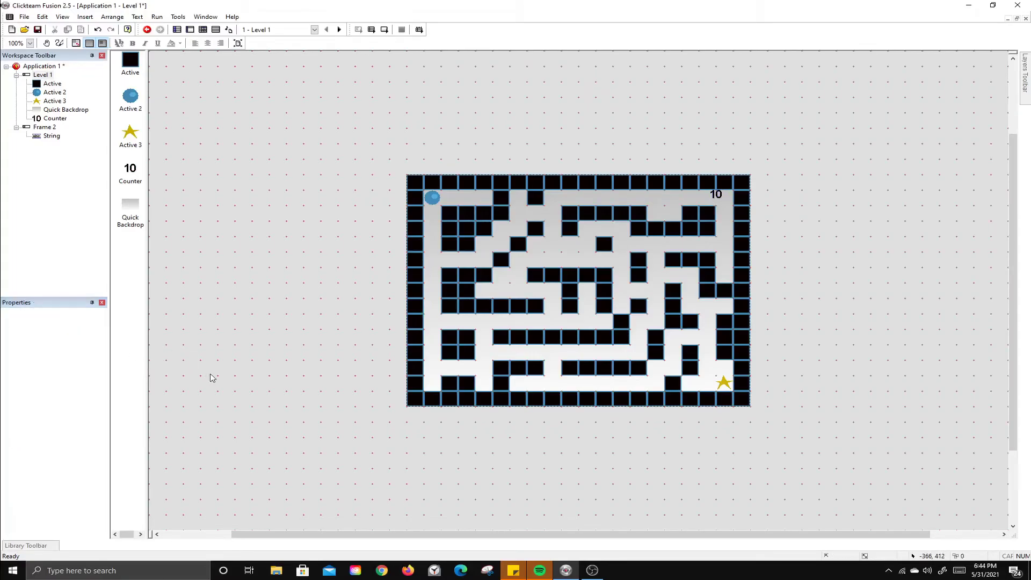
pyautogui.click(384, 29)
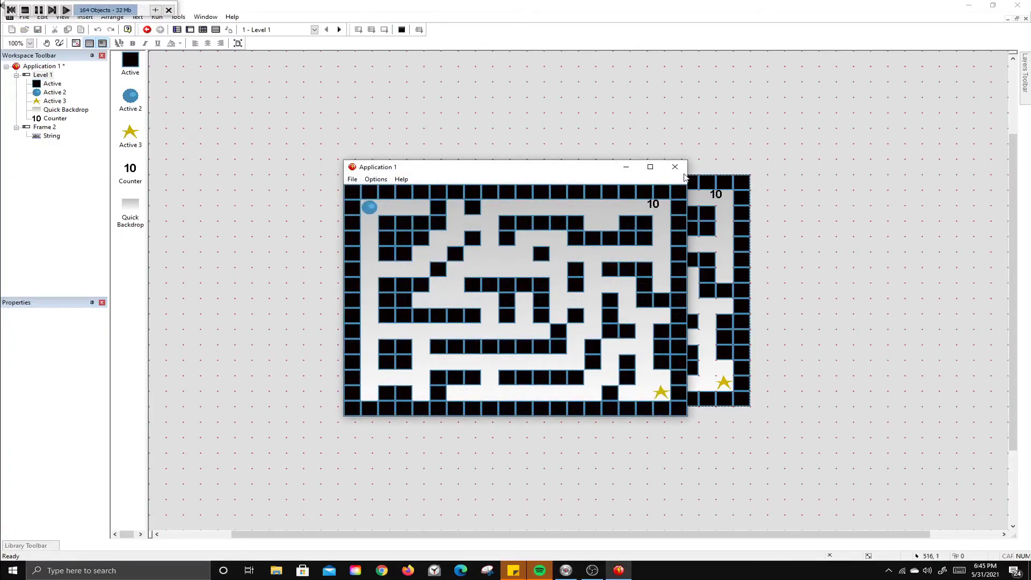
pyautogui.click(676, 167)
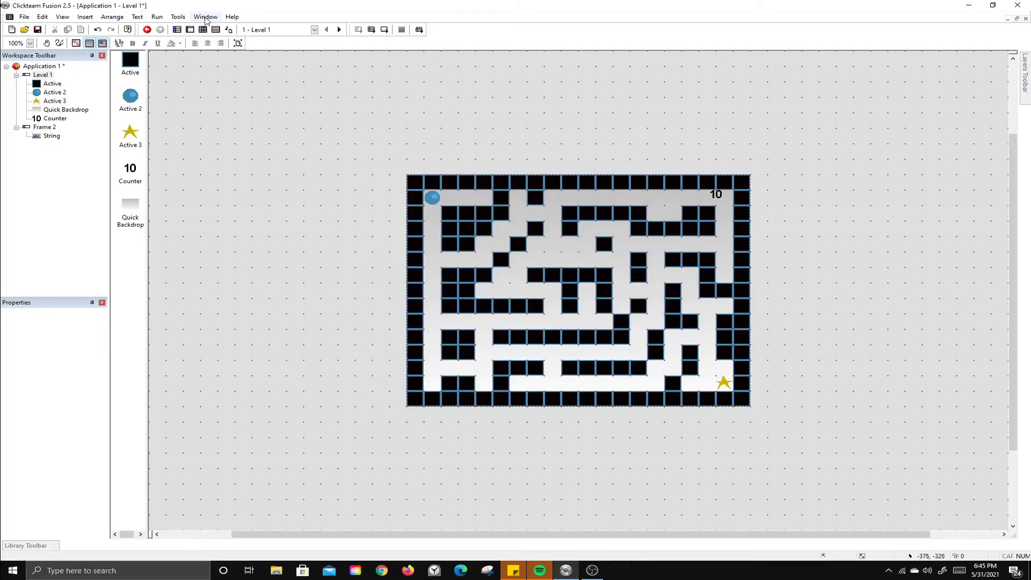
# Step: Add a timer condition to Level 1's events that triggers every 1 second
pyautogui.click(203, 29)
pyautogui.doubleClick(168, 107)
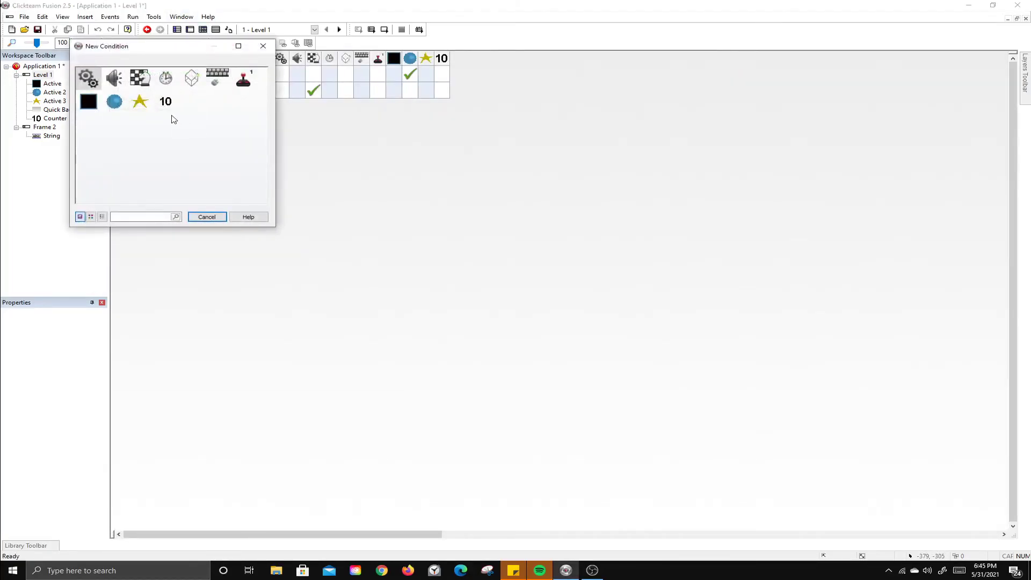
pyautogui.click(167, 82)
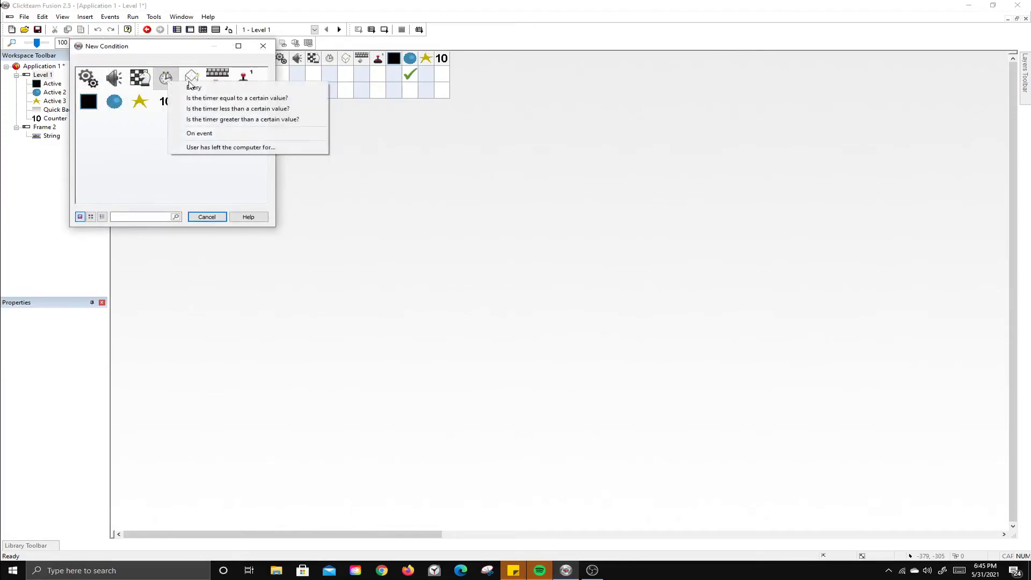
pyautogui.click(192, 87)
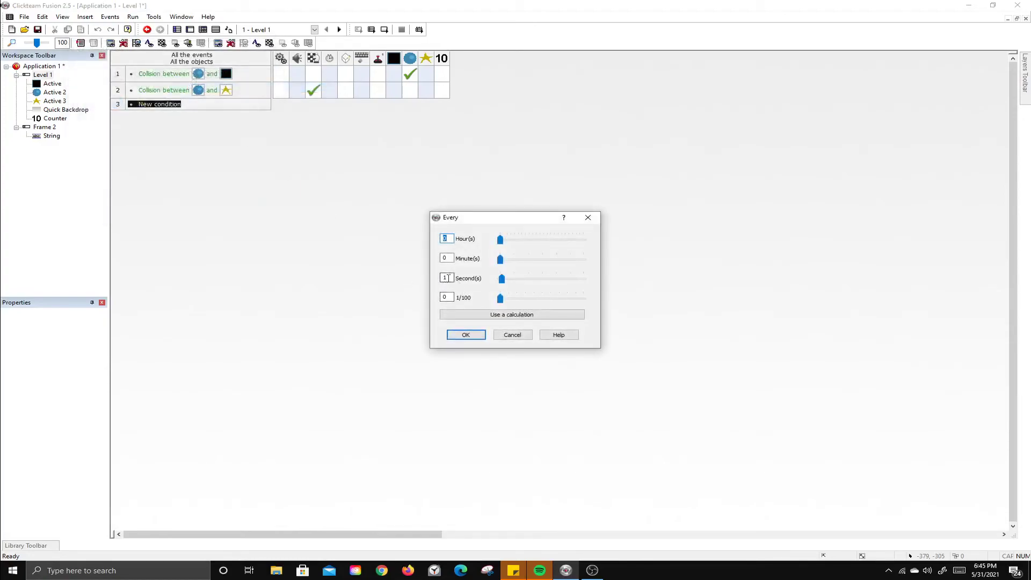
pyautogui.click(480, 335)
pyautogui.click(157, 106)
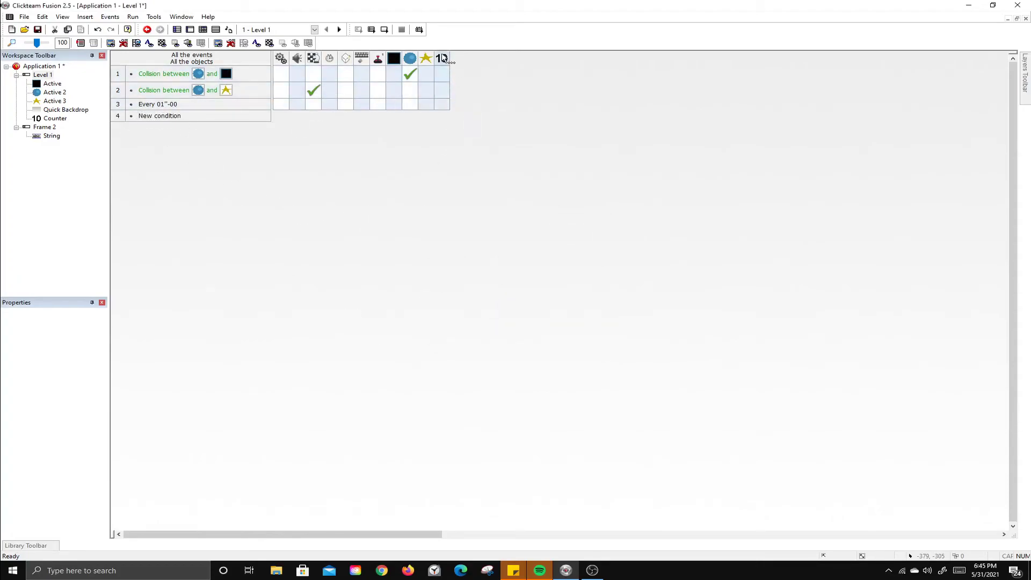
pyautogui.rightClick(448, 107)
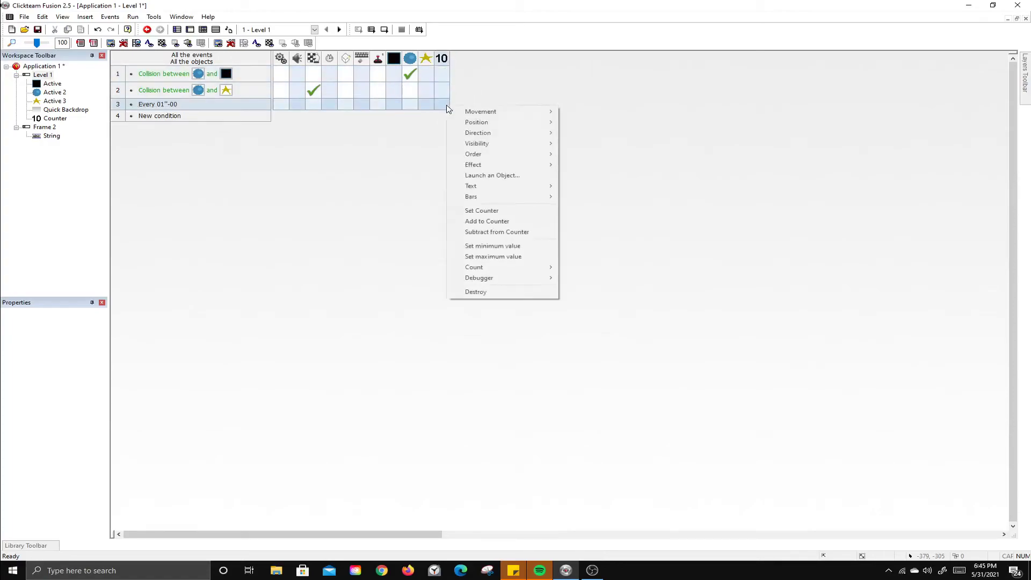
pyautogui.click(497, 231)
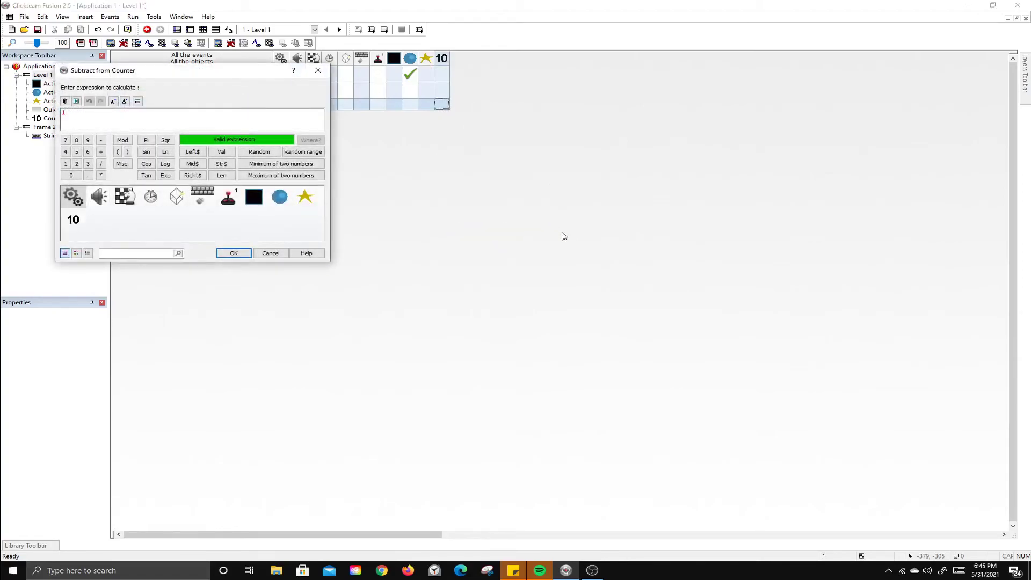
pyautogui.click(255, 255)
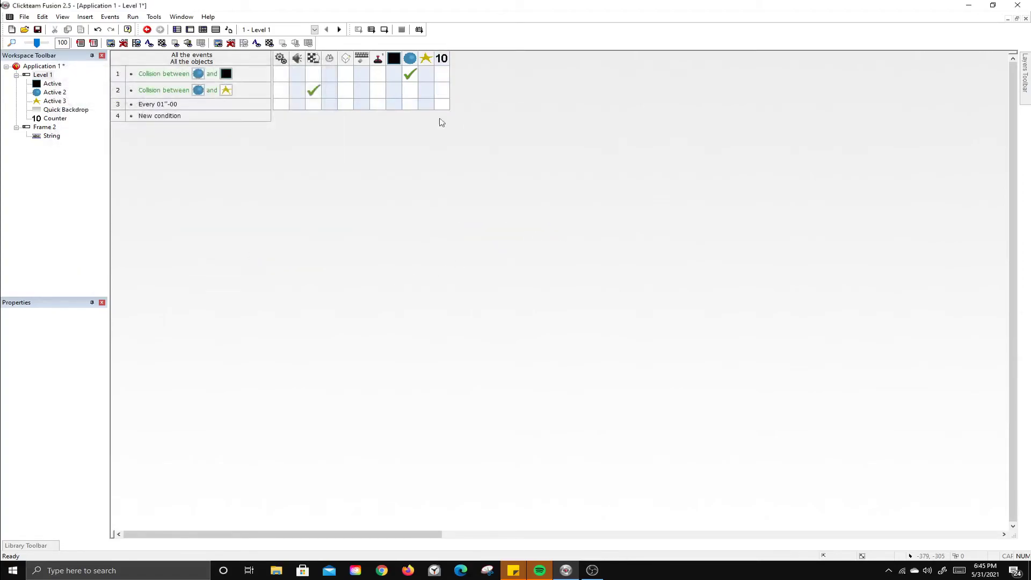
# Step: Make the every-second event subtract 1 from the Counter, and test-run the frame to check the countdown
pyautogui.rightClick(442, 104)
pyautogui.click(497, 232)
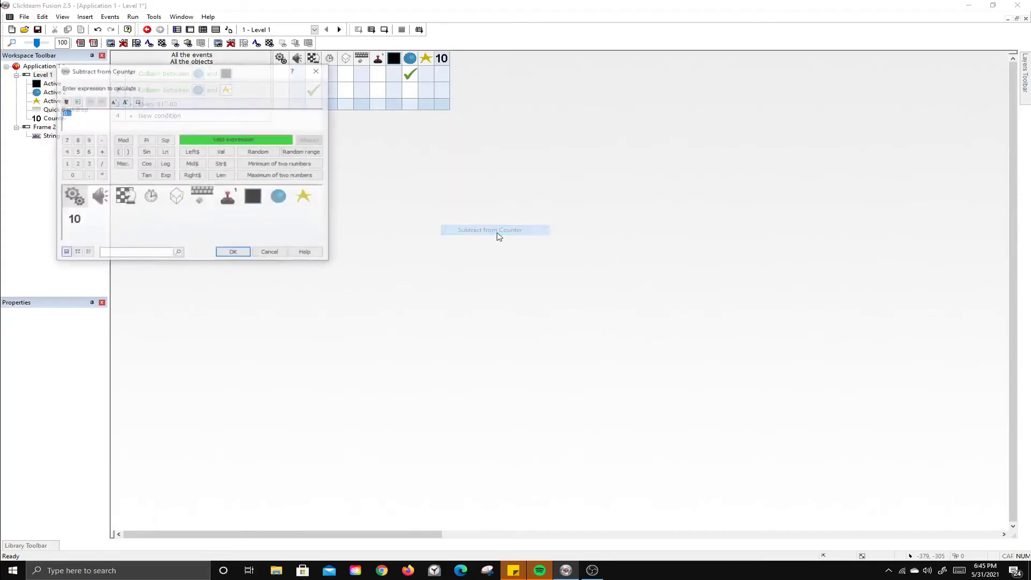
pyautogui.click(234, 253)
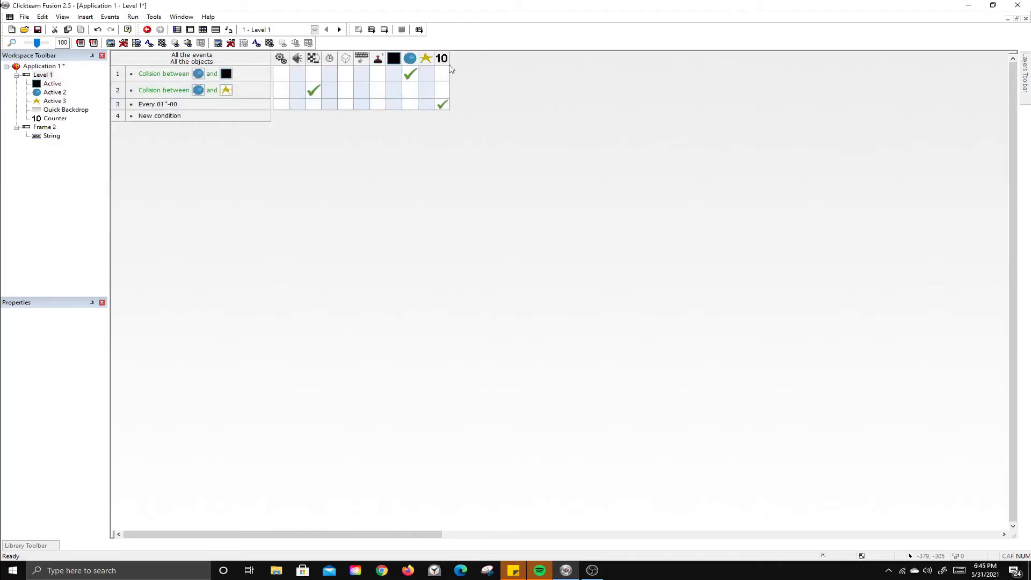
pyautogui.press('F7')
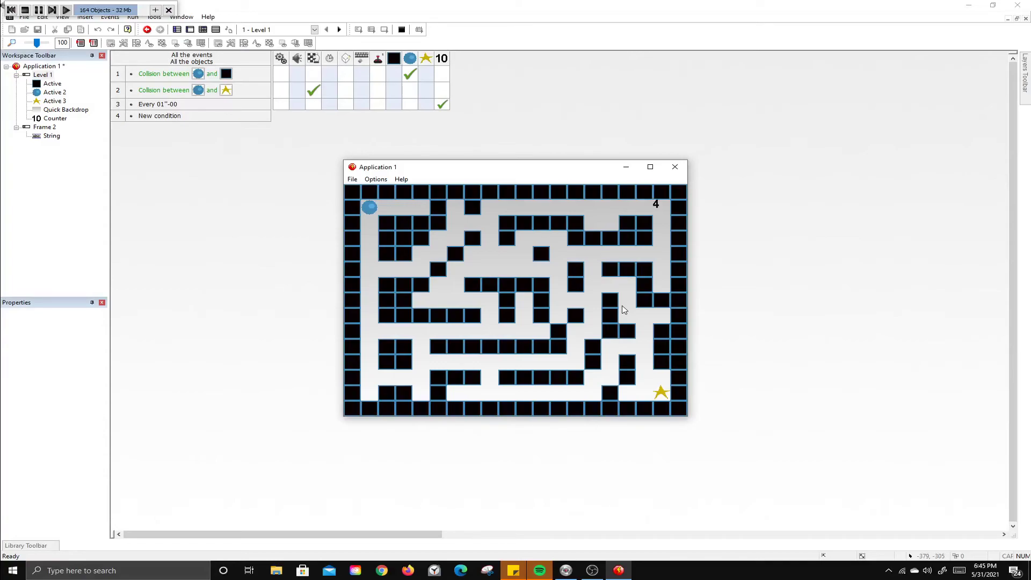
pyautogui.click(675, 168)
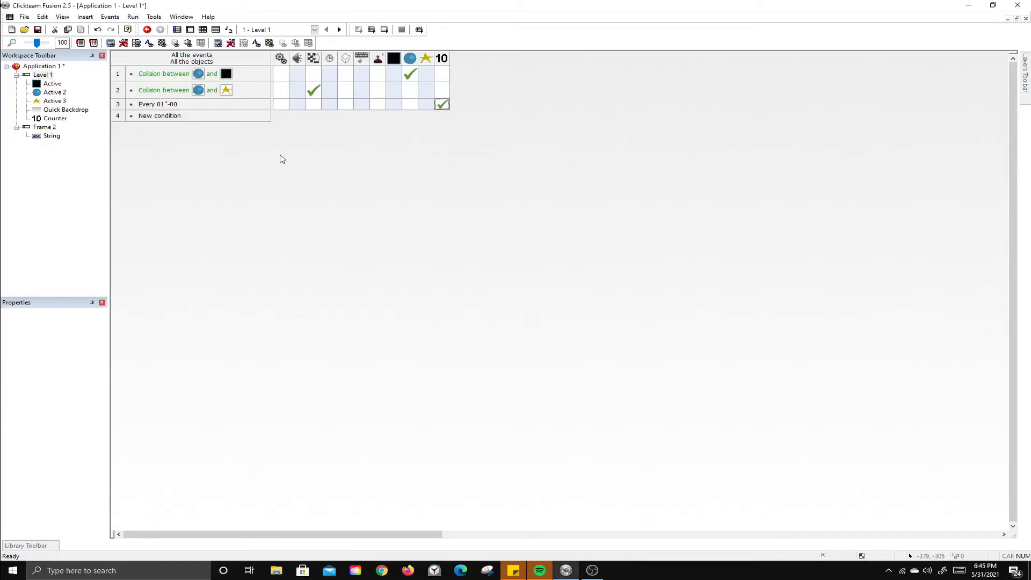
# Step: Add a new event condition that compares the Counter to a value, using Equal and 0
pyautogui.click(160, 116)
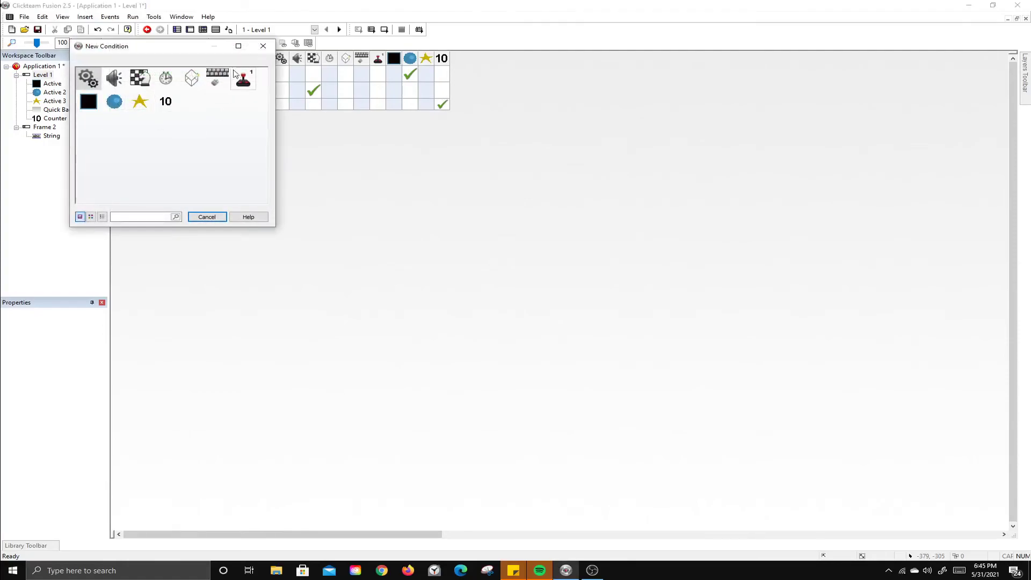
pyautogui.click(165, 101)
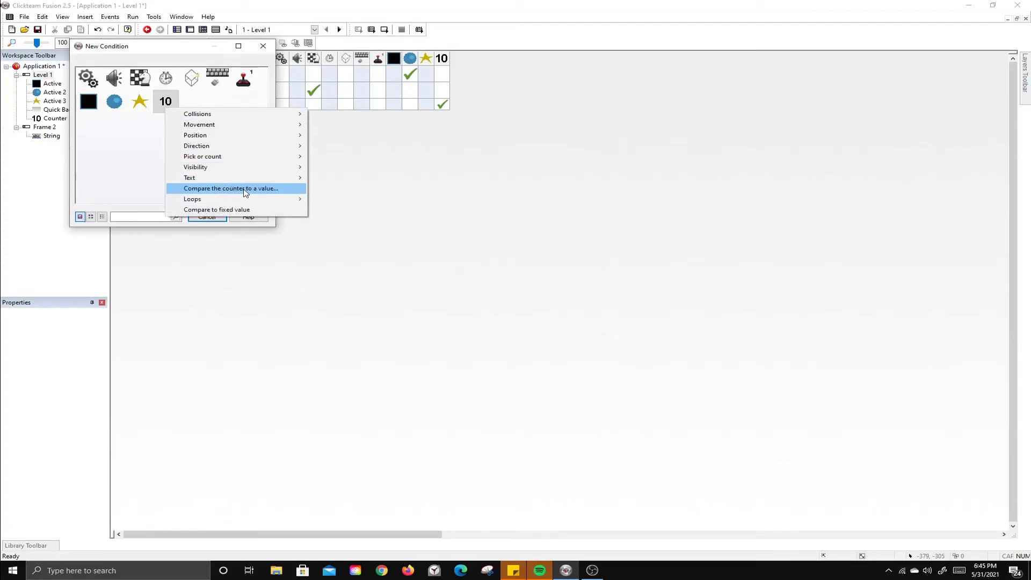
pyautogui.click(244, 188)
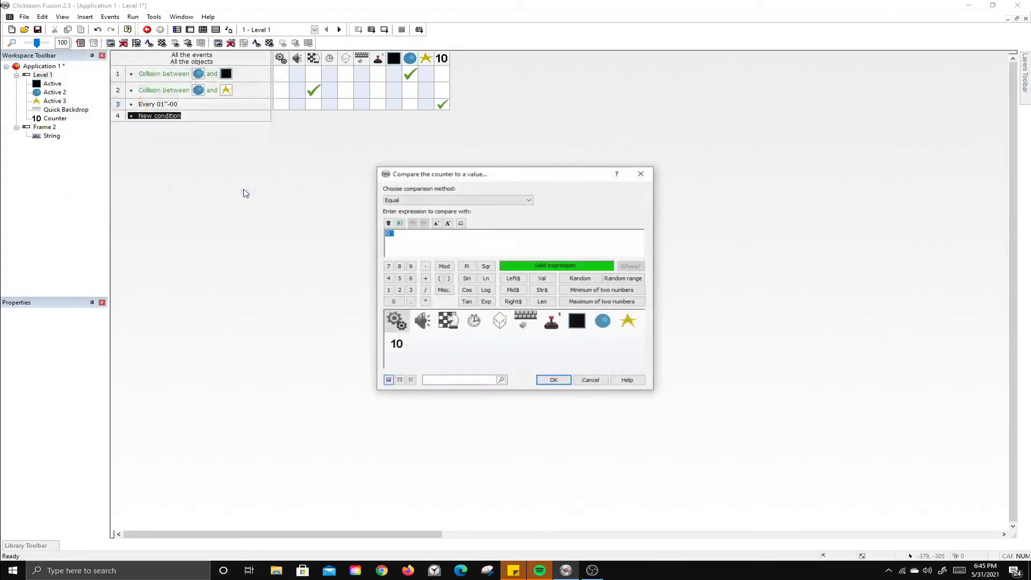
pyautogui.click(561, 381)
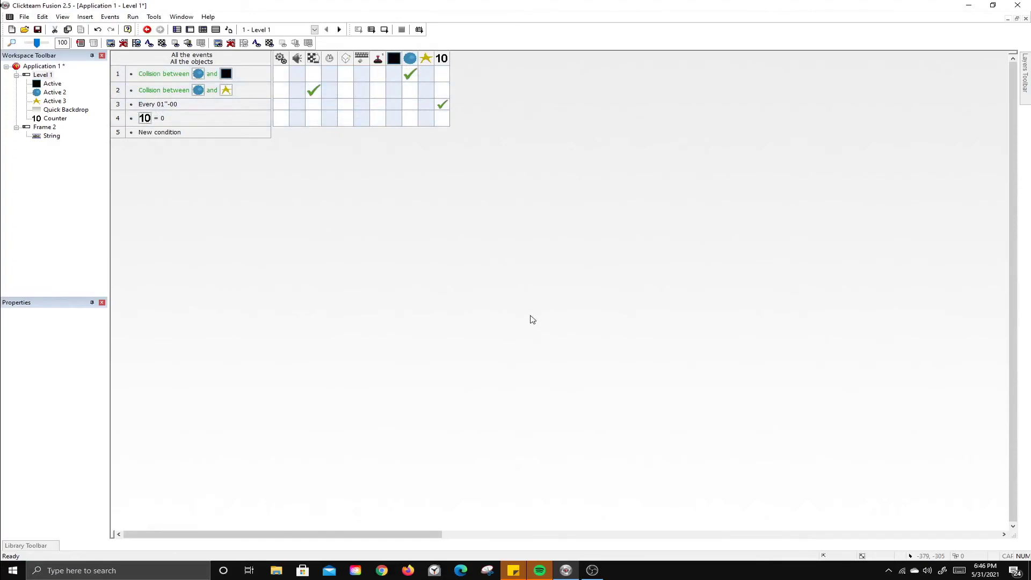
# Step: For the Counter-equals-0 event, set the blue ball's position to its maze start at about 49, 49
pyautogui.click(411, 122)
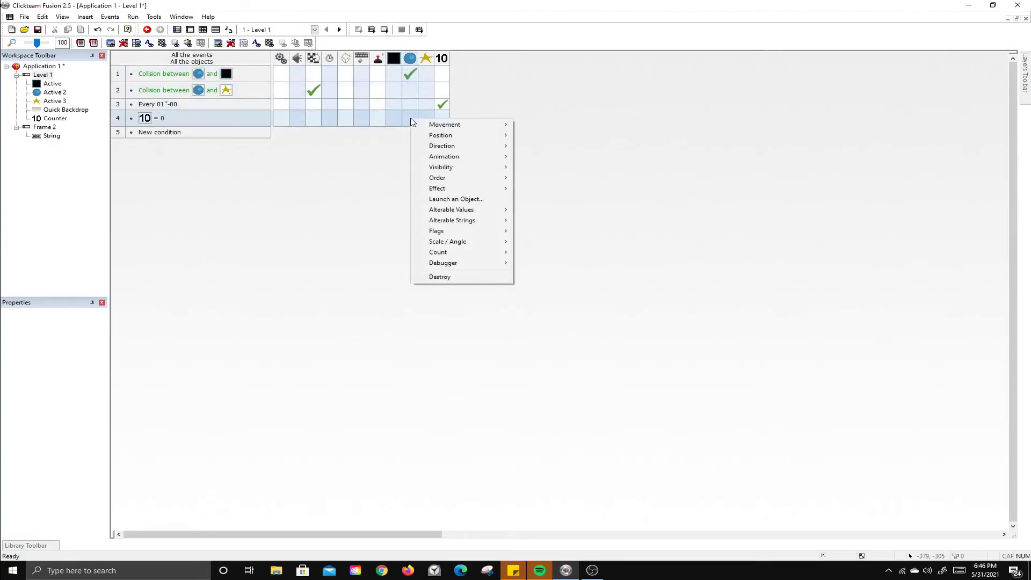
pyautogui.moveTo(467, 135)
pyautogui.click(545, 135)
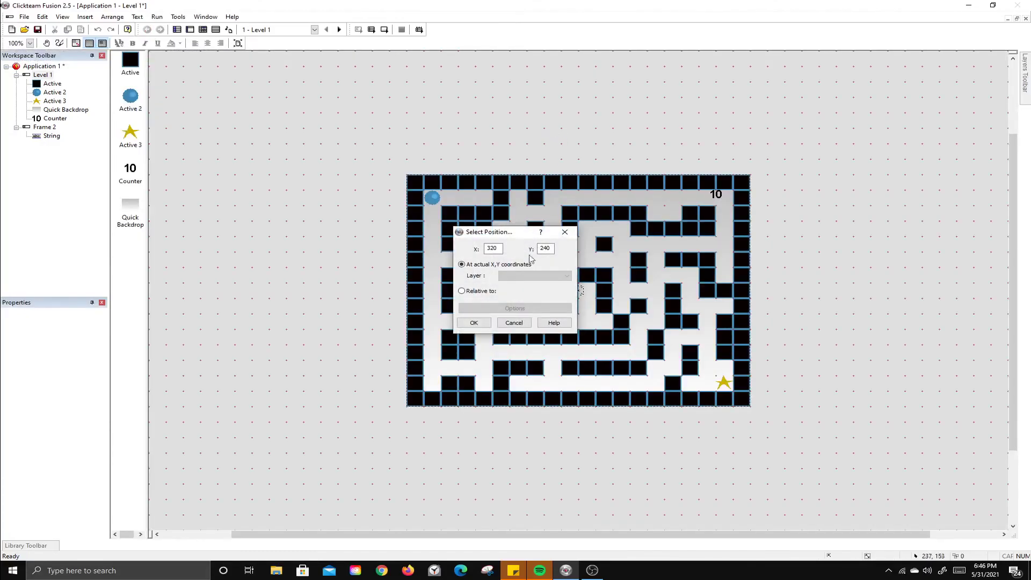
pyautogui.moveTo(521, 236); pyautogui.dragTo(728, 259)
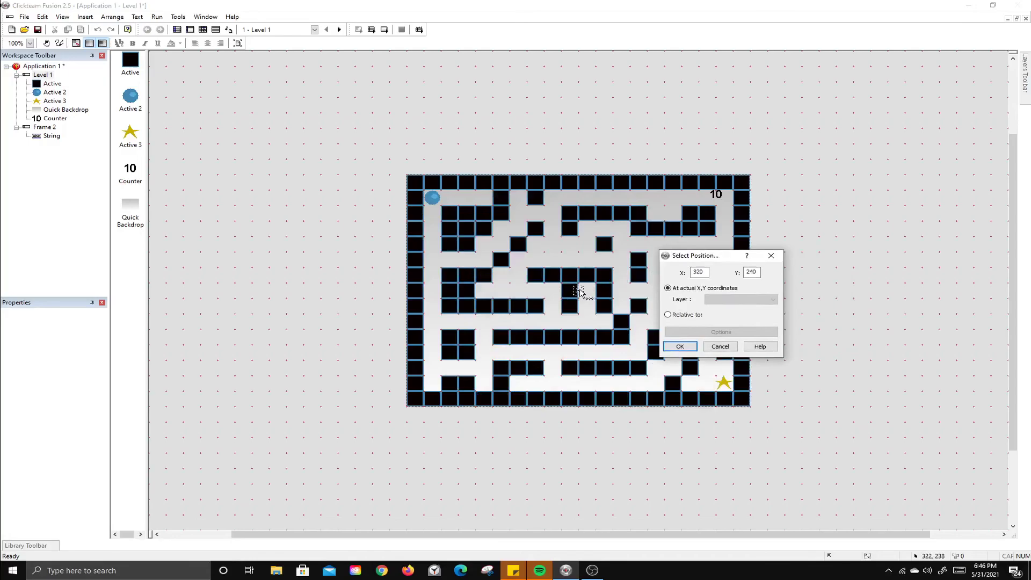
pyautogui.click(432, 207)
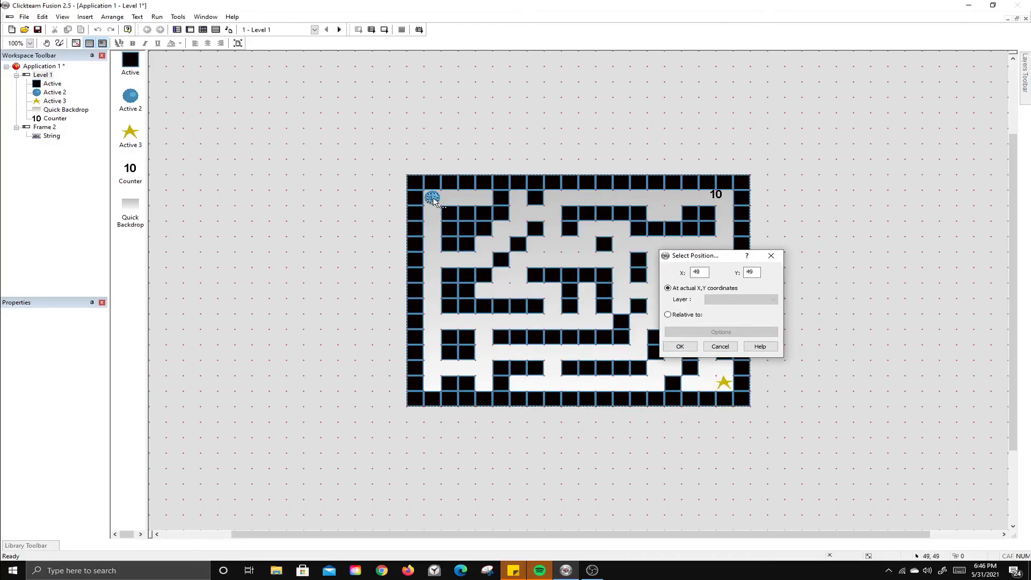
pyautogui.click(434, 201)
pyautogui.click(680, 347)
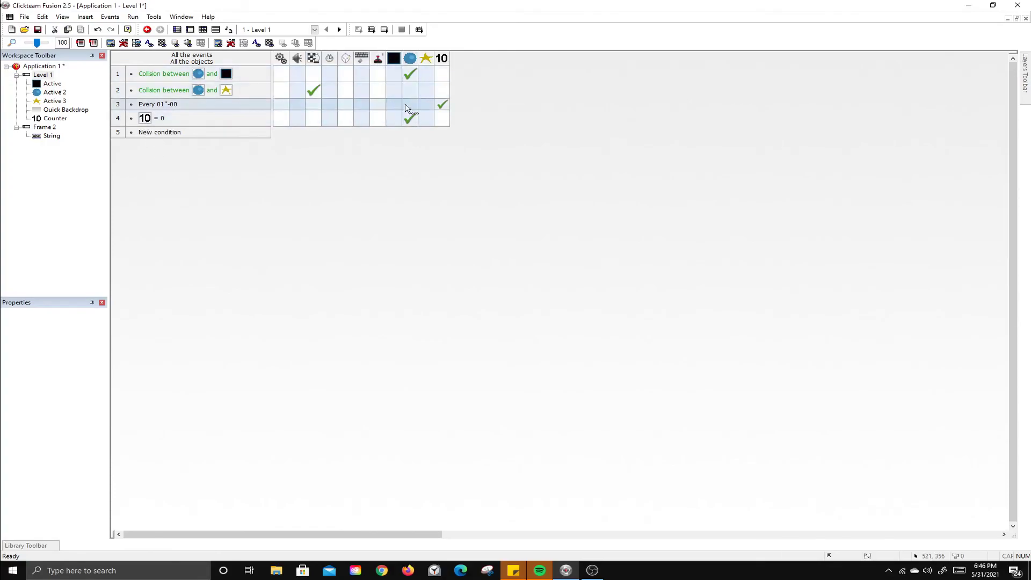
# Step: Add a Set Counter action with value 10 to the Counter-equals-0 event
pyautogui.click(442, 125)
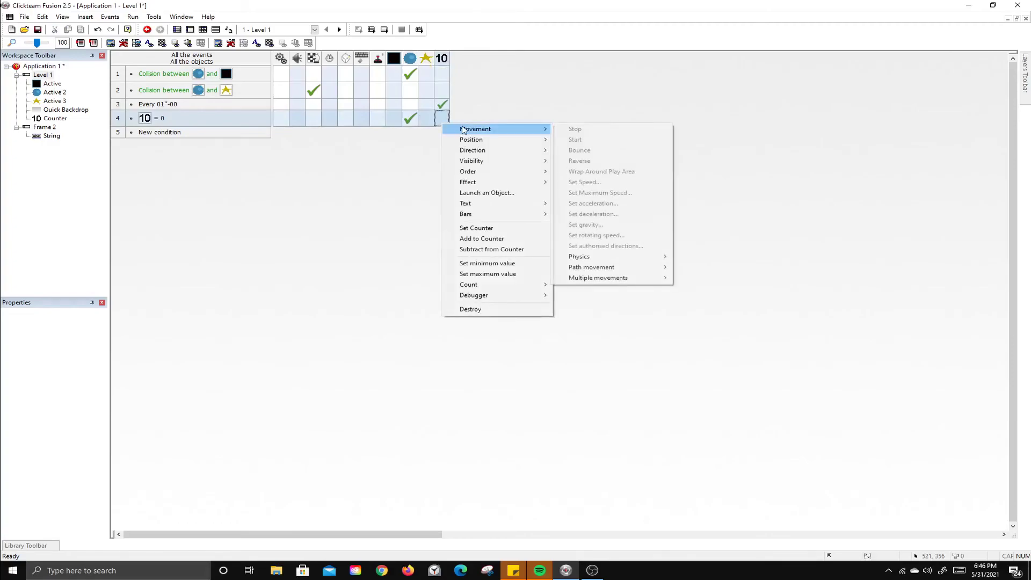
pyautogui.click(479, 231)
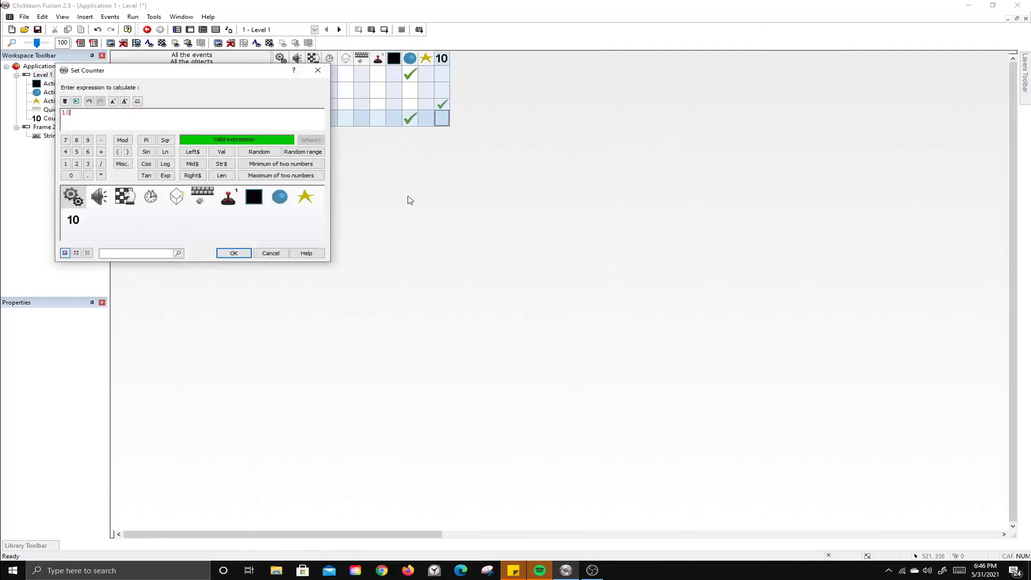
pyautogui.click(220, 255)
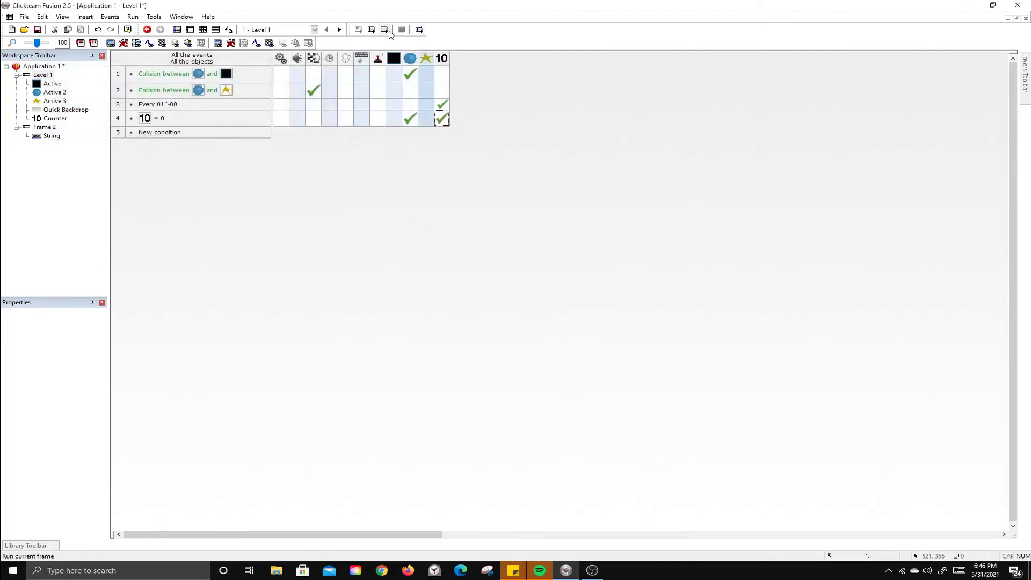
# Step: Test-run the Level 1 frame, steering the blue ball through the maze until the countdown runs out, and close the test window
pyautogui.click(386, 30)
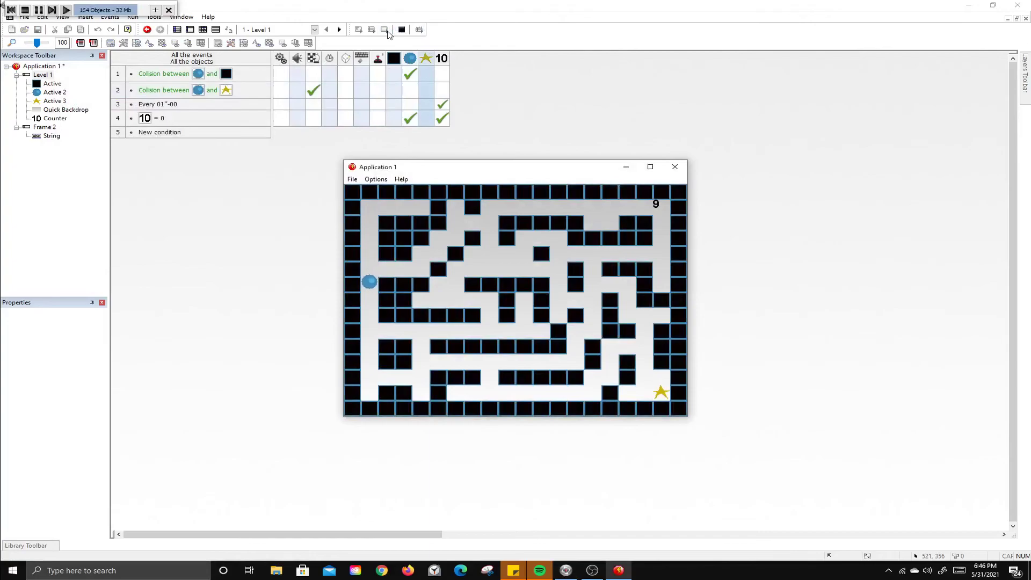
pyautogui.press('Up')
pyautogui.press('Right')
pyautogui.press('Up')
pyautogui.press('Right')
pyautogui.press('Up')
pyautogui.press('Right')
pyautogui.press('Up')
pyautogui.press('Down')
pyautogui.press('Right')
pyautogui.press('Down')
pyautogui.press('Right')
pyautogui.press('Up')
pyautogui.press('Right')
pyautogui.press('Right')
pyautogui.press('Down')
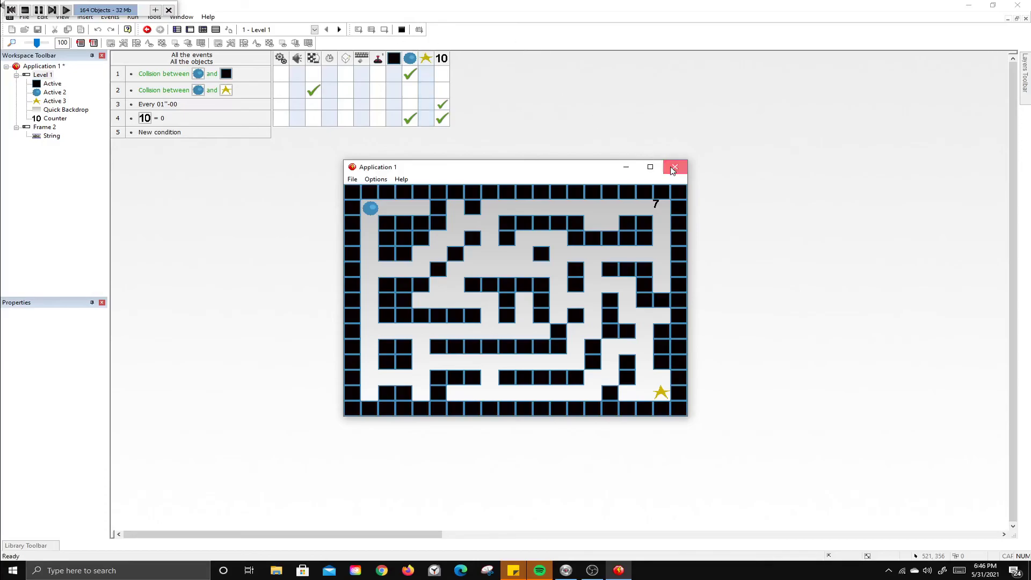
pyautogui.click(674, 166)
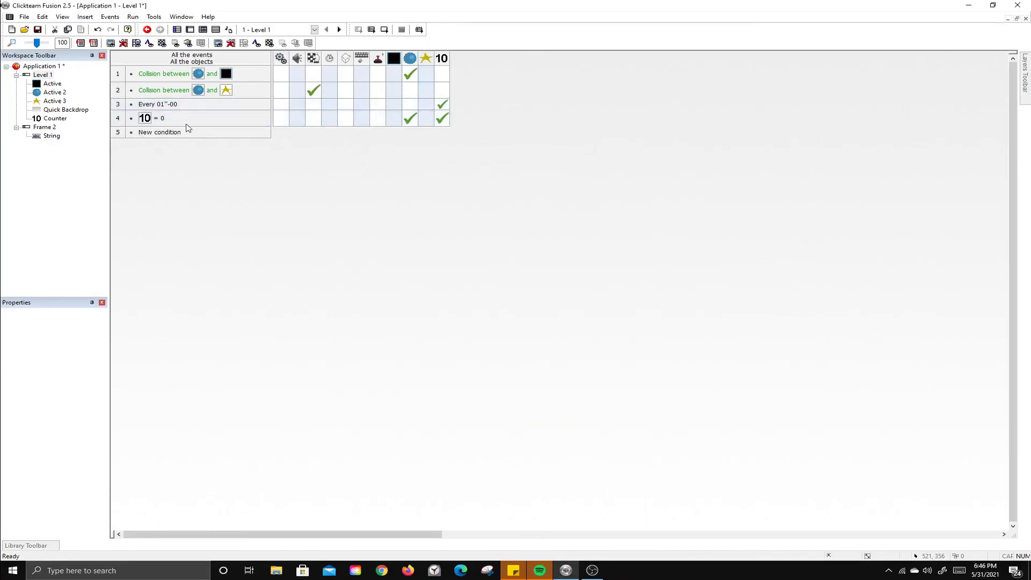
# Step: In the frame editor, move the blue ball closer to the star, to position 480, 192
pyautogui.click(442, 118)
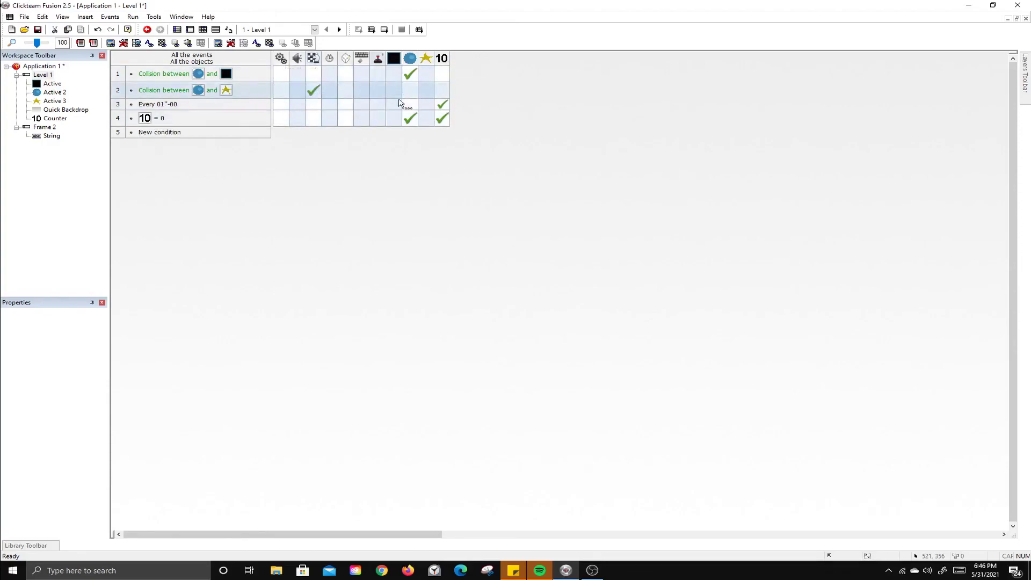
pyautogui.moveTo(442, 106)
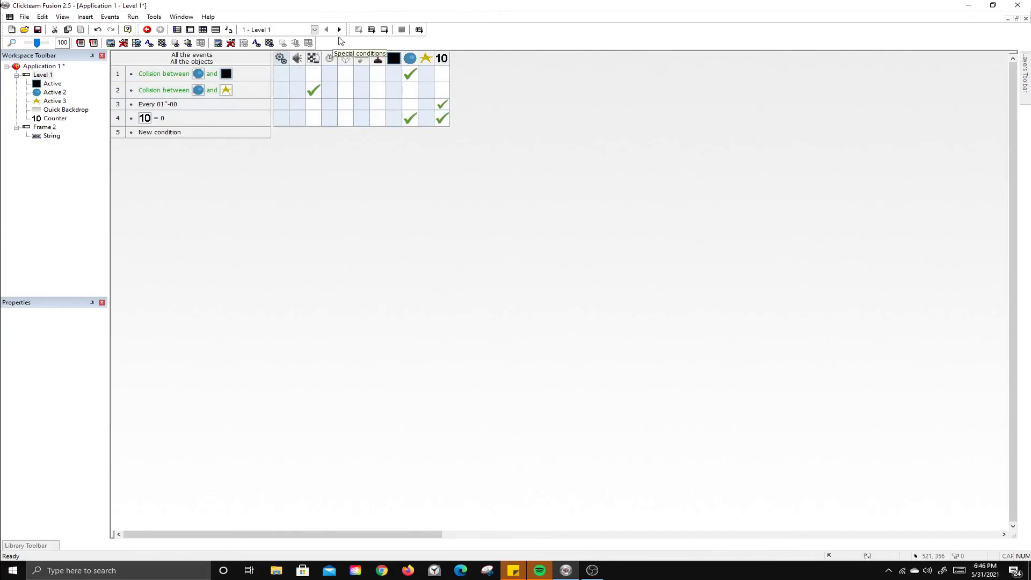
pyautogui.click(189, 30)
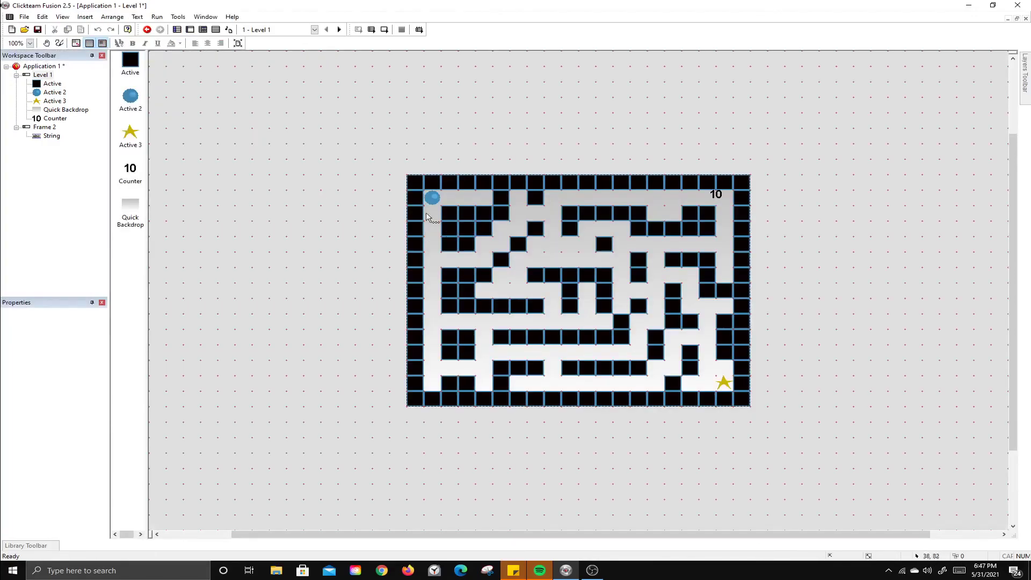
pyautogui.moveTo(435, 205); pyautogui.dragTo(675, 283)
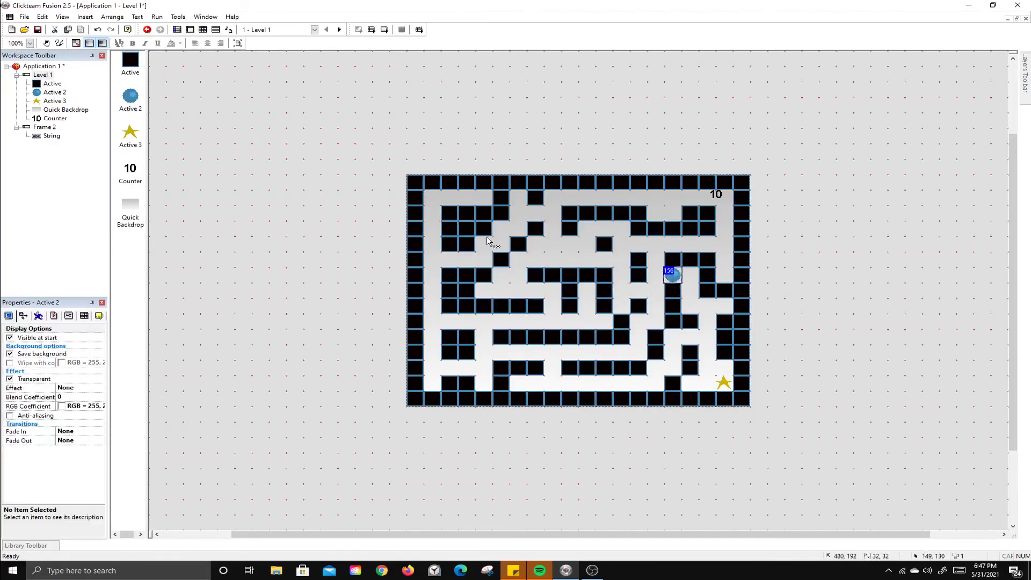
# Step: Test-run the current frame, steering the blue ball from its new start position towards the star, and close the test window
pyautogui.click(384, 30)
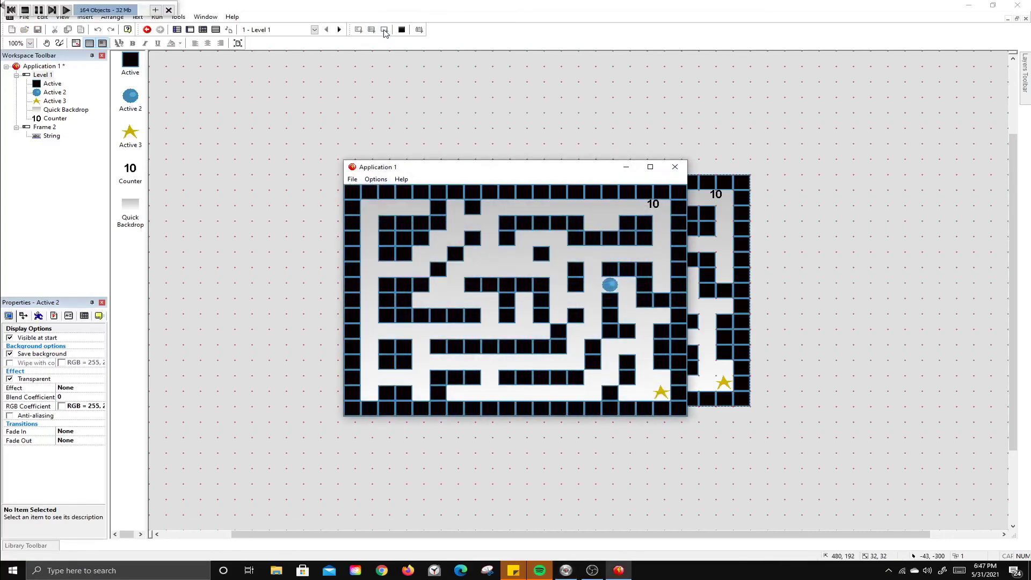
pyautogui.press('Down')
pyautogui.press('Right')
pyautogui.press('Down')
pyautogui.press('Down')
pyautogui.press('Right')
pyautogui.press('Up')
pyautogui.click(677, 168)
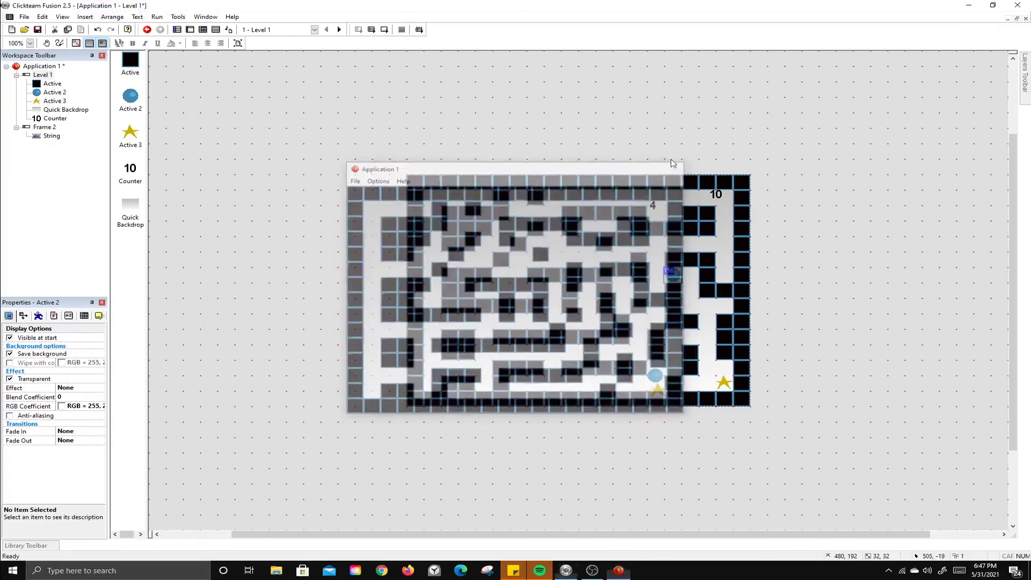
# Step: Run the whole application, steer the blue ball into the star to check the jump to the win frame, and close it
pyautogui.click(374, 31)
pyautogui.press('Right')
pyautogui.press('Down')
pyautogui.press('Down')
pyautogui.press('Down')
pyautogui.press('Down')
pyautogui.press('Down')
pyautogui.press('Right')
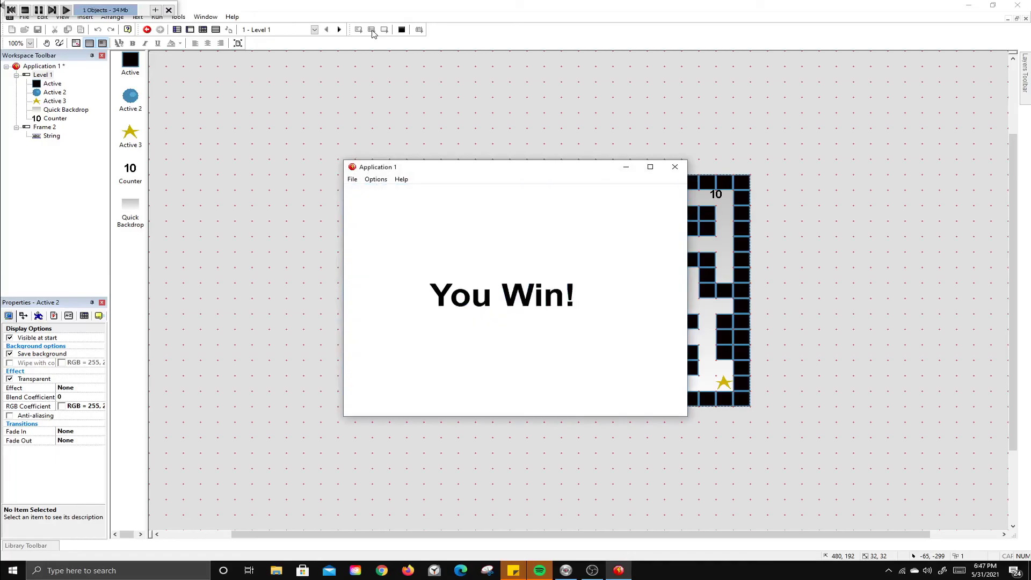
pyautogui.click(675, 169)
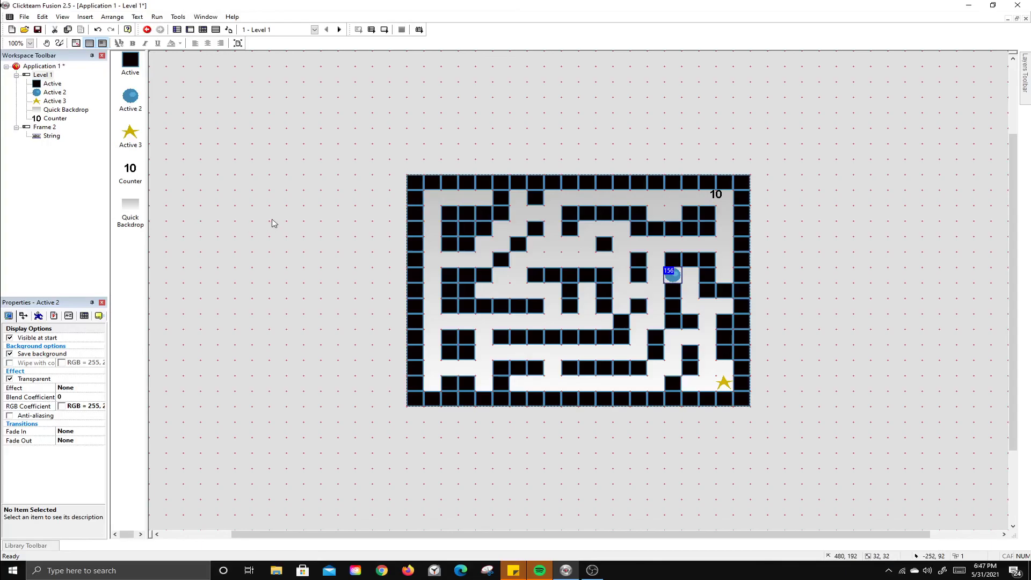
# Step: Bring up the save dialog for building the application as an HTML5 project, and dismiss it without building
pyautogui.click(25, 16)
pyautogui.moveTo(65, 144)
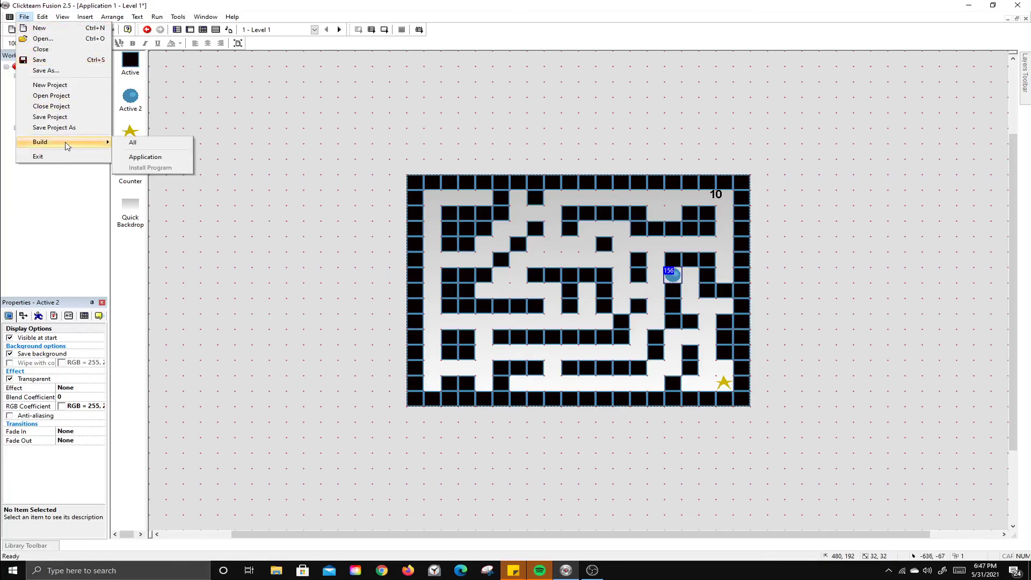
pyautogui.click(144, 156)
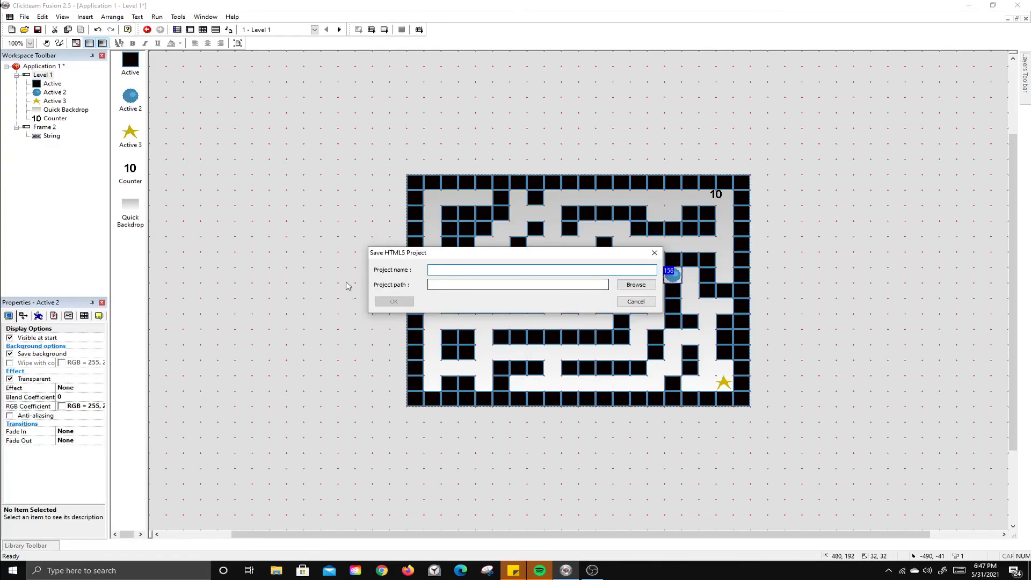
pyautogui.click(654, 253)
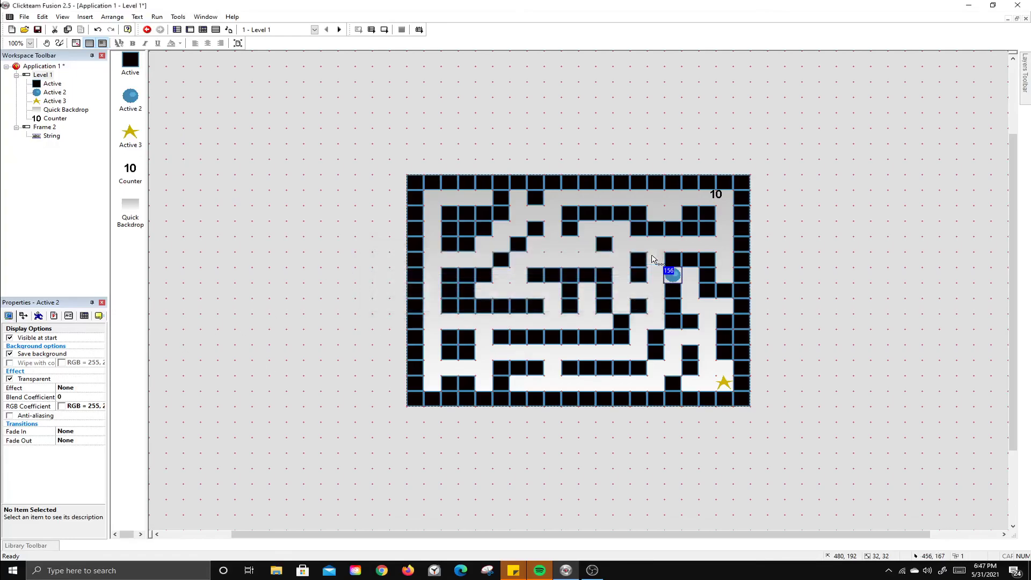